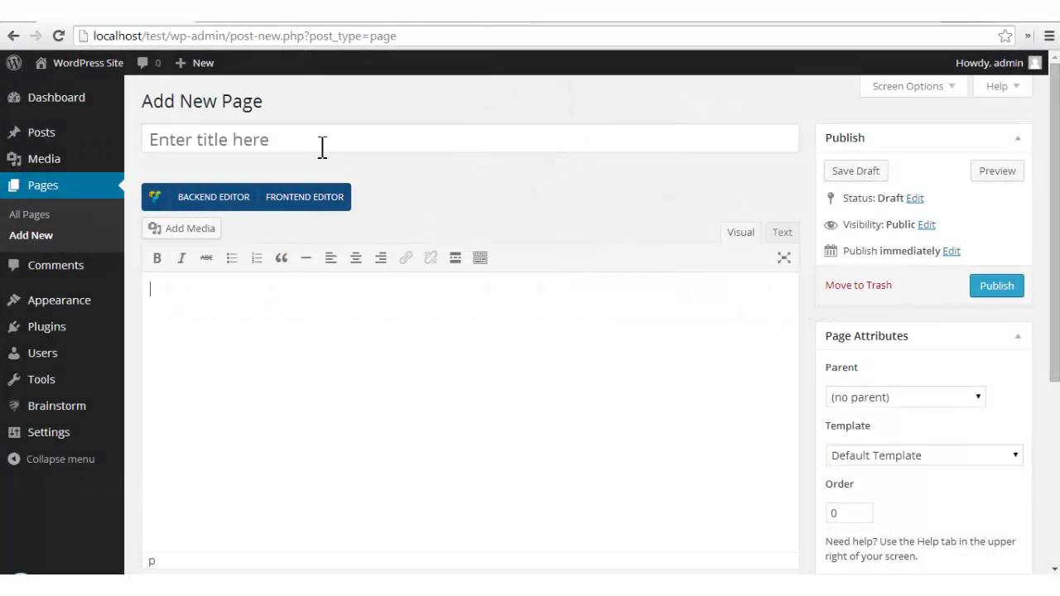
- Title the new page "Font Icon Basics" and switch it to the backend editor
{"action": "left_click", "coordinate": [320, 137]}
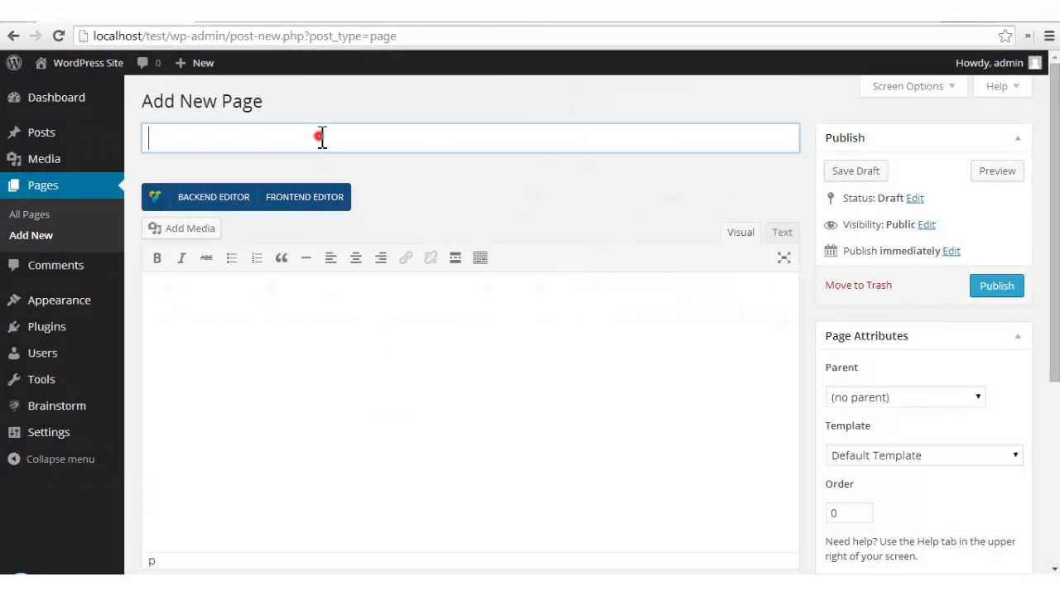
{"action": "type", "text": "Font Icon Basics"}
{"action": "left_click", "coordinate": [354, 329]}
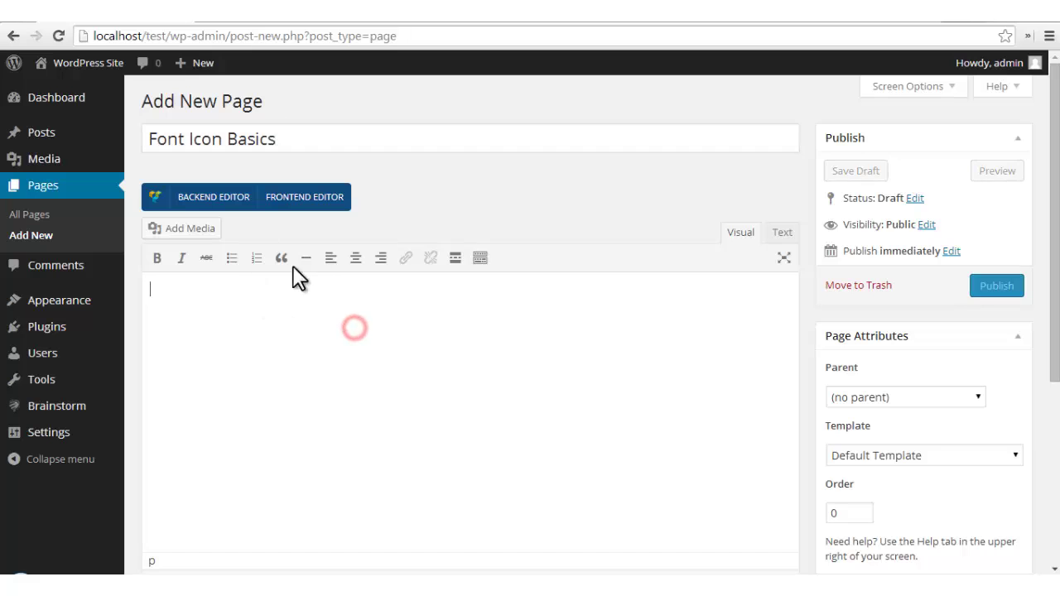
{"action": "left_click", "coordinate": [224, 197]}
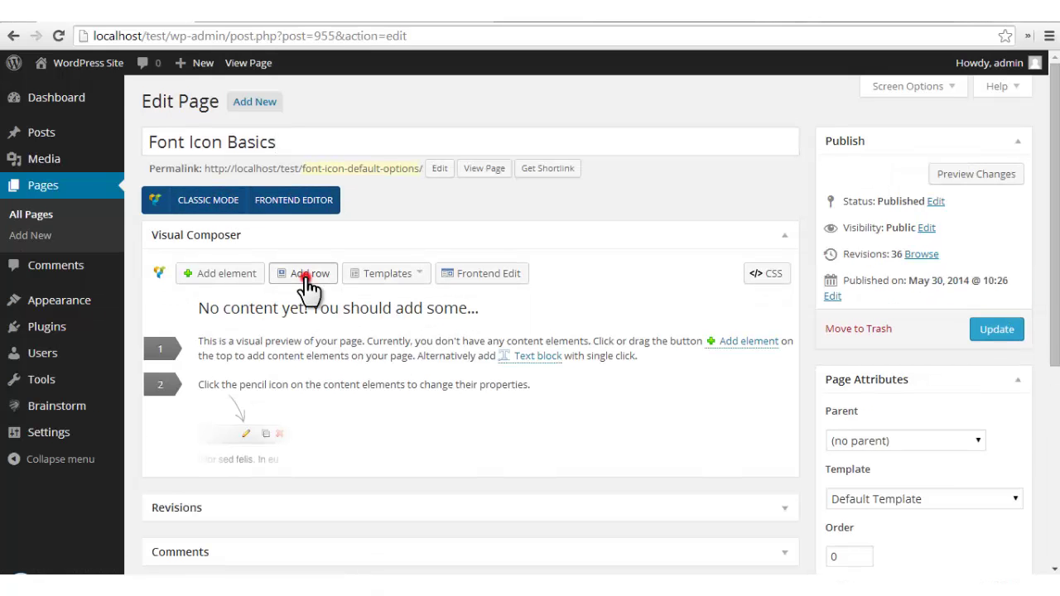
- Add a row to the page and divide it into six equal columns
{"action": "left_click", "coordinate": [307, 282]}
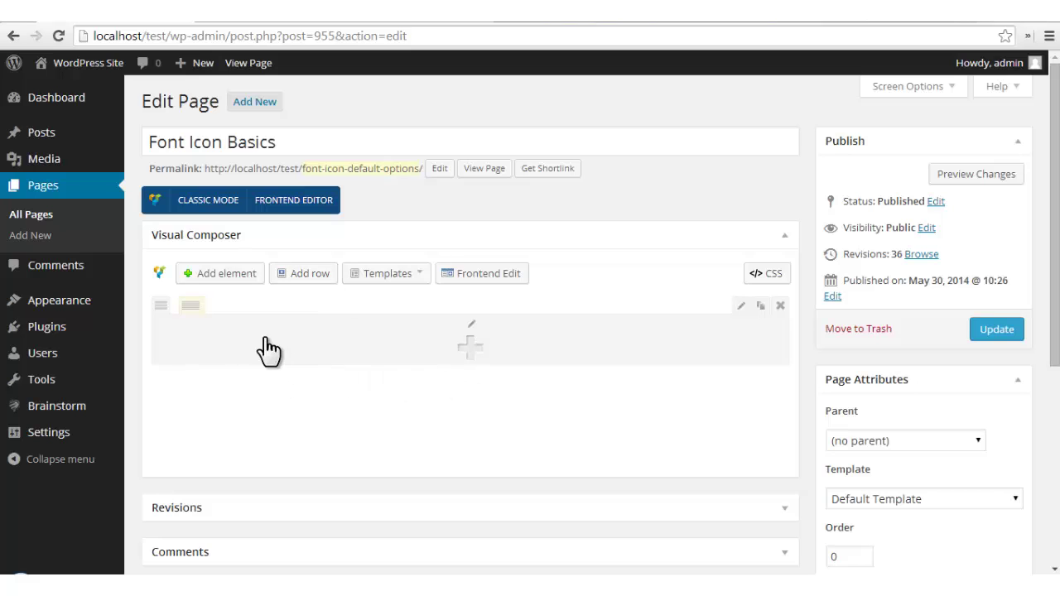
{"action": "mouse_move", "coordinate": [184, 306]}
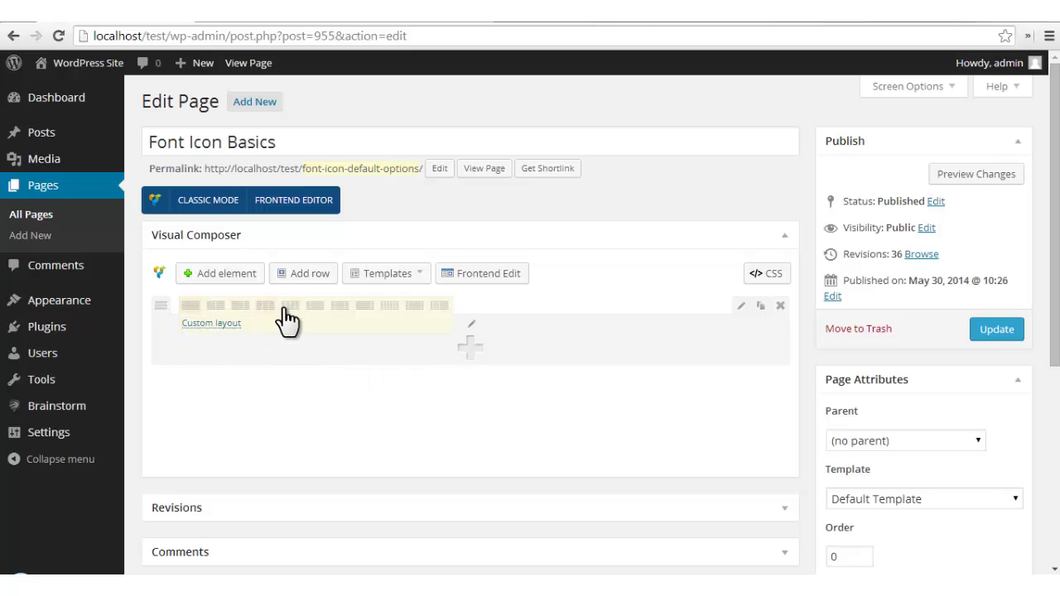
{"action": "left_click", "coordinate": [391, 308]}
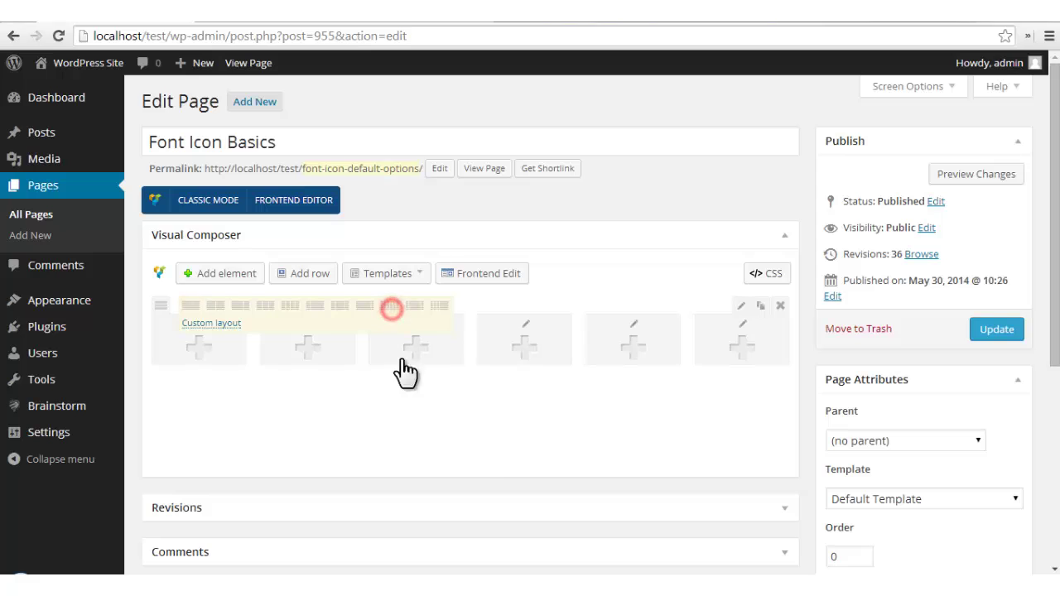
- Insert a Just Icon element from the Ultimate VC Addons into a column of the row
{"action": "left_click", "coordinate": [300, 358]}
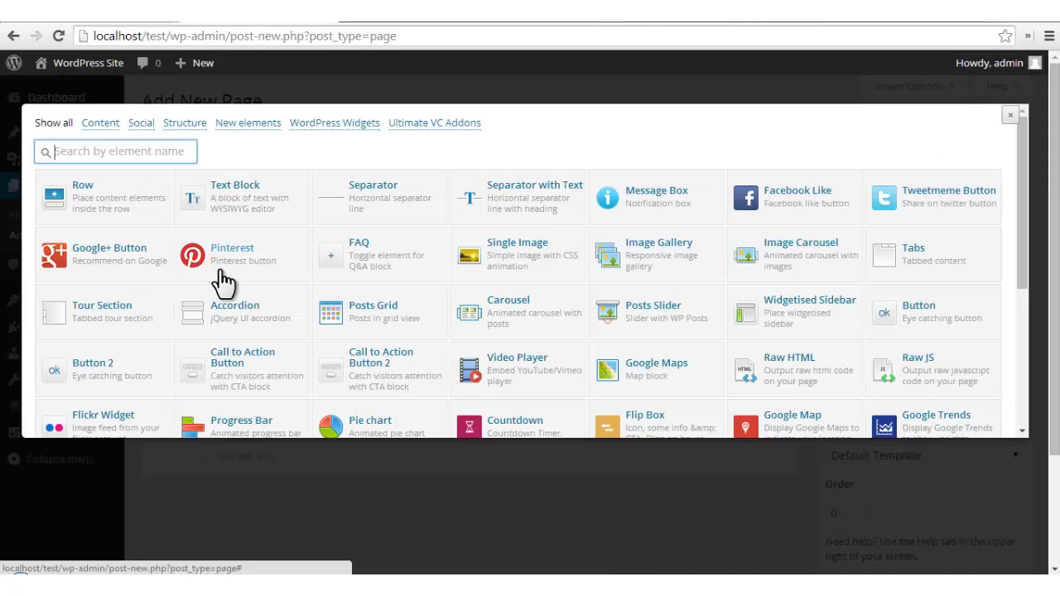
{"action": "left_click", "coordinate": [443, 126]}
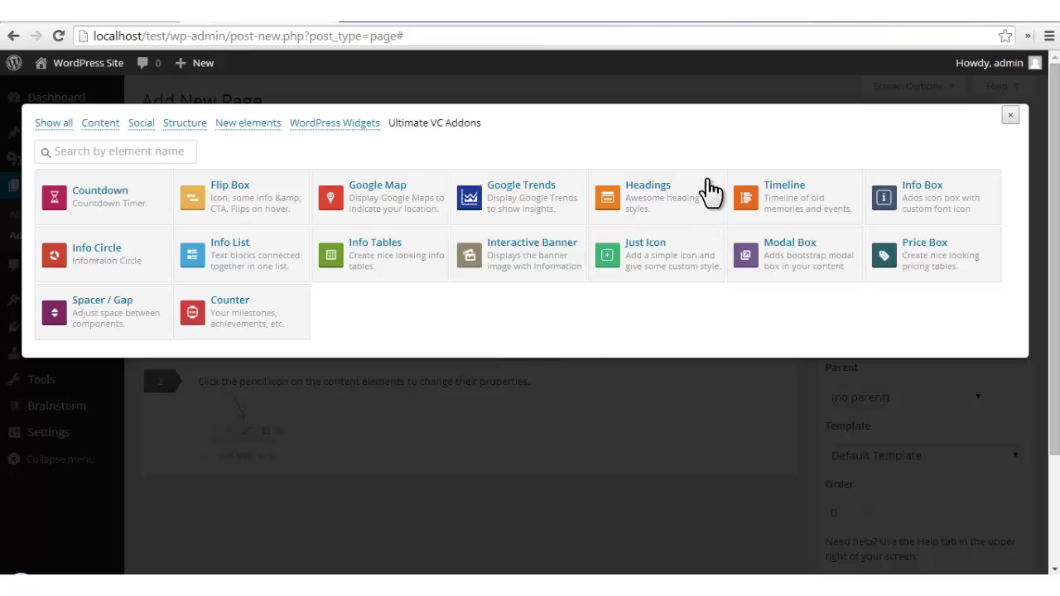
{"action": "left_click", "coordinate": [671, 269]}
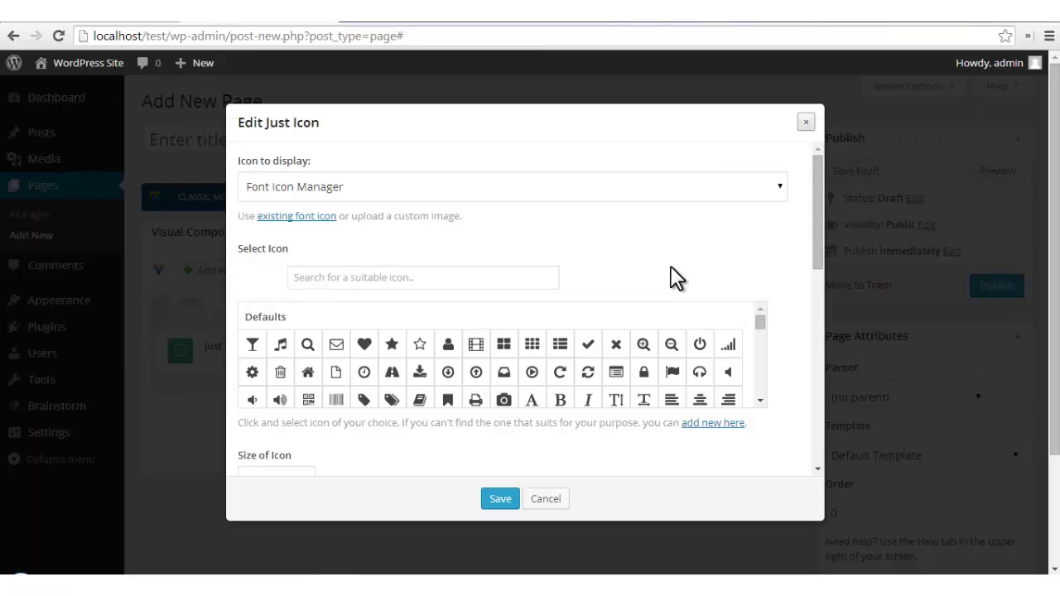
- Set the icon to display to Custom Image Icon and browse the media library without choosing an image
{"action": "left_click", "coordinate": [770, 188]}
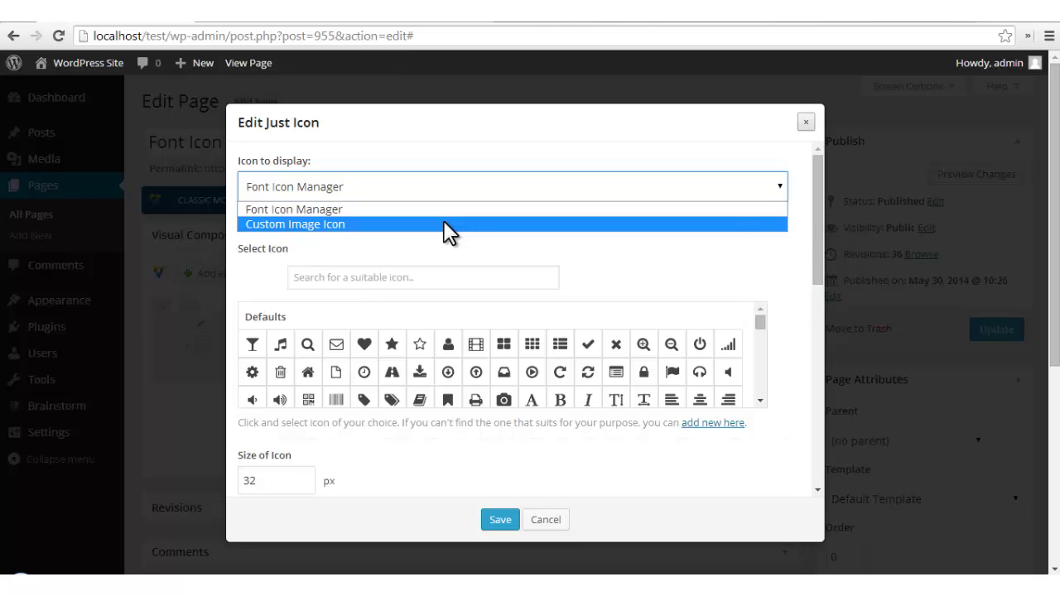
{"action": "left_click", "coordinate": [443, 225]}
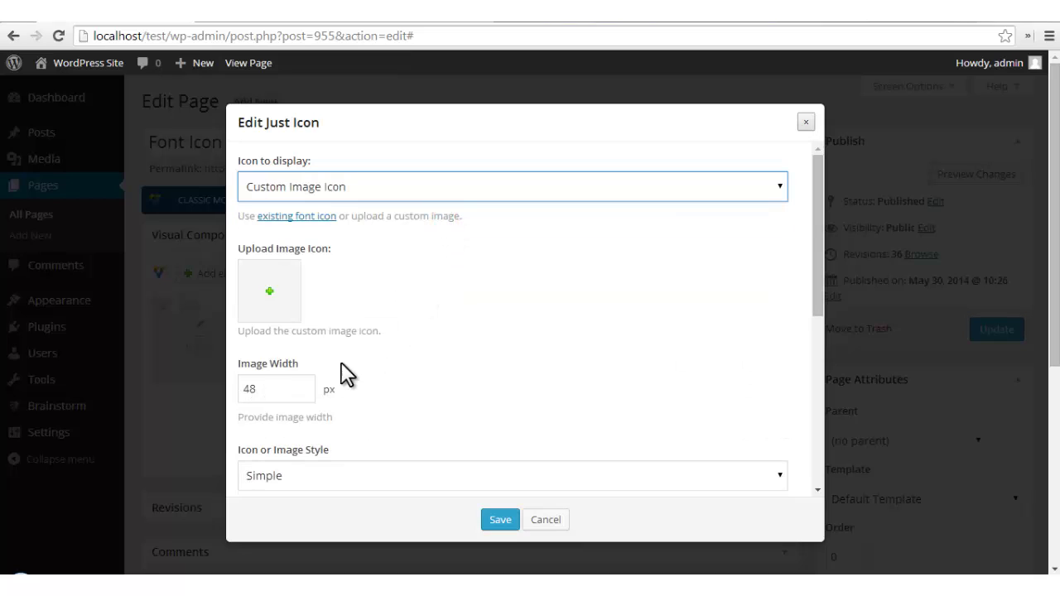
{"action": "left_click", "coordinate": [279, 303]}
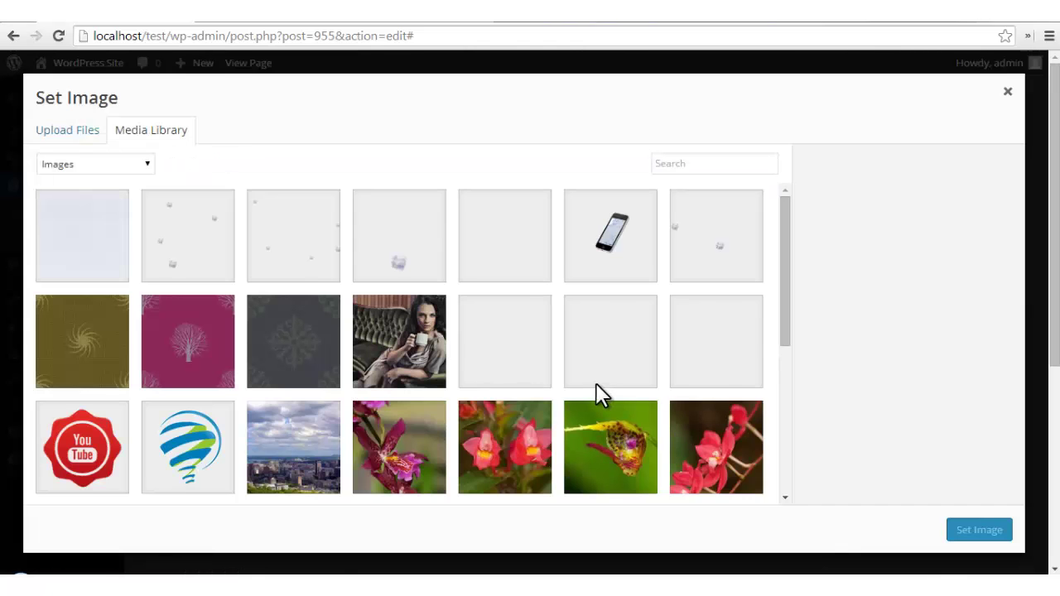
{"action": "scroll", "coordinate": [602, 395], "scroll_direction": "down", "scroll_amount": 4}
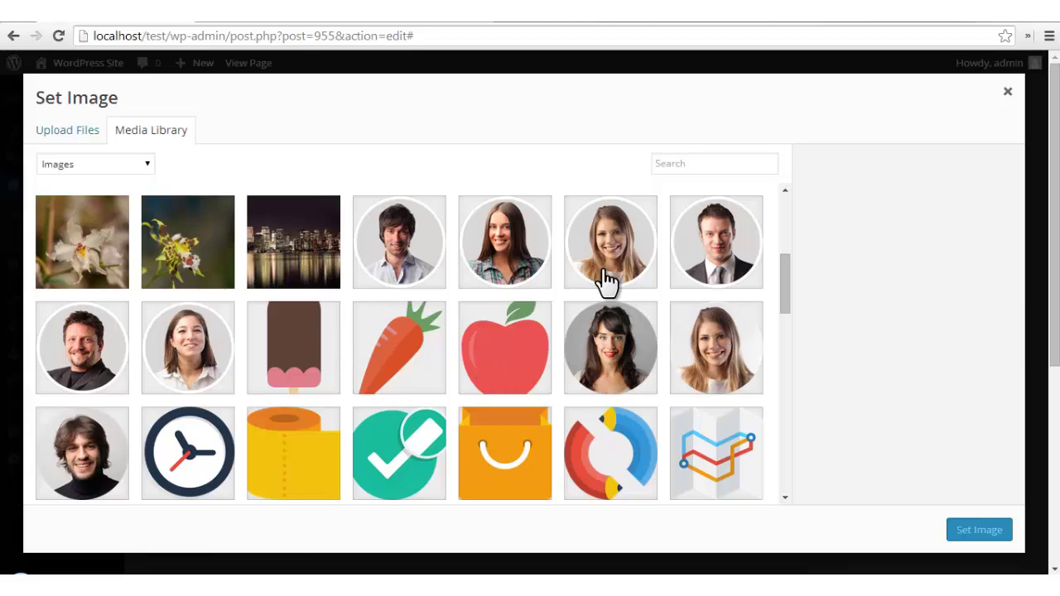
{"action": "left_click", "coordinate": [1008, 92]}
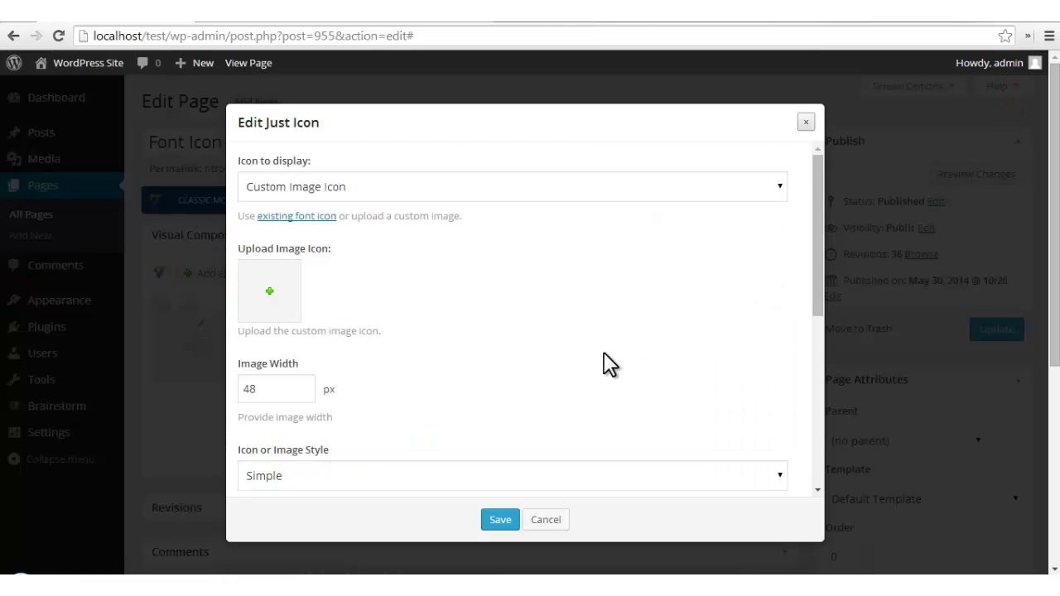
- Look over the custom image settings and switch the icon to display back to Font Icon Manager
{"action": "scroll", "coordinate": [603, 352], "scroll_direction": "down", "scroll_amount": 3}
{"action": "scroll", "coordinate": [603, 352], "scroll_direction": "up", "scroll_amount": 3}
{"action": "left_click", "coordinate": [744, 190]}
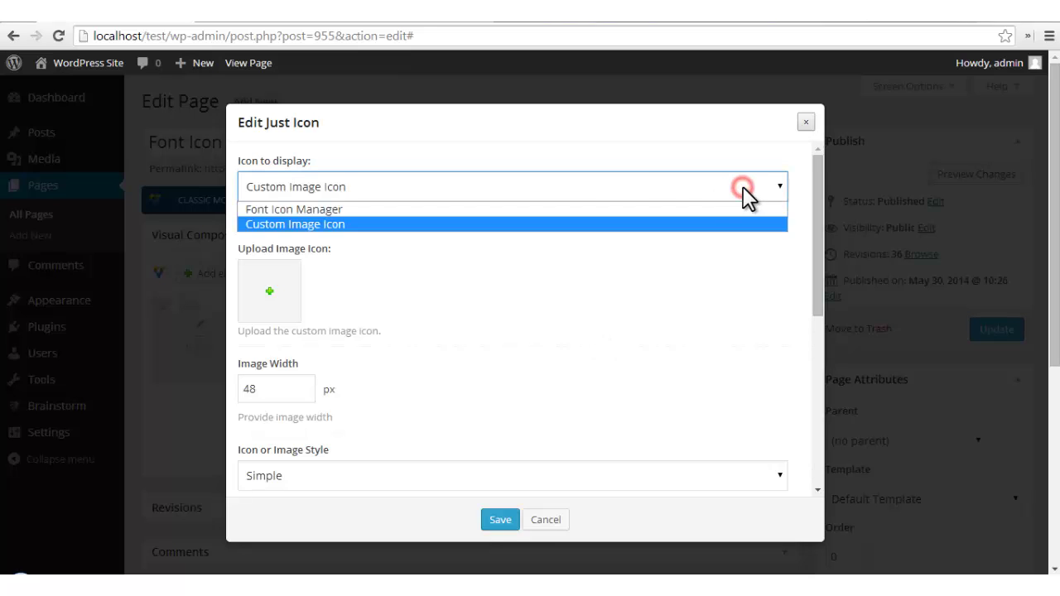
{"action": "left_click", "coordinate": [574, 212]}
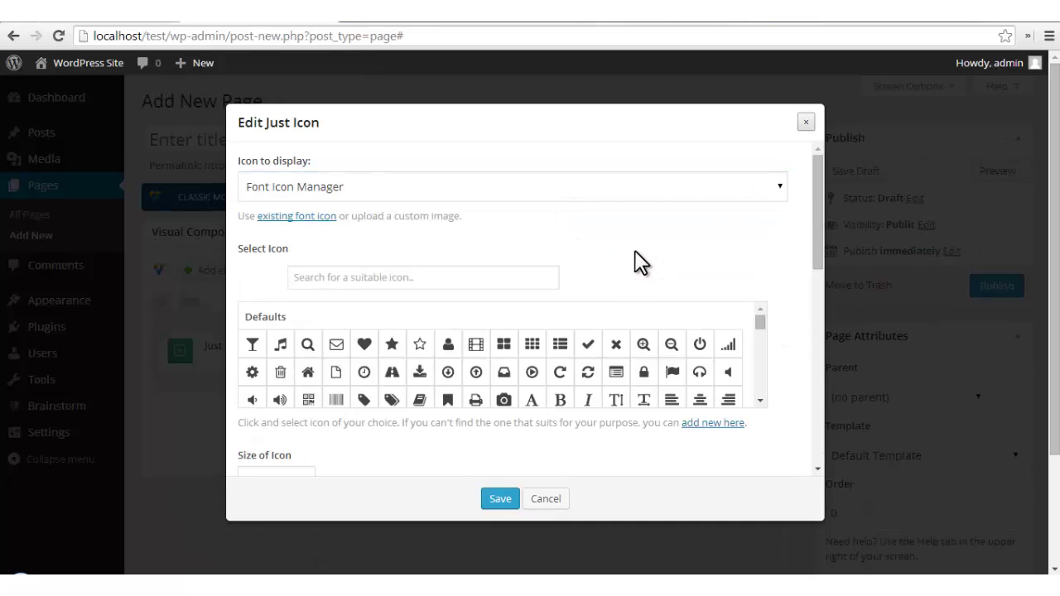
- Search the font icons for "mobile" and select the tablet icon
{"action": "scroll", "coordinate": [610, 274], "scroll_direction": "down", "scroll_amount": 1}
{"action": "left_click", "coordinate": [607, 173]}
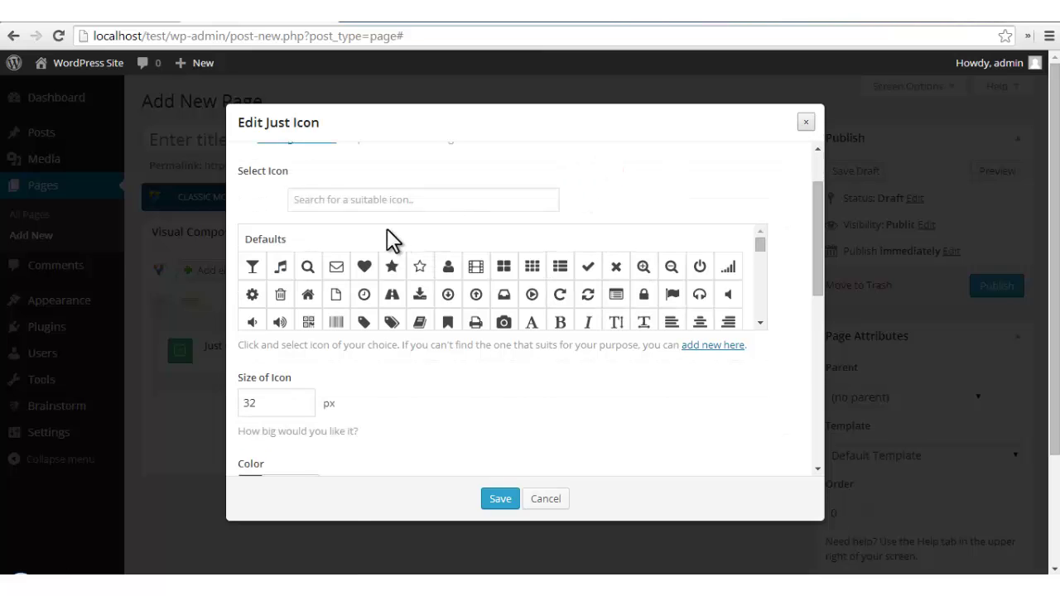
{"action": "left_click", "coordinate": [386, 206]}
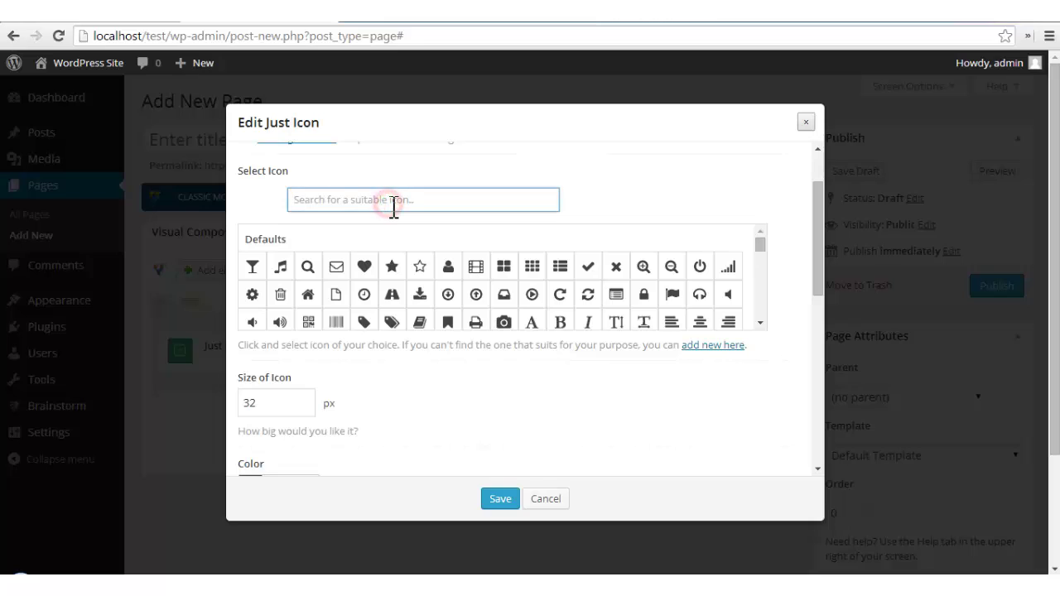
{"action": "type", "text": "mobilr"}
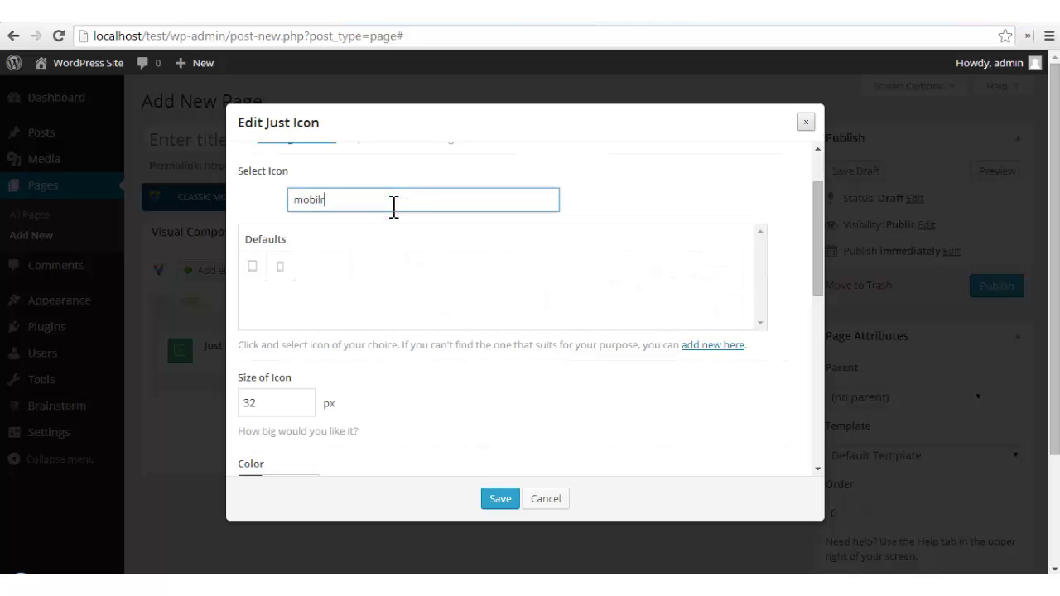
{"action": "left_click", "coordinate": [281, 267]}
{"action": "left_click", "coordinate": [254, 266]}
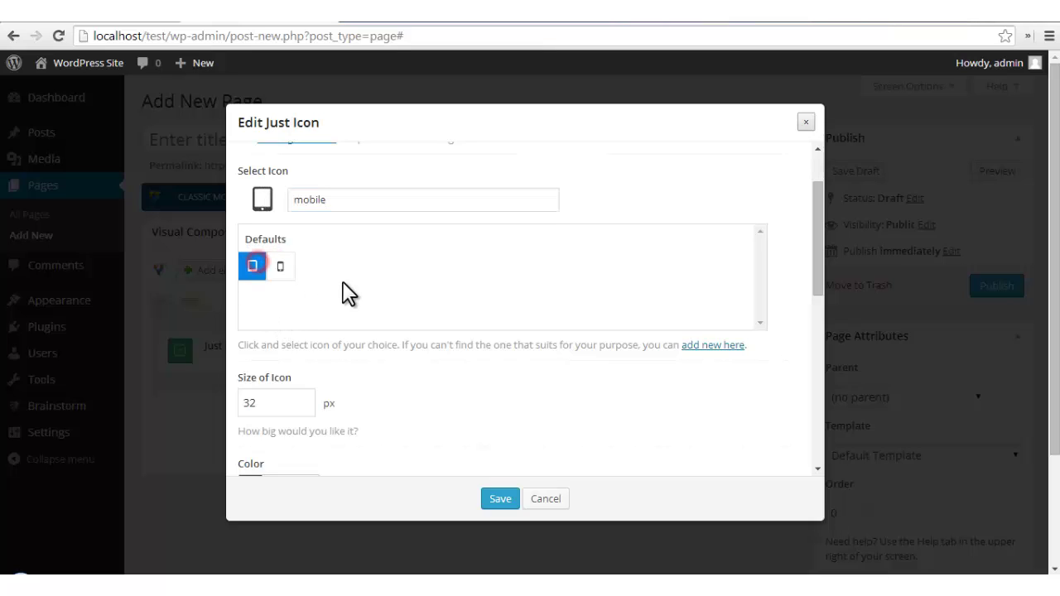
- Replace the icon search with "card" and select the credit card icon
{"action": "double_click", "coordinate": [333, 201]}
{"action": "type", "text": "c"}
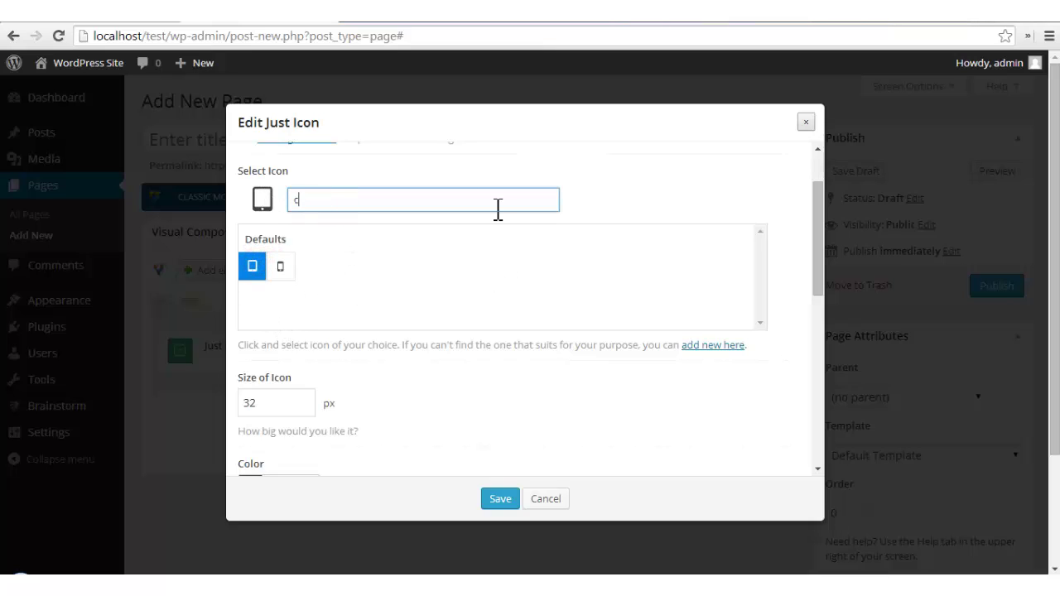
{"action": "type", "text": "ard"}
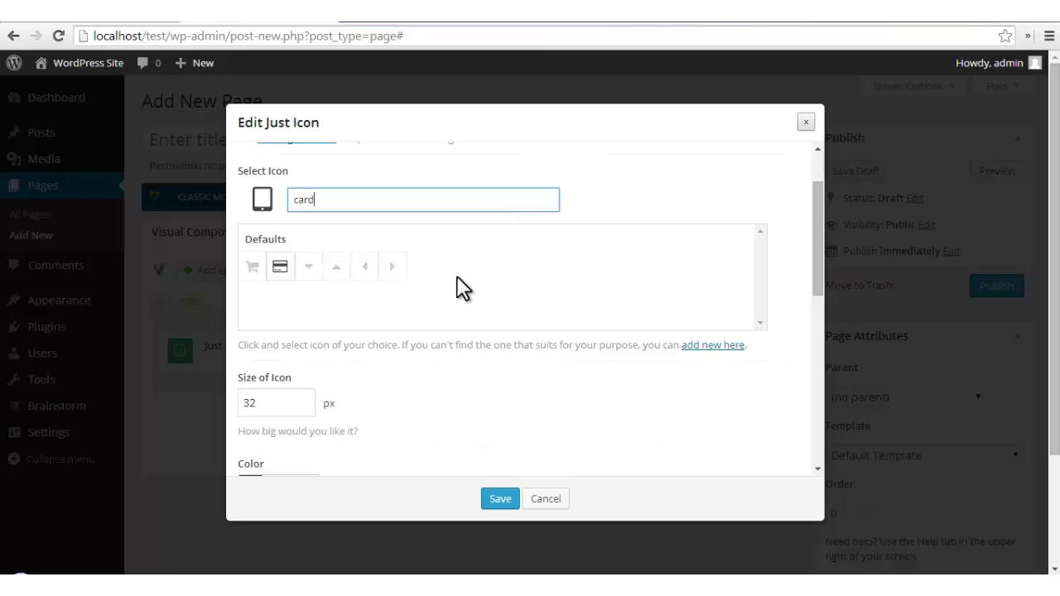
{"action": "left_click", "coordinate": [253, 267]}
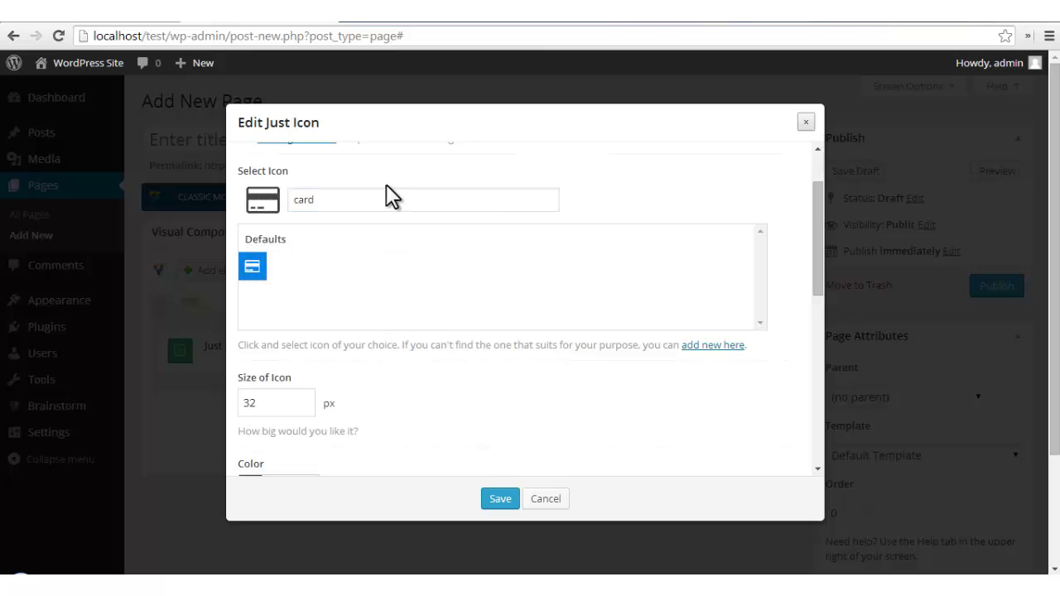
- Clear the icon search, browse the default icons and select the globe icon
{"action": "double_click", "coordinate": [360, 207]}
{"action": "key", "text": "BackSpace"}
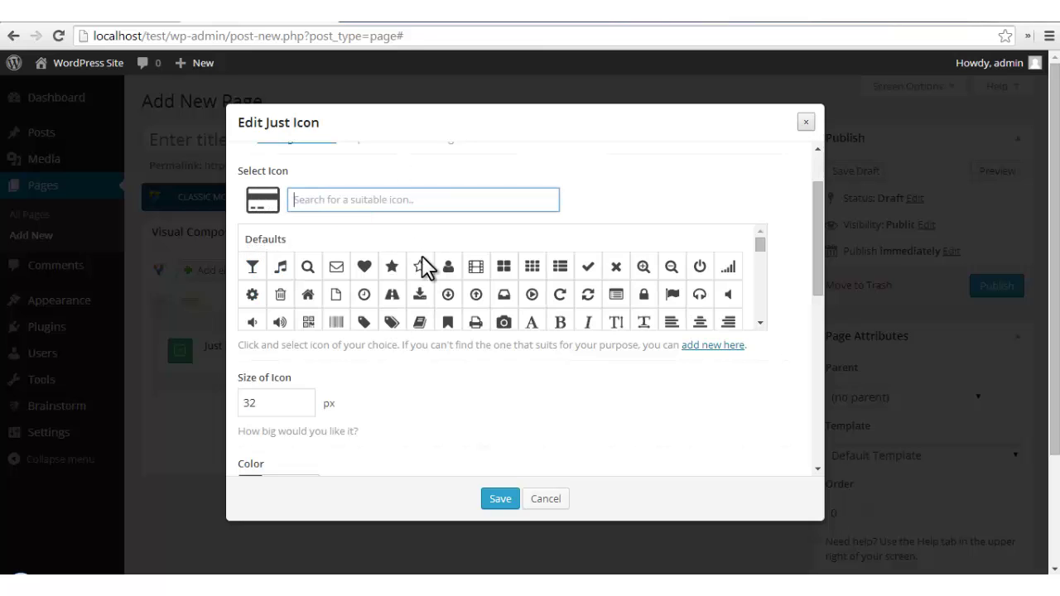
{"action": "scroll", "coordinate": [672, 308], "scroll_direction": "down", "scroll_amount": 1}
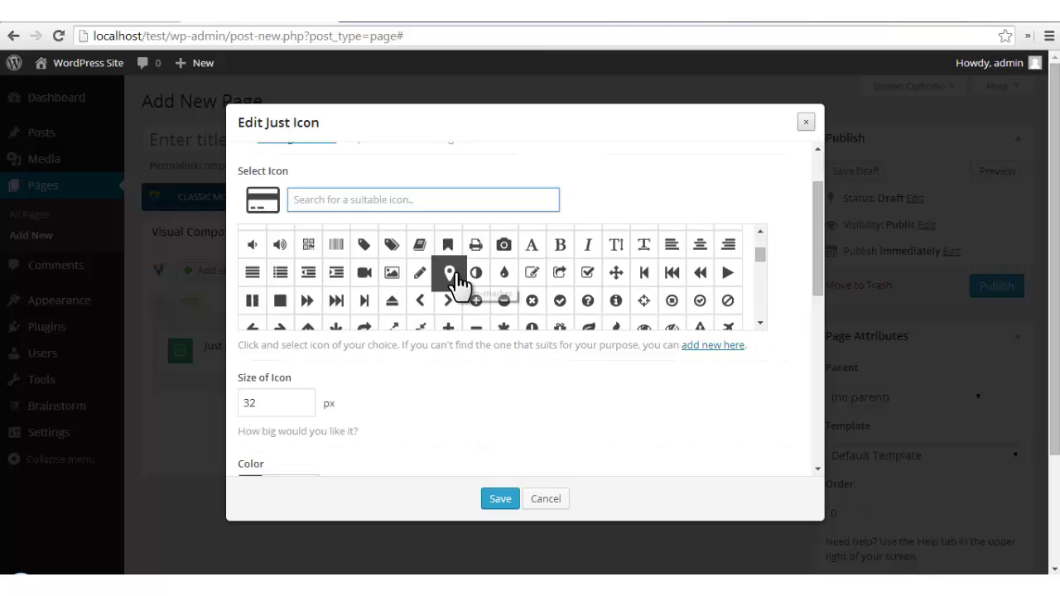
{"action": "scroll", "coordinate": [459, 279], "scroll_direction": "down", "scroll_amount": 3}
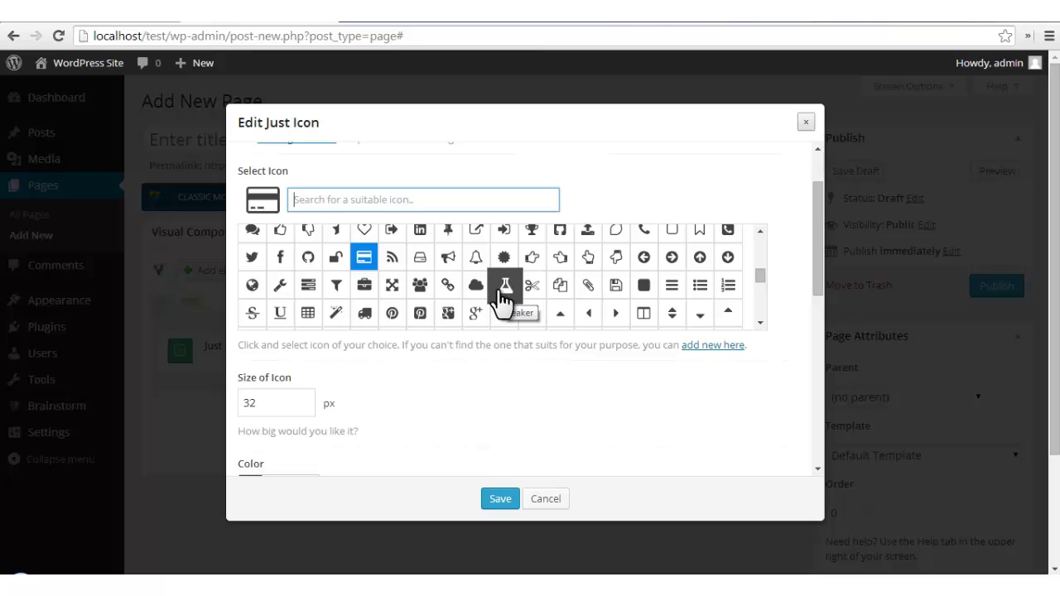
{"action": "left_click", "coordinate": [252, 285]}
{"action": "scroll", "coordinate": [389, 413], "scroll_direction": "down", "scroll_amount": 1}
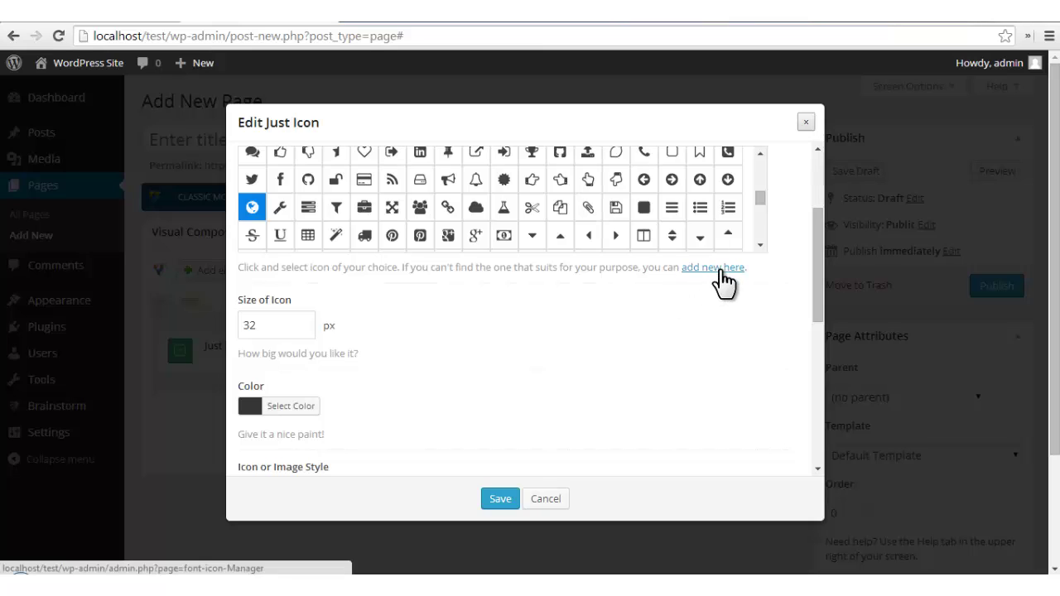
- Open the Icon Fonts Manager in a new browser tab to see where new icons can be uploaded
{"action": "right_click", "coordinate": [721, 274]}
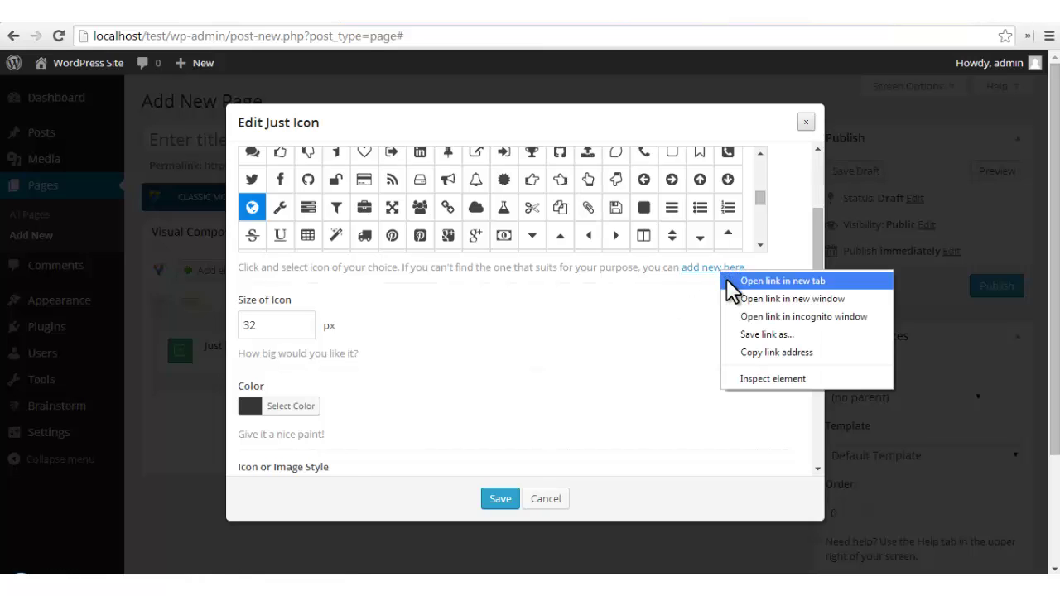
{"action": "left_click", "coordinate": [727, 281]}
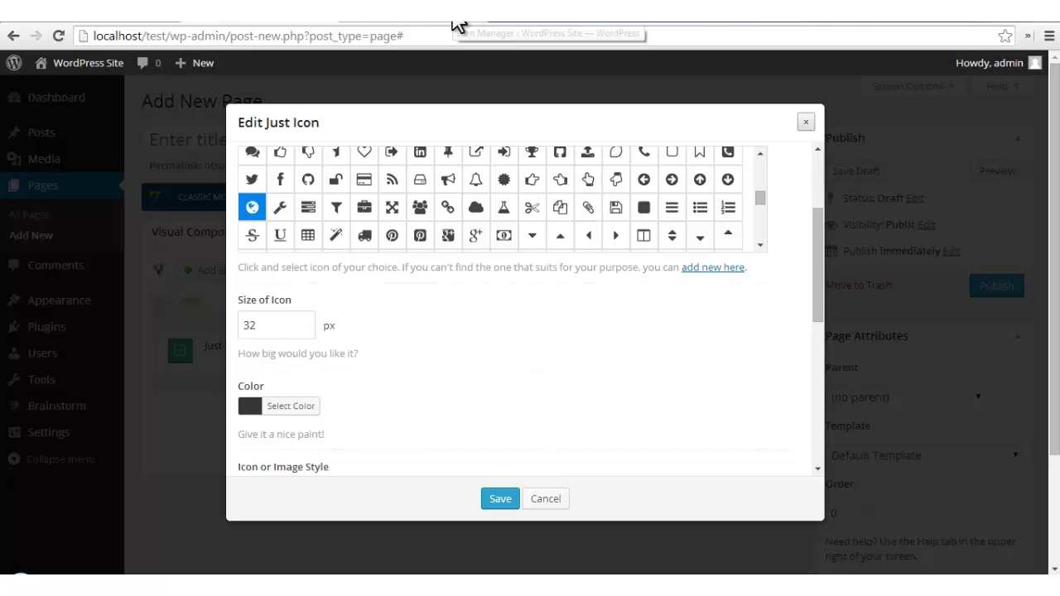
{"action": "left_click", "coordinate": [457, 24]}
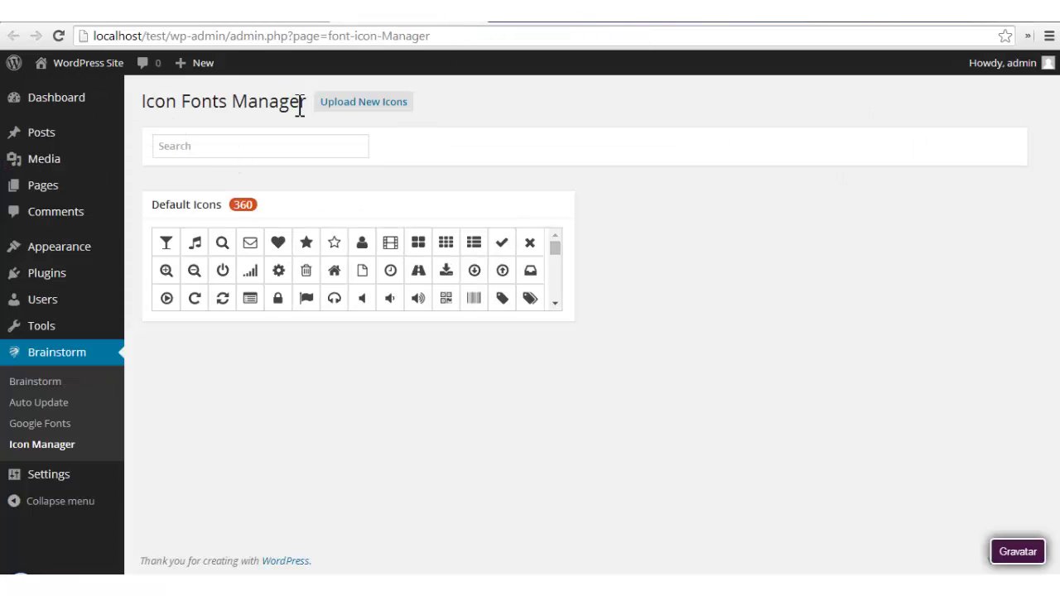
{"action": "left_click_drag", "start_coordinate": [306, 100], "coordinate": [140, 115]}
{"action": "left_click", "coordinate": [536, 165]}
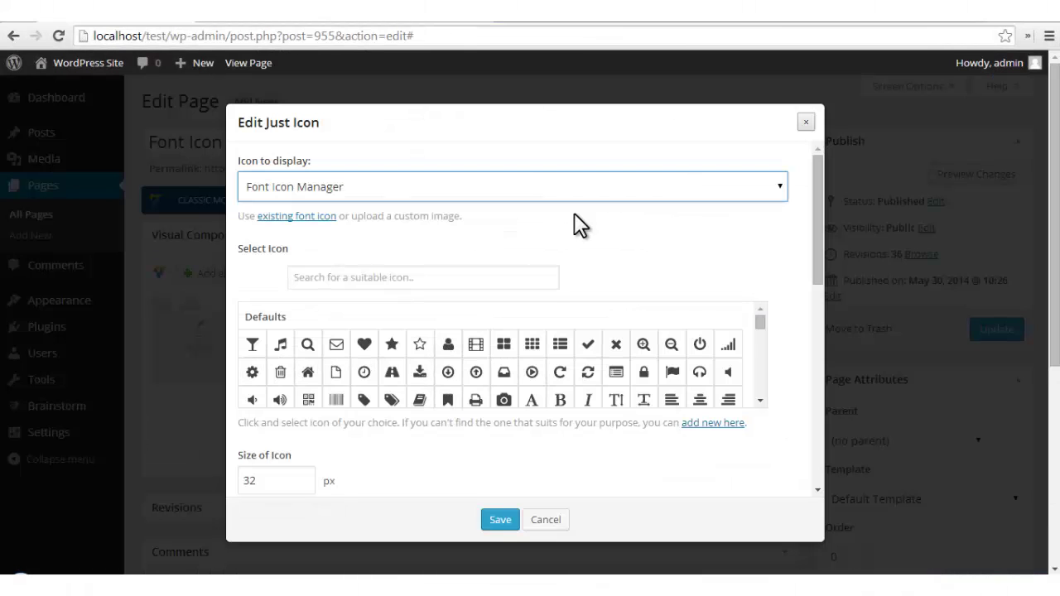
- Search the Just Icon element's font icons for "face" and select the plain Facebook "f" icon
{"action": "scroll", "coordinate": [575, 214], "scroll_direction": "down", "scroll_amount": 1}
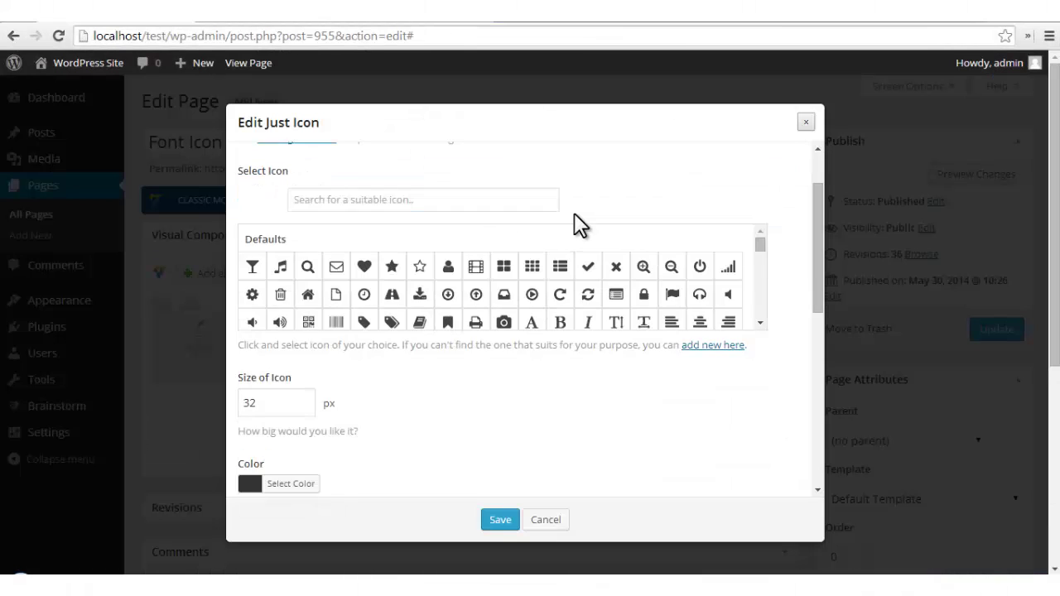
{"action": "scroll", "coordinate": [573, 213], "scroll_direction": "down", "scroll_amount": 1}
{"action": "scroll", "coordinate": [584, 219], "scroll_direction": "up", "scroll_amount": 1}
{"action": "left_click", "coordinate": [436, 200]}
{"action": "type", "text": "fa"}
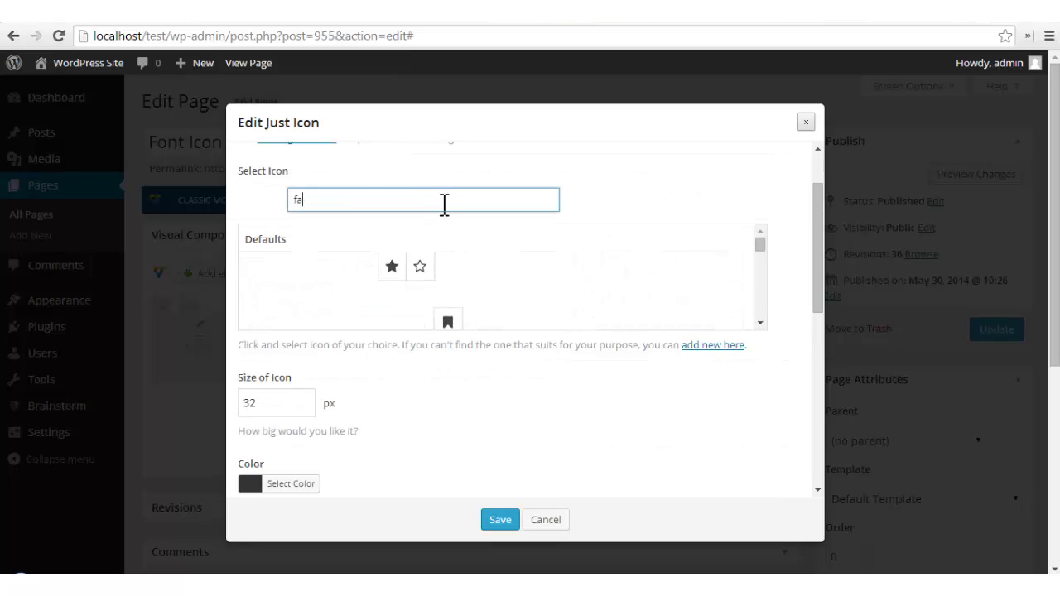
{"action": "type", "text": "ce"}
{"action": "left_click", "coordinate": [318, 271]}
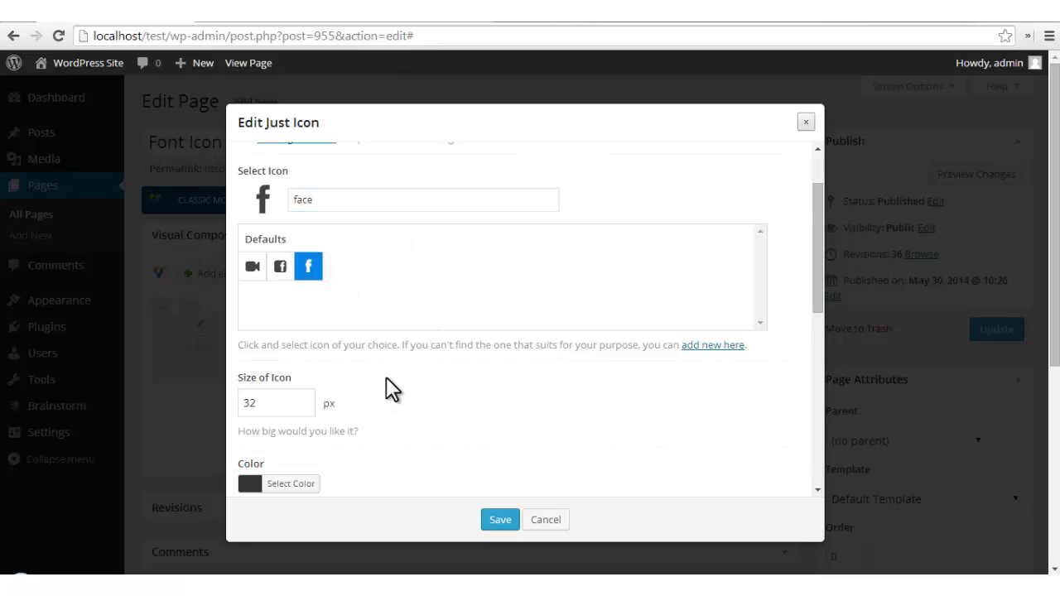
{"action": "scroll", "coordinate": [407, 378], "scroll_direction": "down", "scroll_amount": 1}
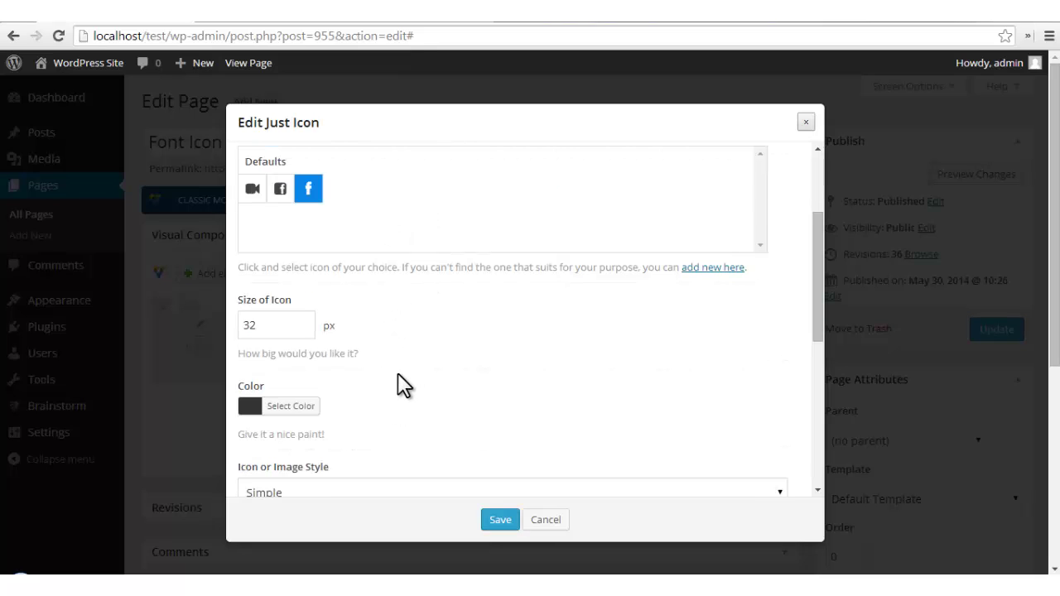
- Set the Facebook icon's size to 56 px and open its color picker
{"action": "double_click", "coordinate": [274, 326]}
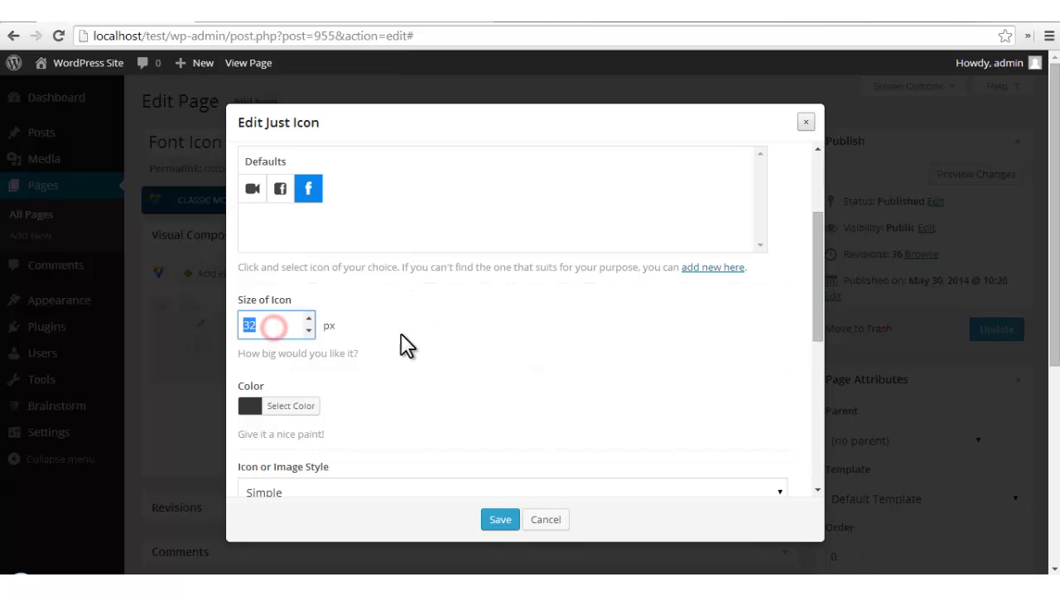
{"action": "type", "text": "56"}
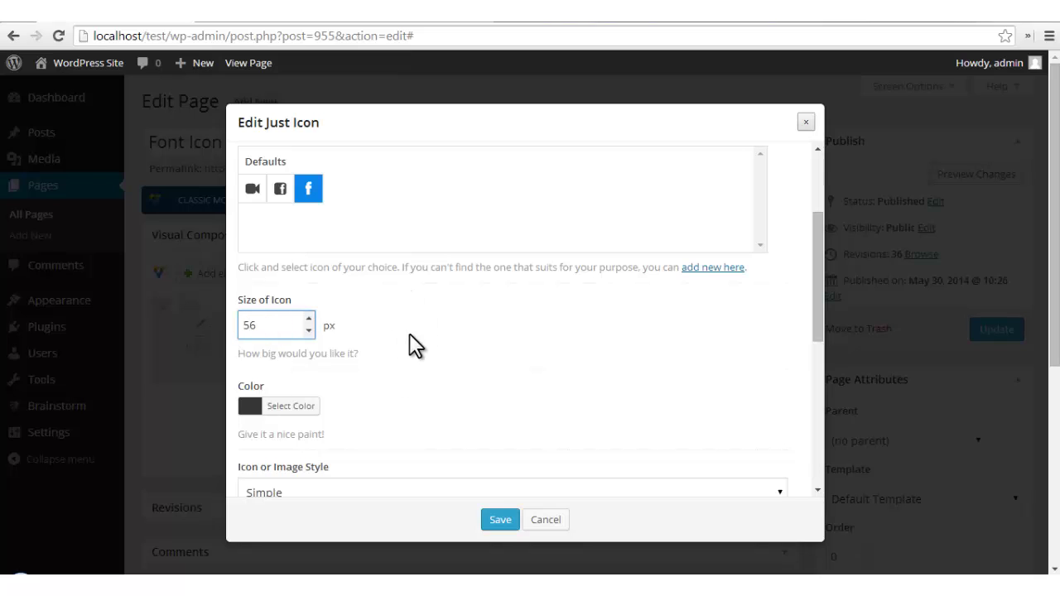
{"action": "scroll", "coordinate": [408, 339], "scroll_direction": "down", "scroll_amount": 1}
{"action": "left_click", "coordinate": [306, 329]}
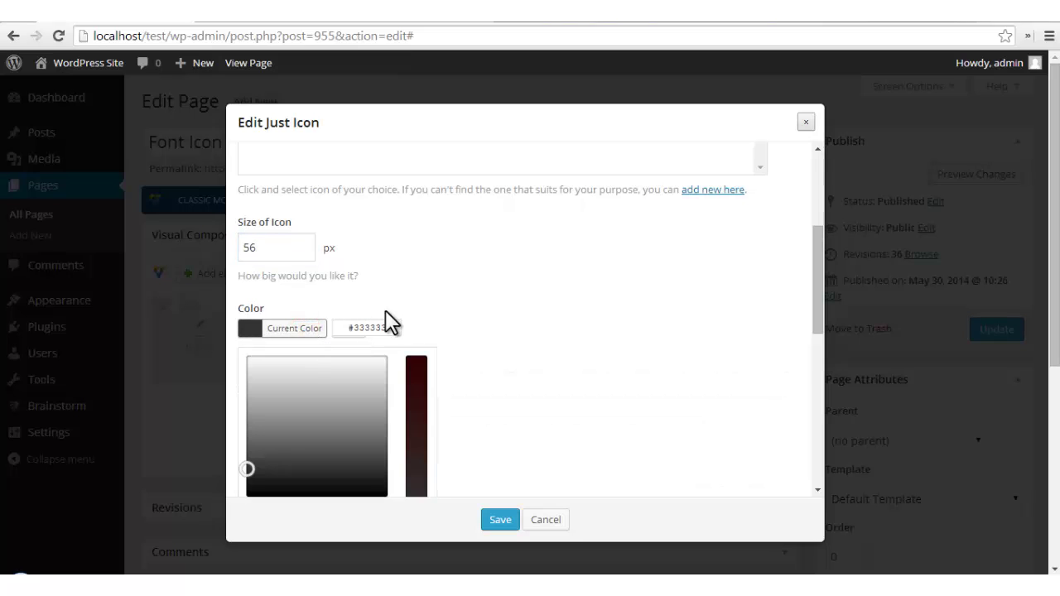
{"action": "scroll", "coordinate": [455, 326], "scroll_direction": "down", "scroll_amount": 1}
- Try the blue preset swatch and a turquoise shade as the icon color
{"action": "mouse_move", "coordinate": [350, 325]}
{"action": "left_mouse_down"}
{"action": "mouse_move", "coordinate": [287, 356]}
{"action": "mouse_move", "coordinate": [293, 349]}
{"action": "left_mouse_up"}
{"action": "left_click", "coordinate": [362, 440]}
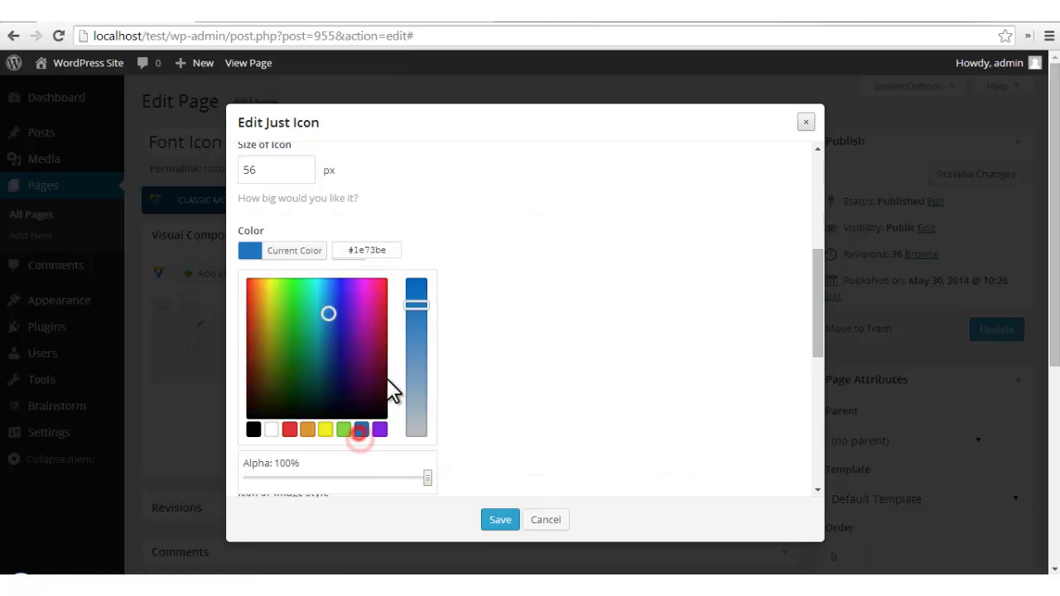
{"action": "mouse_move", "coordinate": [346, 327]}
{"action": "left_mouse_down"}
{"action": "mouse_move", "coordinate": [307, 277]}
{"action": "mouse_move", "coordinate": [337, 343]}
{"action": "mouse_move", "coordinate": [303, 310]}
{"action": "mouse_move", "coordinate": [316, 297]}
{"action": "left_mouse_up"}
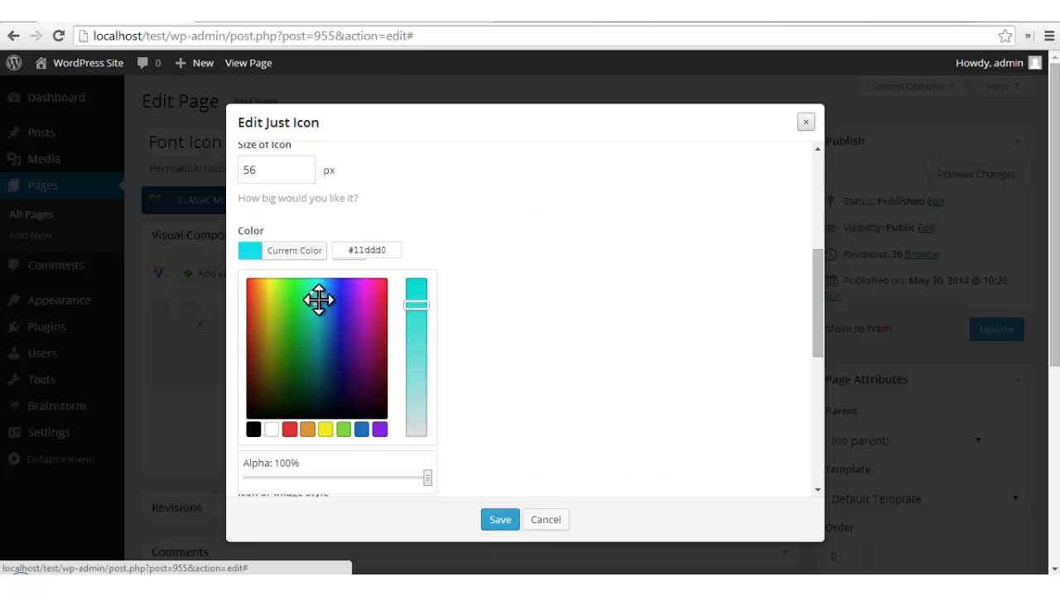
- Set the Facebook icon's color to the hex value #3b5998
{"action": "mouse_move", "coordinate": [415, 298]}
{"action": "left_mouse_down"}
{"action": "mouse_move", "coordinate": [426, 345]}
{"action": "mouse_move", "coordinate": [426, 290]}
{"action": "mouse_move", "coordinate": [355, 249]}
{"action": "left_mouse_up"}
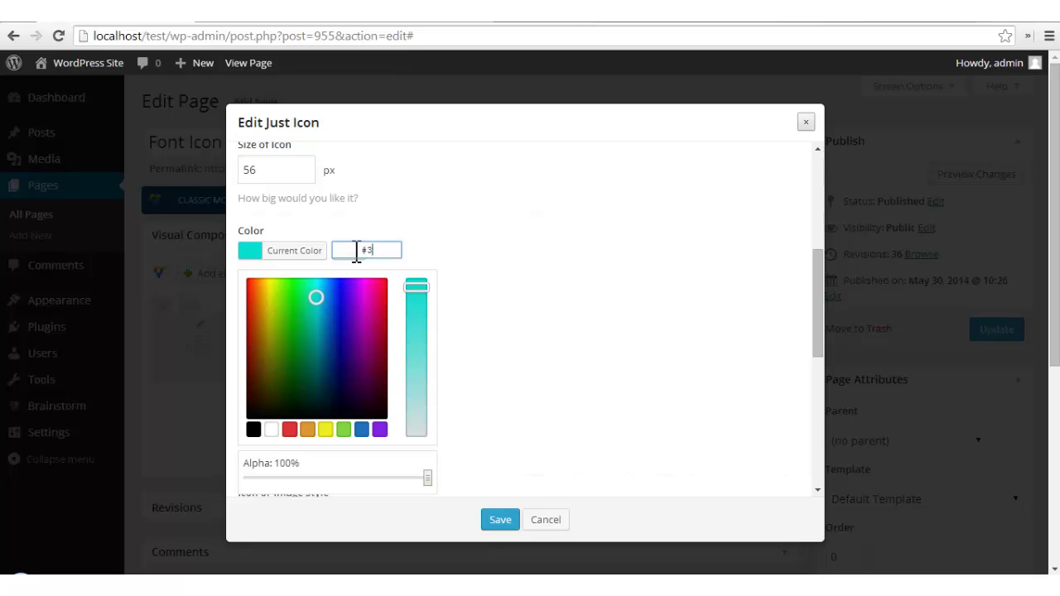
{"action": "type", "text": "3b5998"}
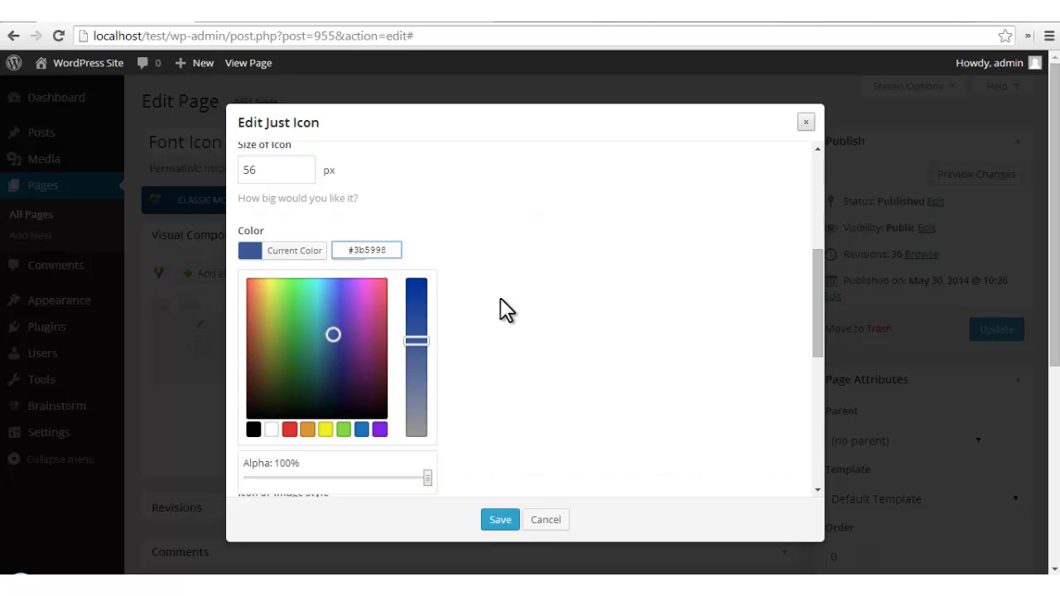
{"action": "left_click", "coordinate": [498, 301]}
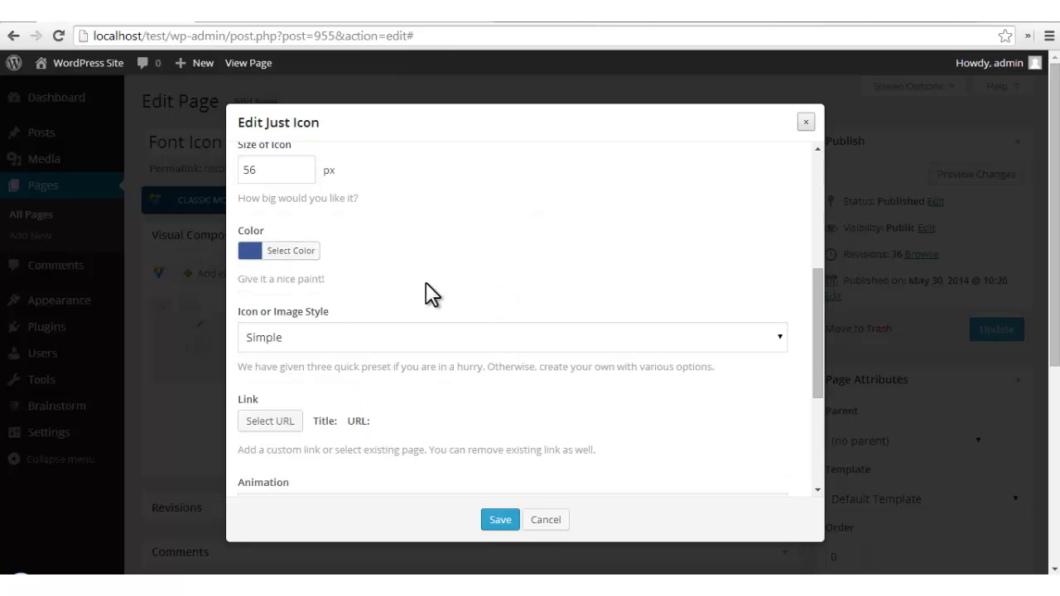
- Review the icon style choices, choose Simple and save the Just Icon settings
{"action": "scroll", "coordinate": [427, 285], "scroll_direction": "down", "scroll_amount": 1}
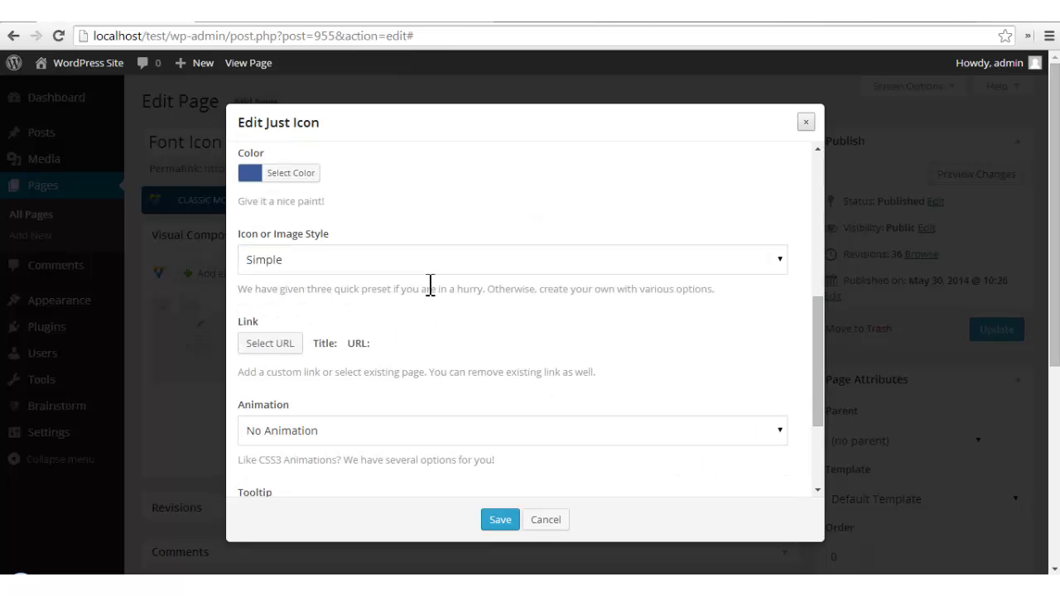
{"action": "left_click", "coordinate": [473, 267]}
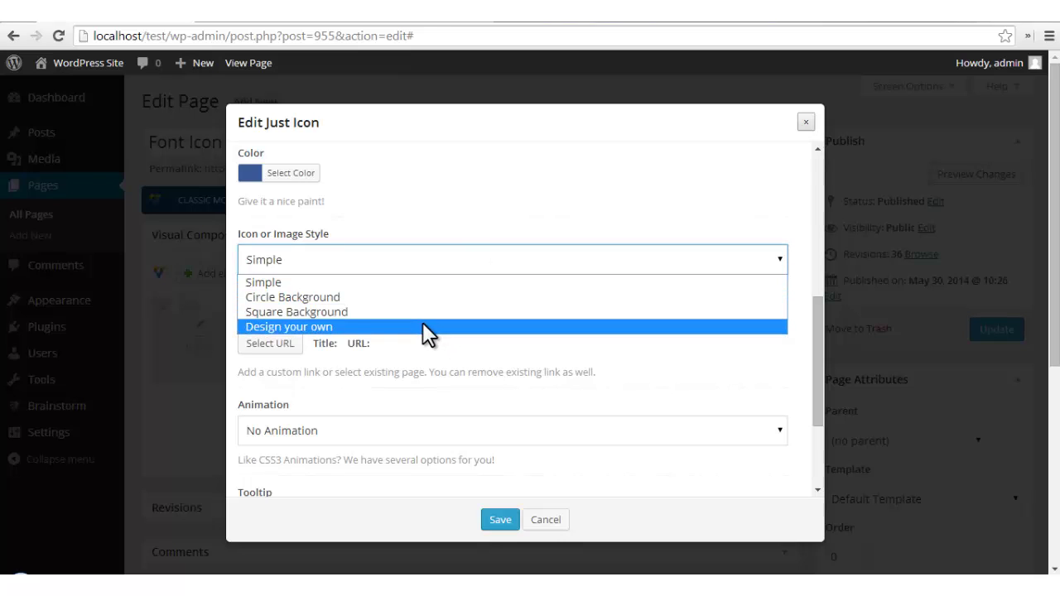
{"action": "left_click", "coordinate": [293, 284]}
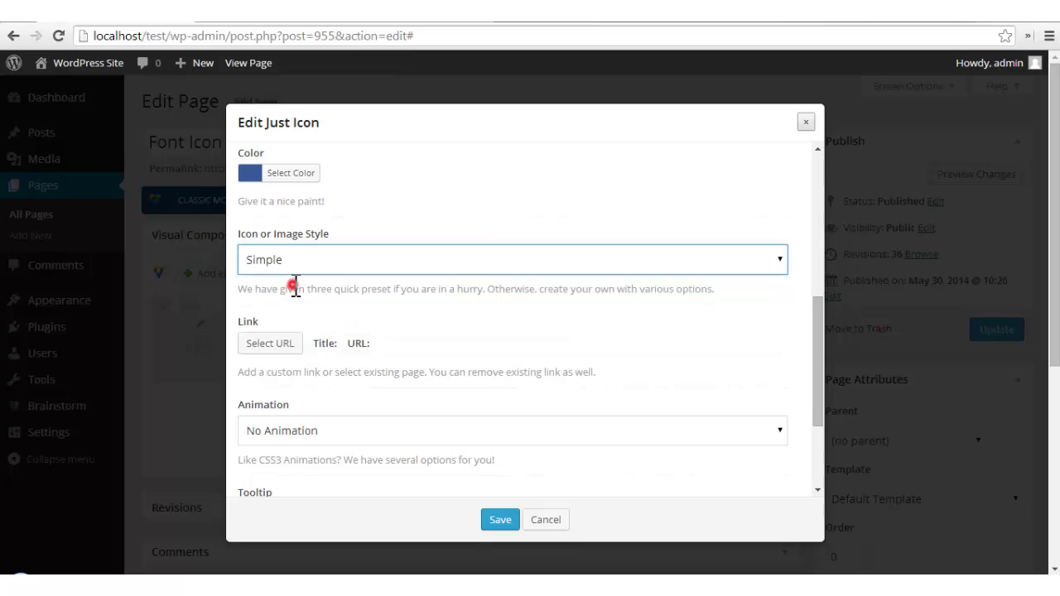
{"action": "scroll", "coordinate": [490, 310], "scroll_direction": "up", "scroll_amount": 3}
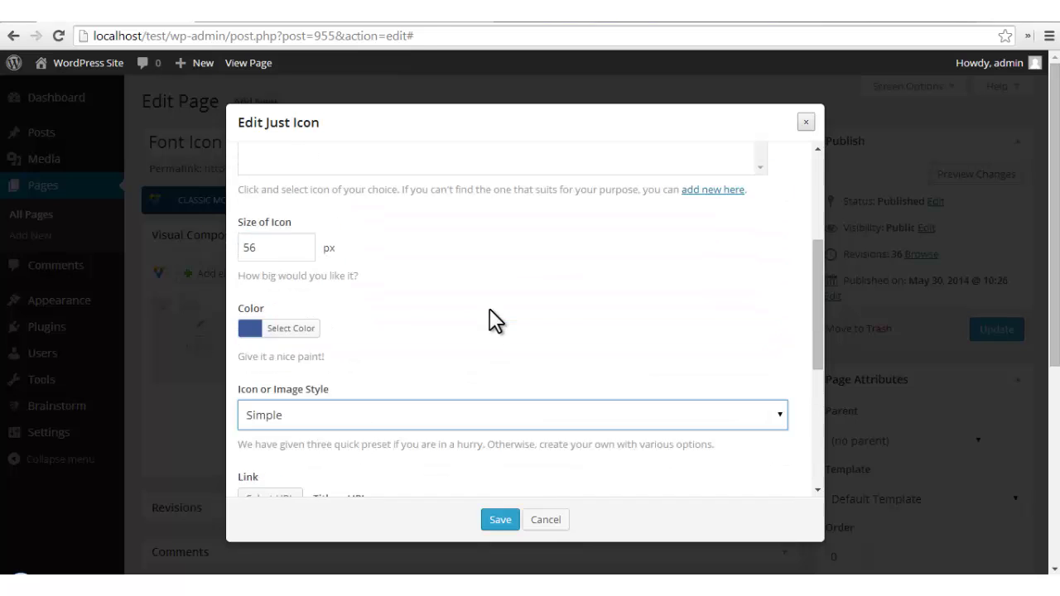
{"action": "left_click", "coordinate": [499, 520]}
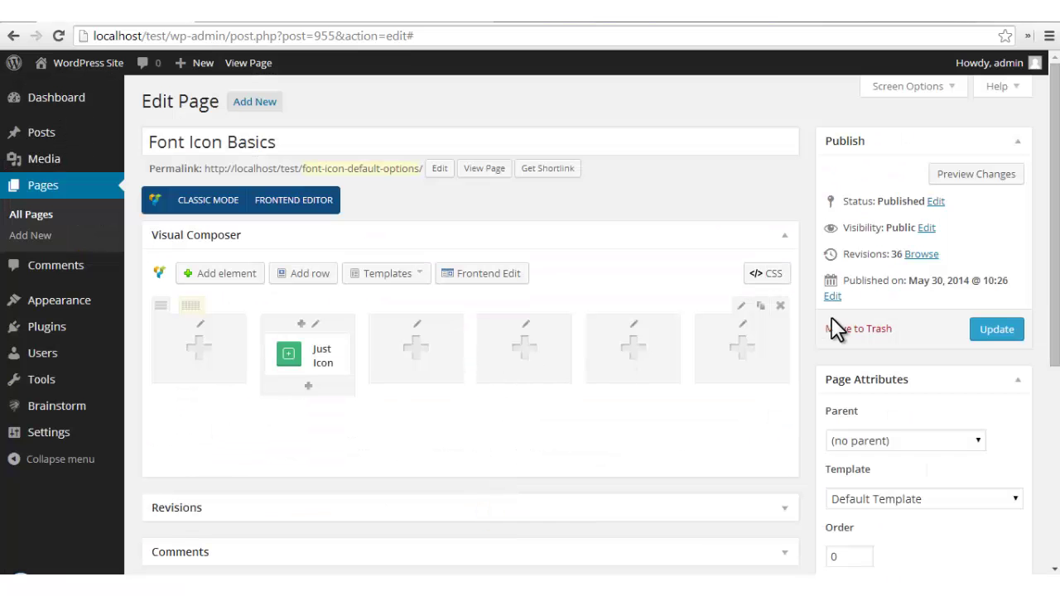
- Preview the page changes to check the Facebook icon, and return to the page editor
{"action": "left_click", "coordinate": [977, 177]}
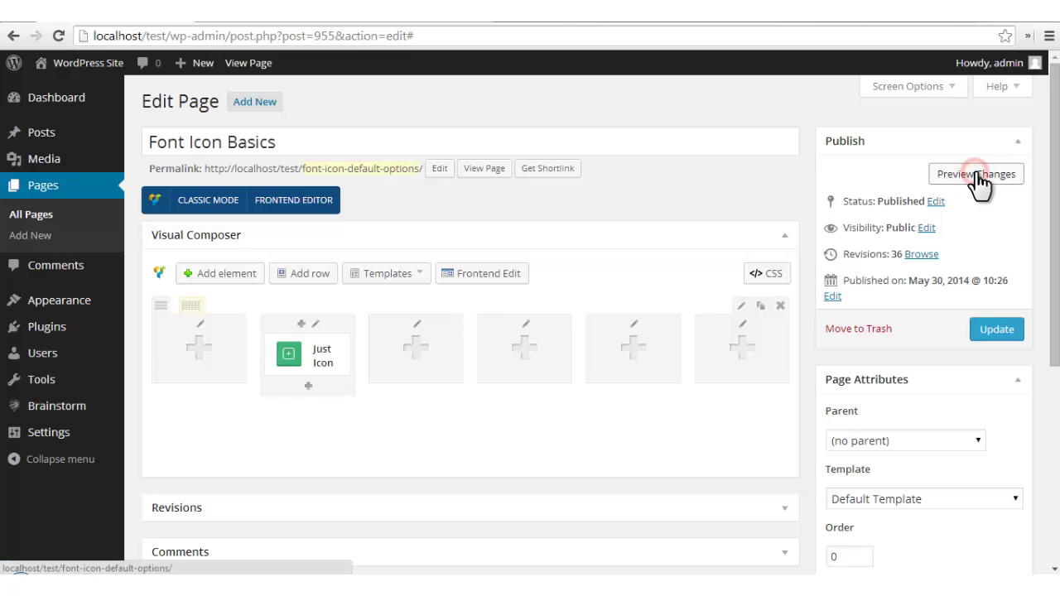
{"action": "left_click", "coordinate": [286, 29]}
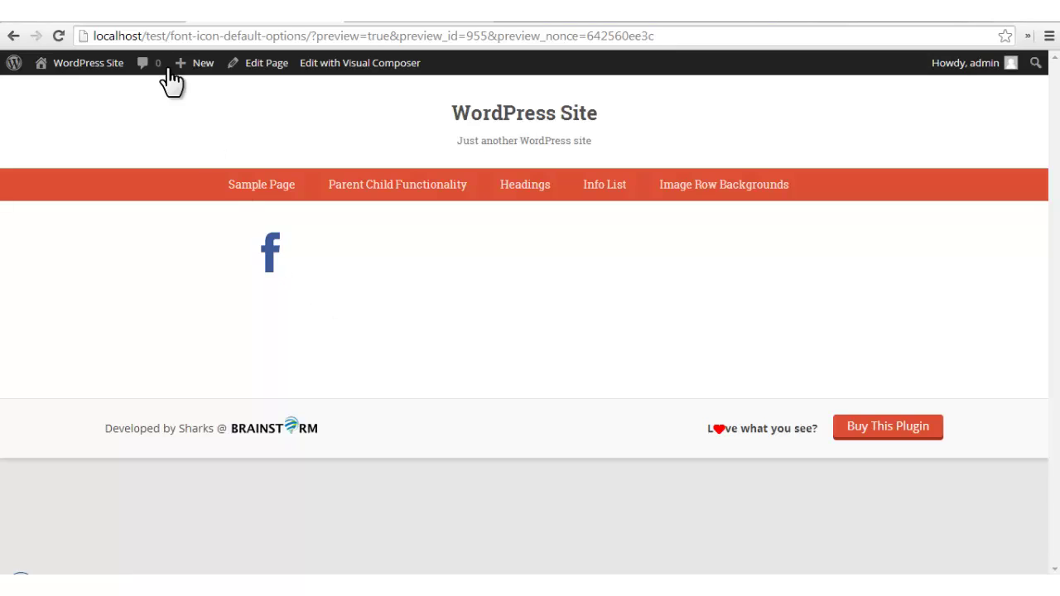
{"action": "left_click", "coordinate": [133, 15]}
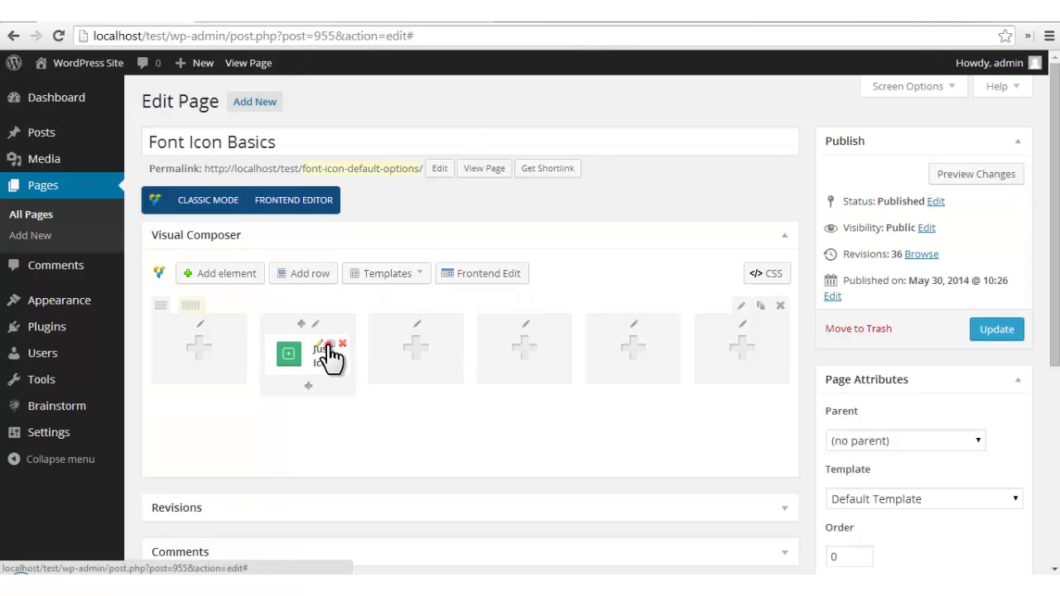
- Duplicate the Just Icon element and move the copy into the third column
{"action": "left_click", "coordinate": [331, 344]}
{"action": "left_click_drag", "start_coordinate": [317, 418], "coordinate": [439, 373]}
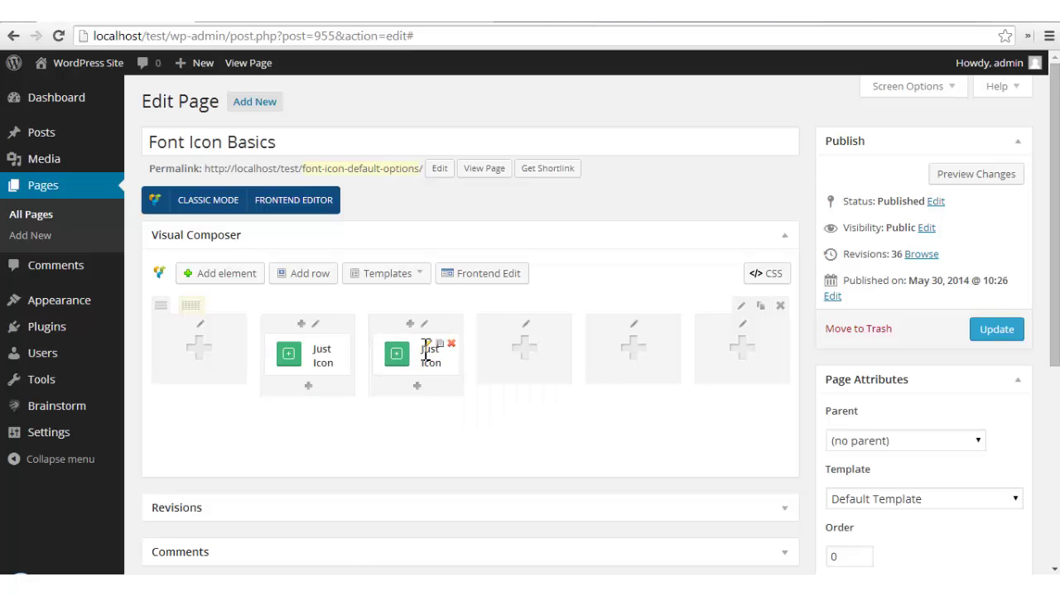
- Edit the copied Just Icon, search its font icons for "tw" and select the plain Twitter bird
{"action": "left_click", "coordinate": [426, 344]}
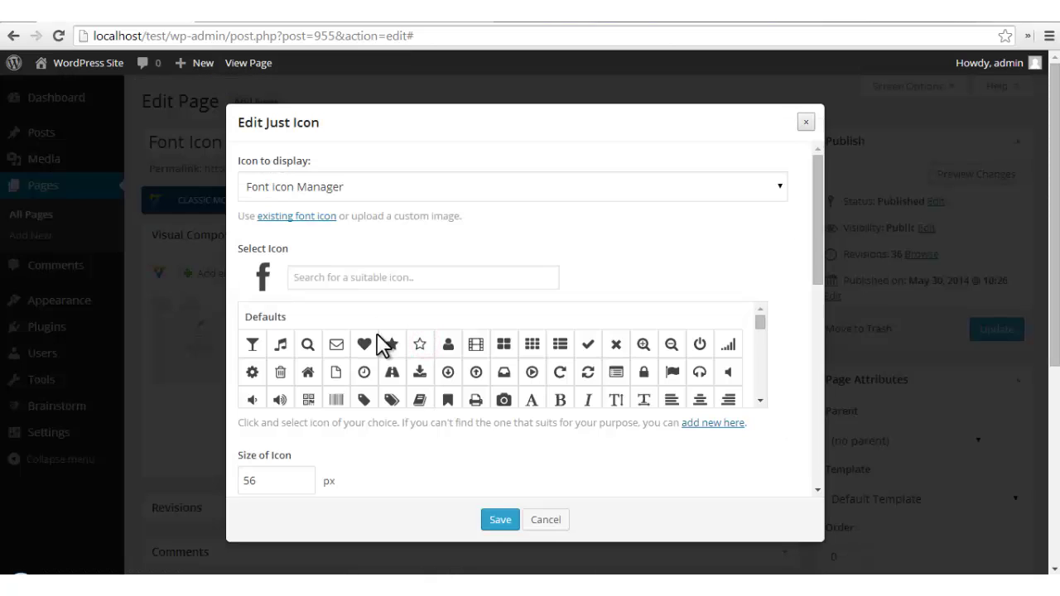
{"action": "type", "text": "tw"}
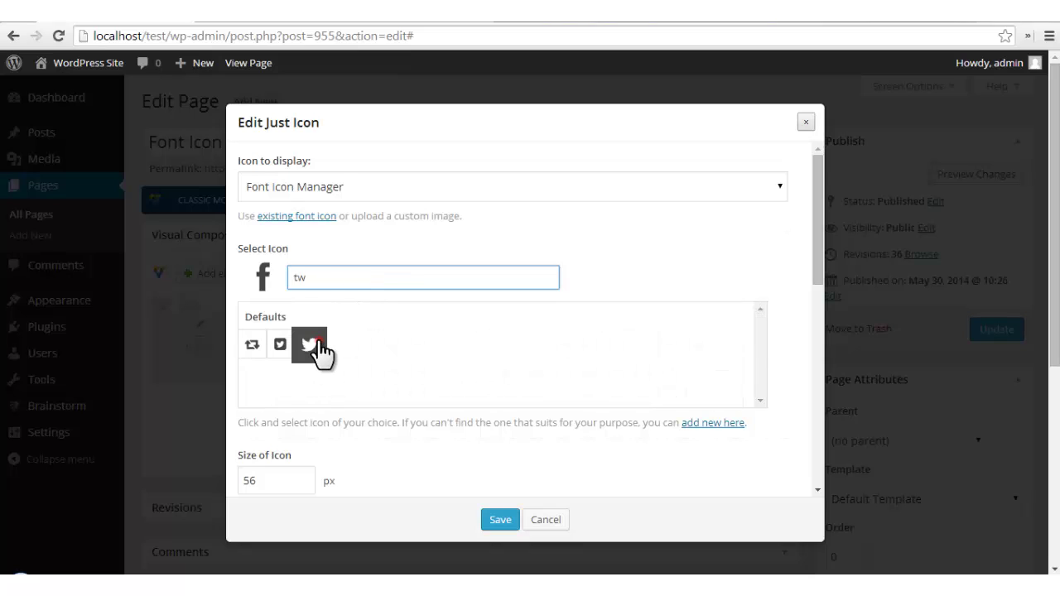
{"action": "left_click", "coordinate": [312, 345]}
- Set the Twitter icon's size to 40 px
{"action": "scroll", "coordinate": [478, 379], "scroll_direction": "down", "scroll_amount": 2}
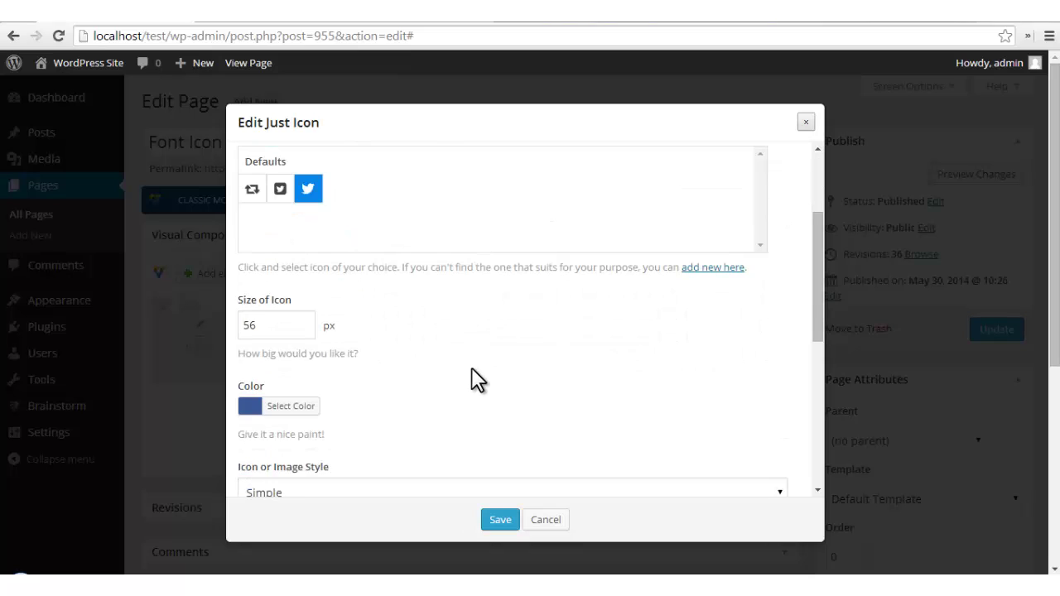
{"action": "left_click_drag", "start_coordinate": [289, 336], "coordinate": [251, 329]}
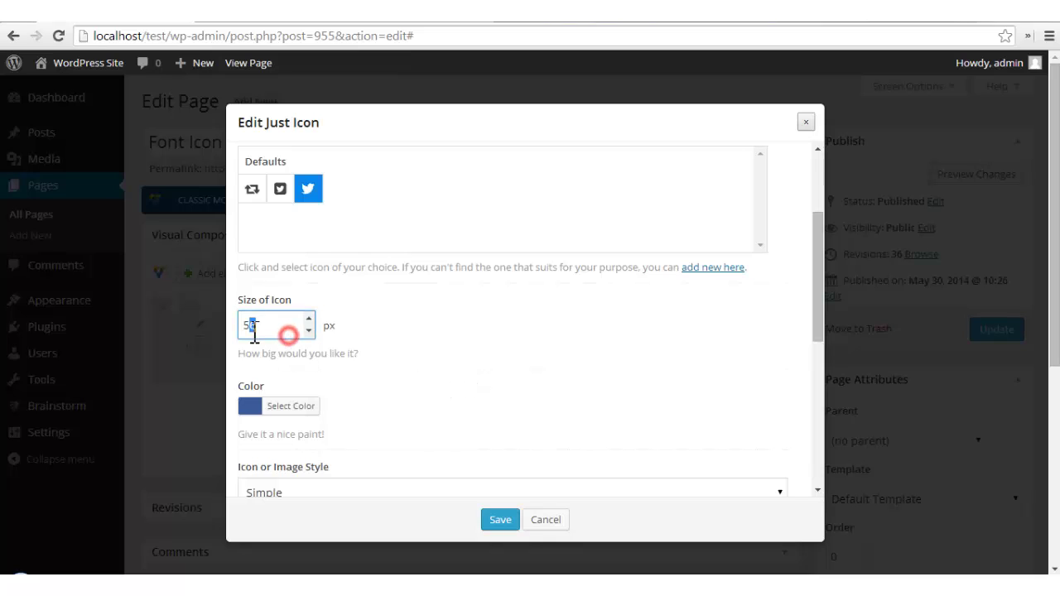
{"action": "key", "text": "BackSpace"}
{"action": "key", "text": "BackSpace"}
{"action": "type", "text": "40"}
- Set the Twitter icon's style to Circle Background
{"action": "scroll", "coordinate": [421, 391], "scroll_direction": "down", "scroll_amount": 2}
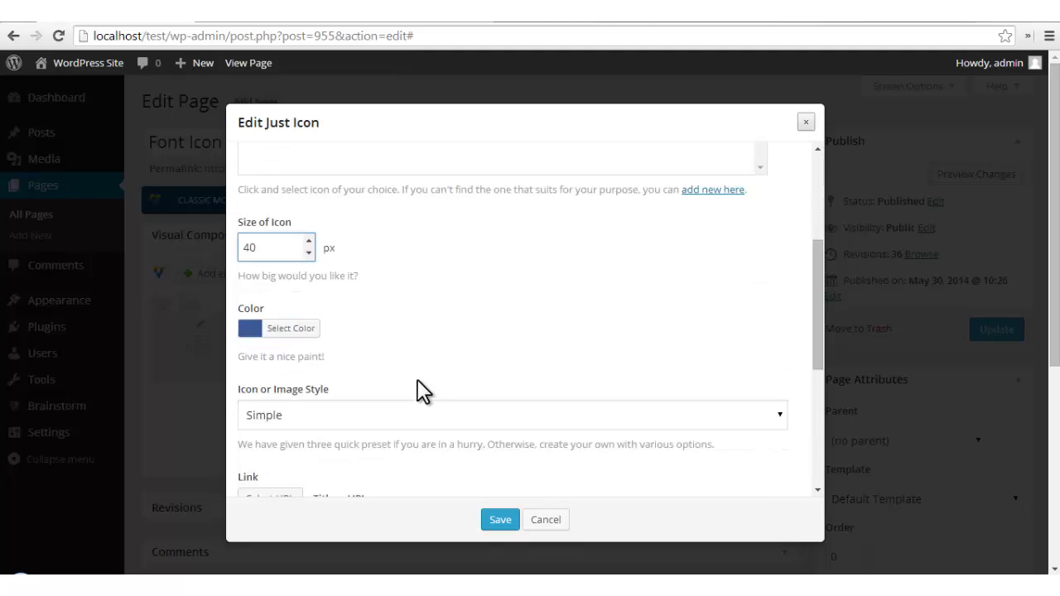
{"action": "left_click", "coordinate": [433, 337]}
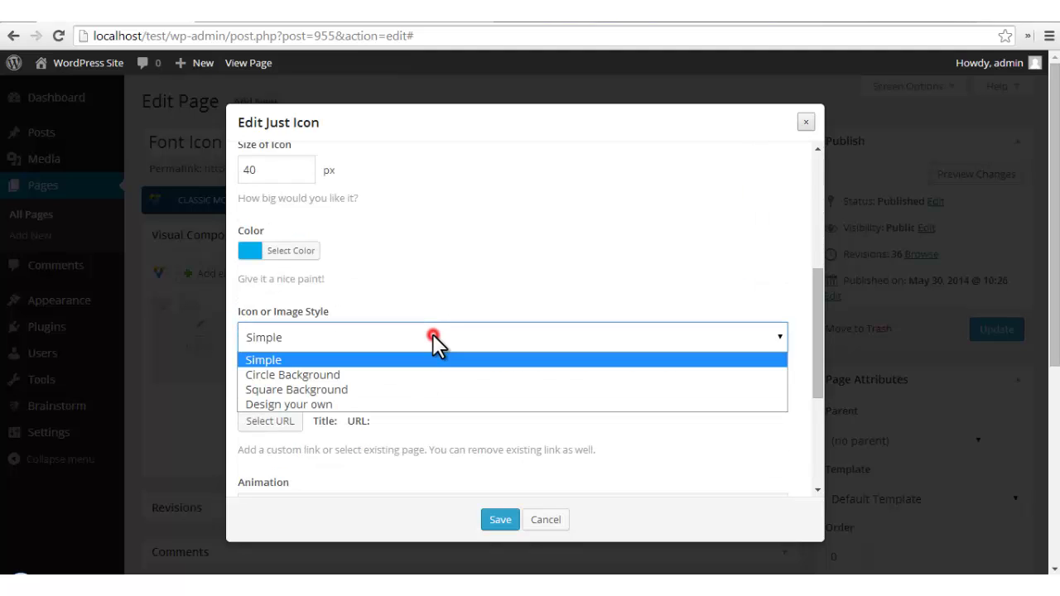
{"action": "left_click", "coordinate": [351, 377]}
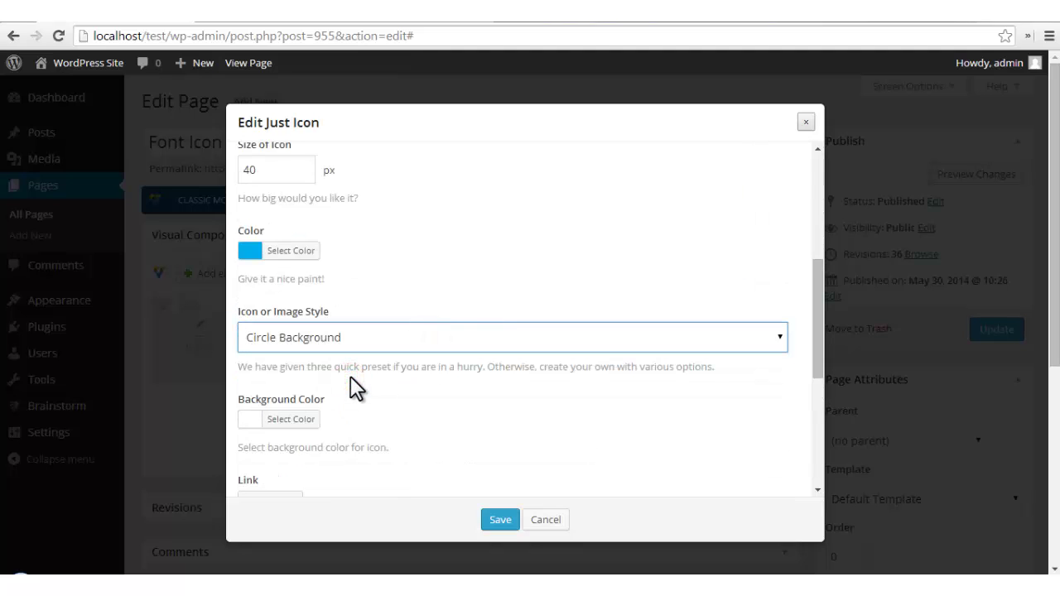
- Set the Twitter icon's background color to #00aced and save the Just Icon settings
{"action": "scroll", "coordinate": [350, 376], "scroll_direction": "down", "scroll_amount": 2}
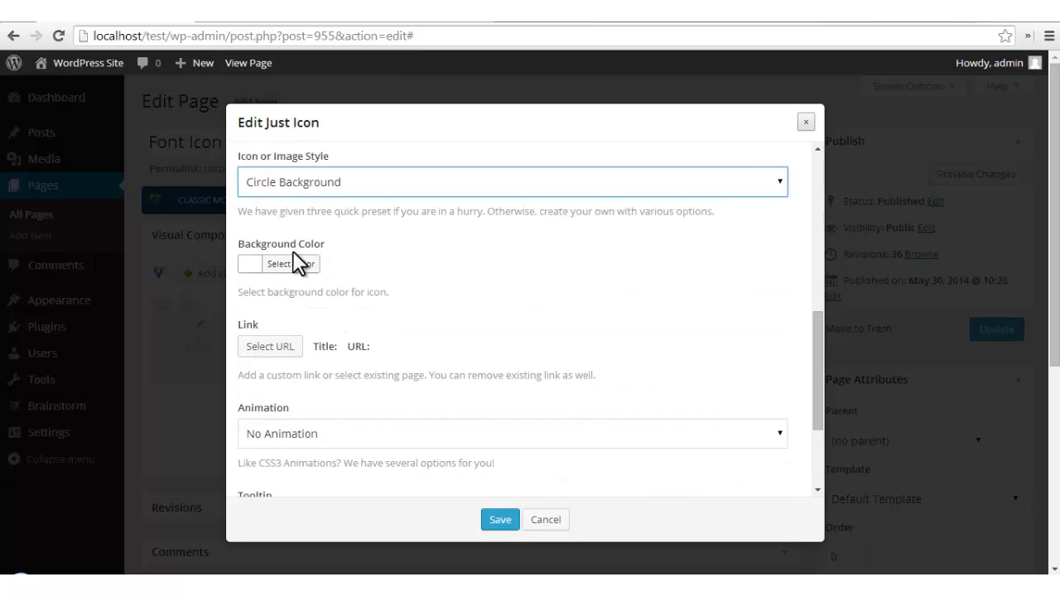
{"action": "left_click_drag", "start_coordinate": [328, 242], "coordinate": [247, 260]}
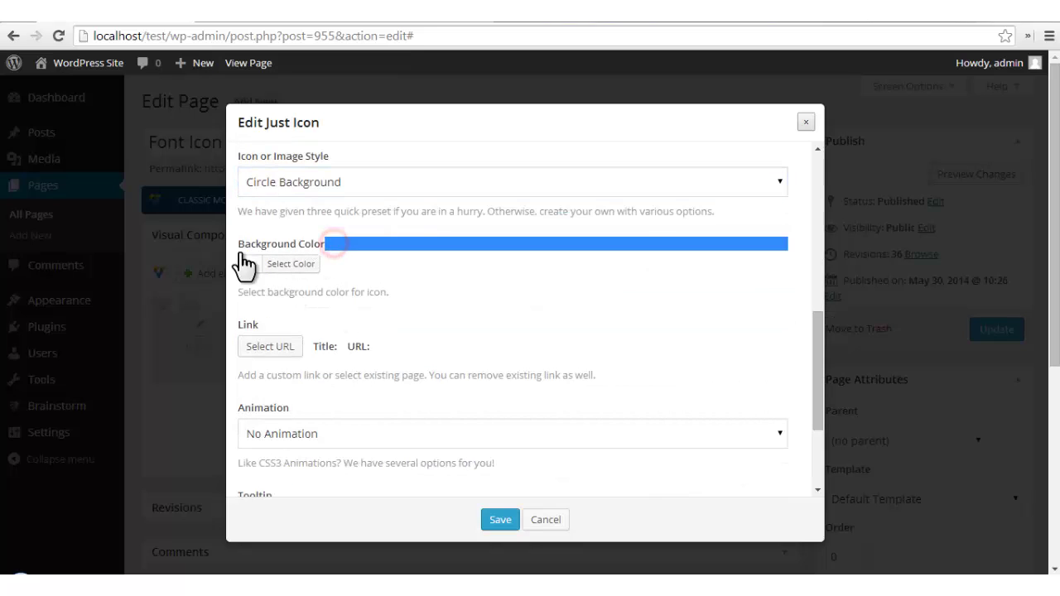
{"action": "left_click", "coordinate": [430, 297]}
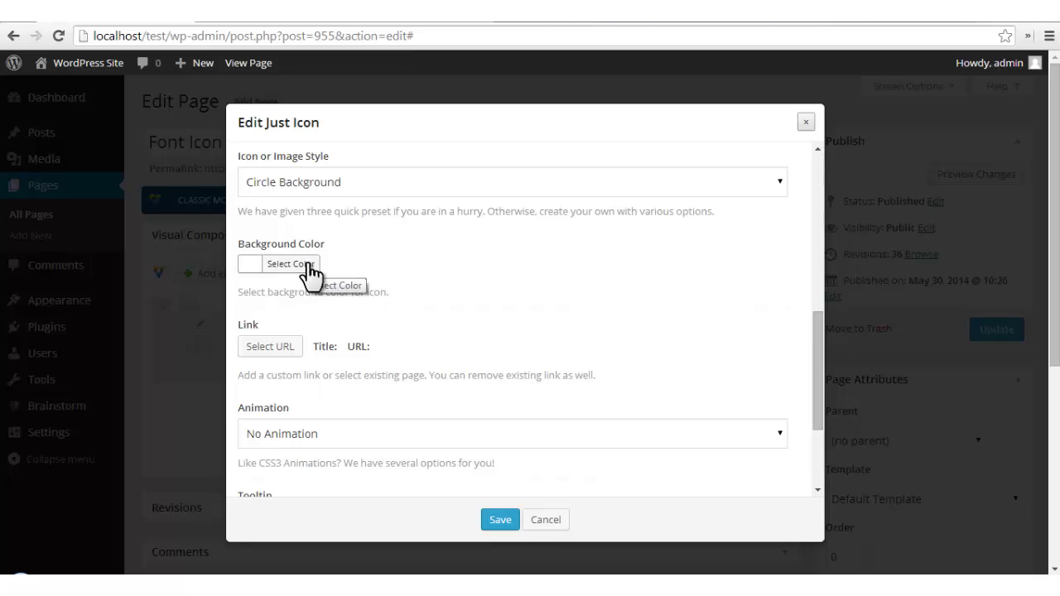
{"action": "scroll", "coordinate": [309, 274], "scroll_direction": "up", "scroll_amount": 1}
{"action": "left_click", "coordinate": [294, 342]}
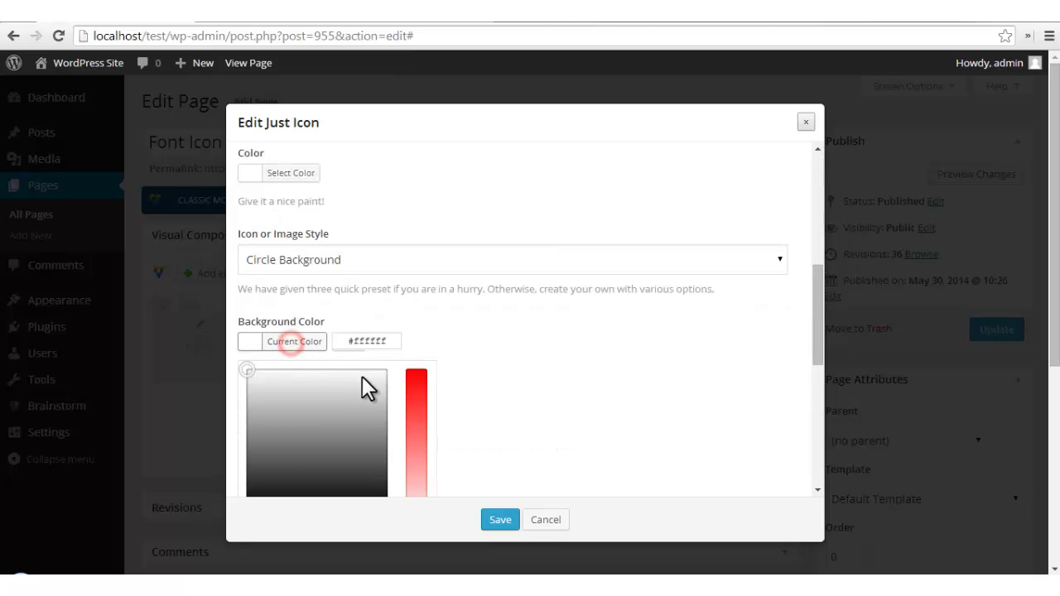
{"action": "left_click_drag", "start_coordinate": [387, 341], "coordinate": [362, 339]}
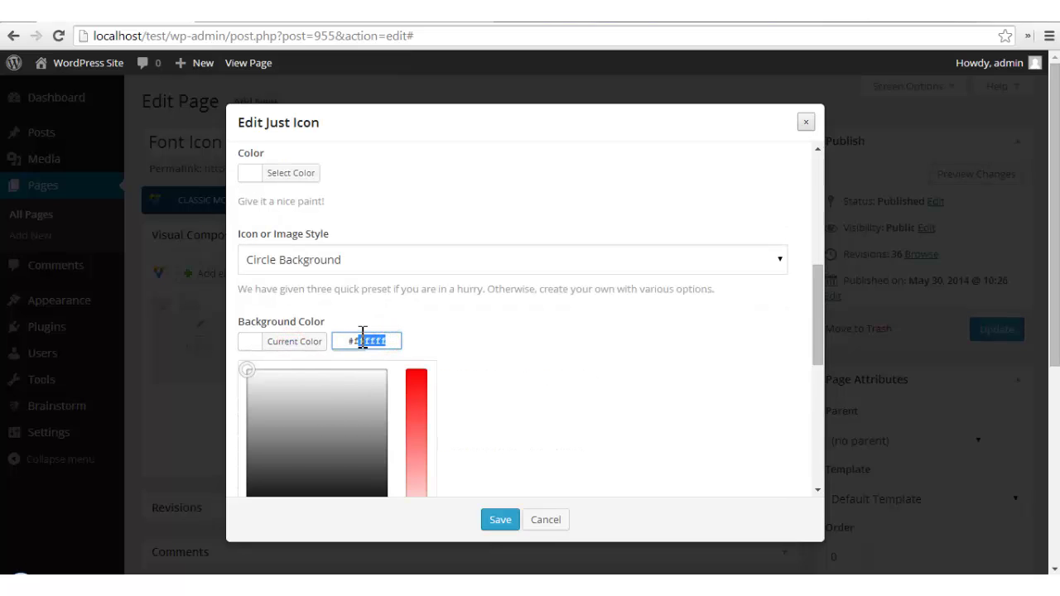
{"action": "key", "text": "BackSpace"}
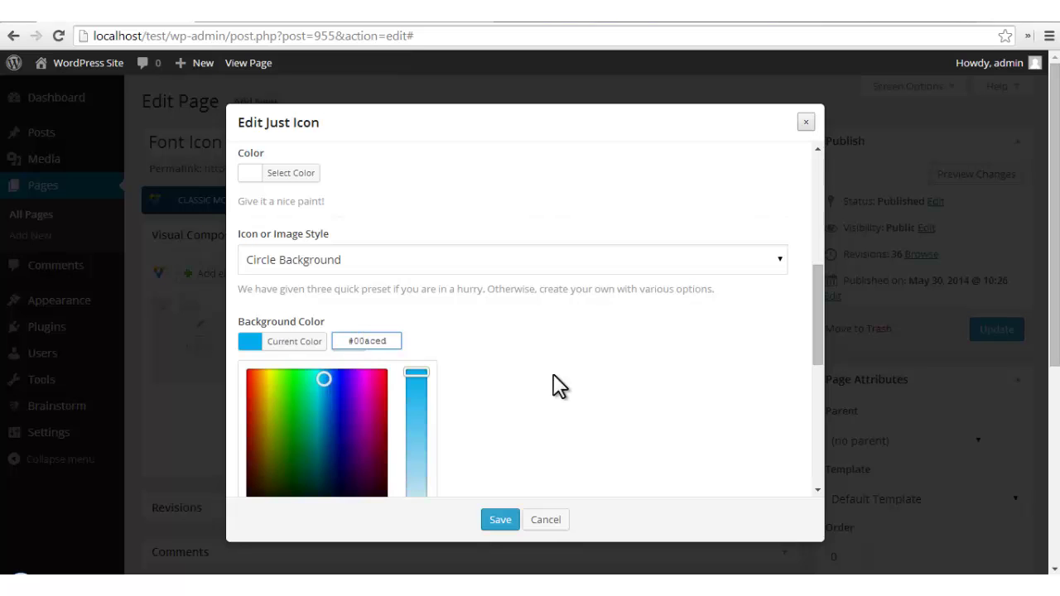
{"action": "left_click", "coordinate": [551, 392]}
{"action": "scroll", "coordinate": [469, 372], "scroll_direction": "down", "scroll_amount": 1}
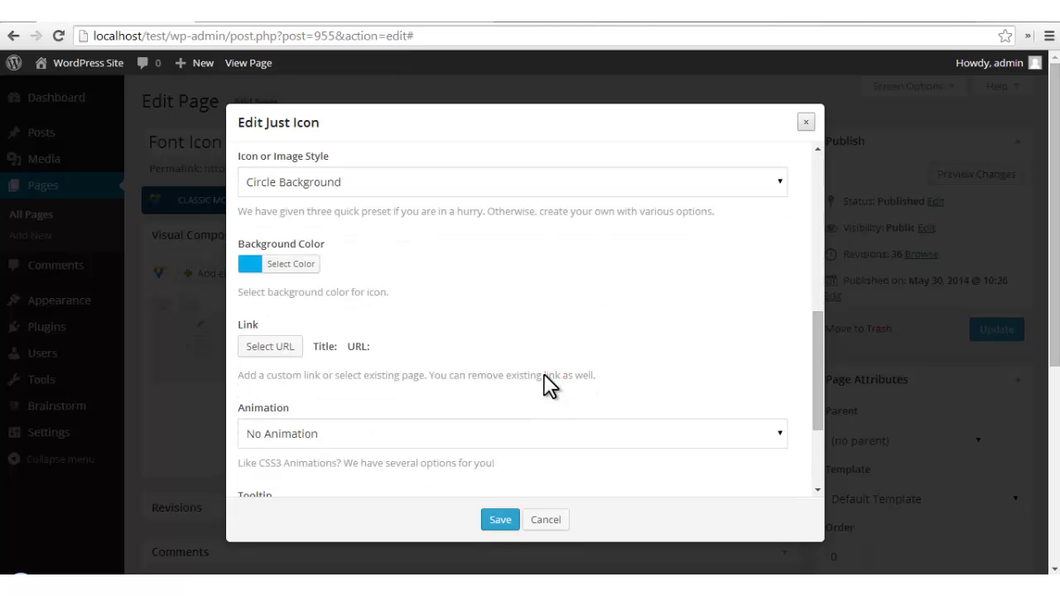
{"action": "left_click", "coordinate": [501, 520]}
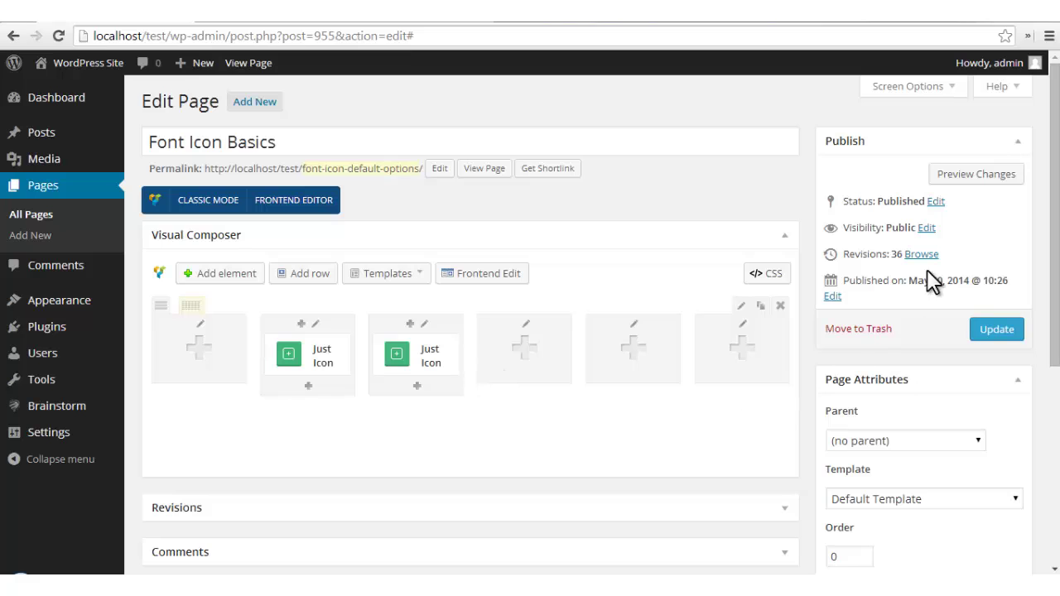
- Preview the page changes to check the Twitter icon beside the Facebook one, and return to the page editor
{"action": "left_click", "coordinate": [968, 175]}
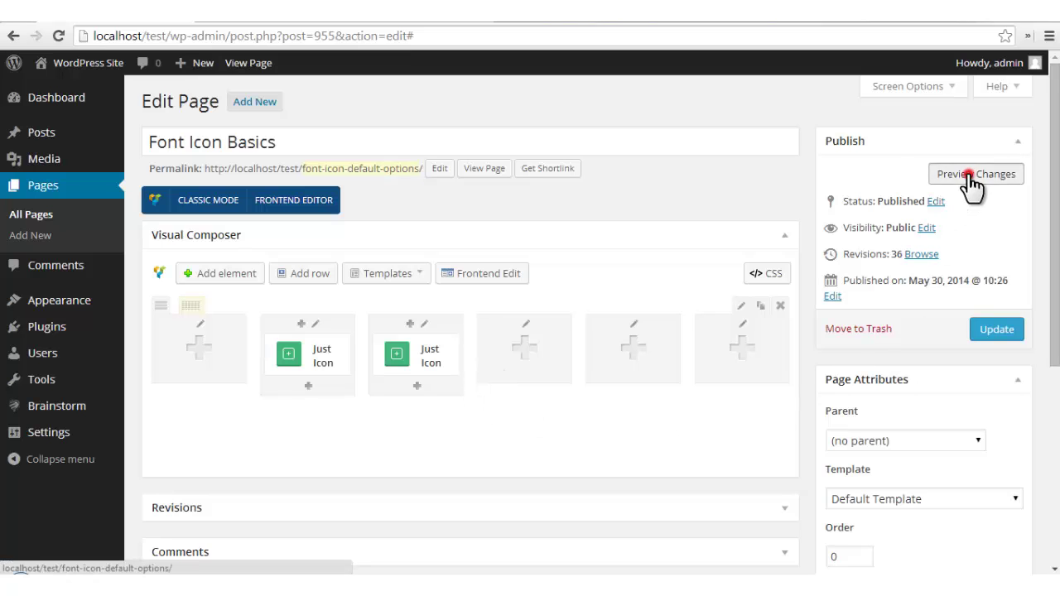
{"action": "left_click", "coordinate": [266, 20]}
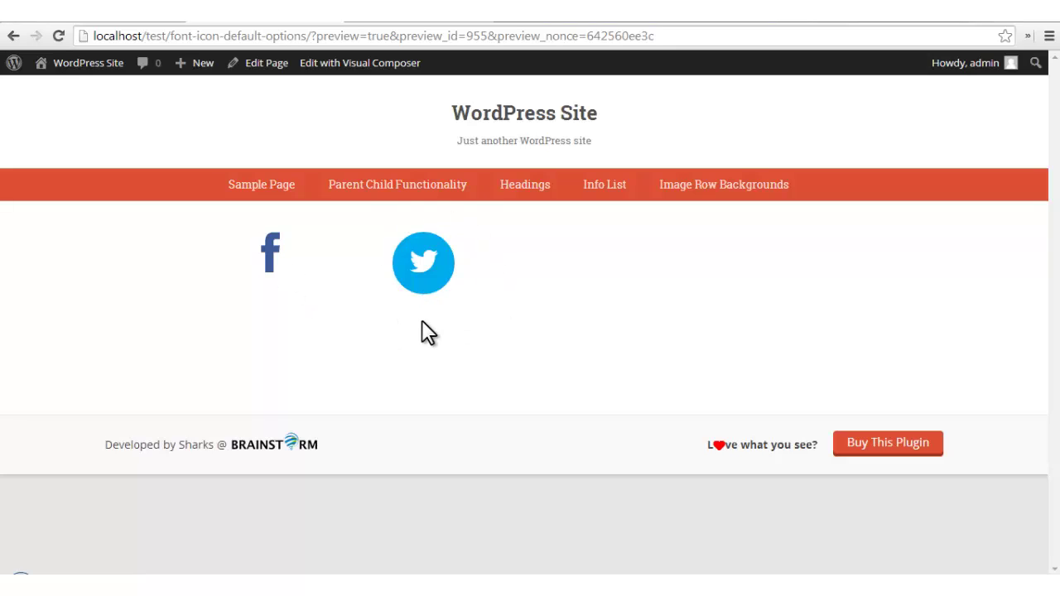
{"action": "left_click", "coordinate": [140, 24]}
- Place a copy of the Twitter Just Icon in the fourth column and open it for editing
{"action": "left_click_drag", "start_coordinate": [446, 360], "coordinate": [536, 350]}
{"action": "left_click", "coordinate": [535, 344]}
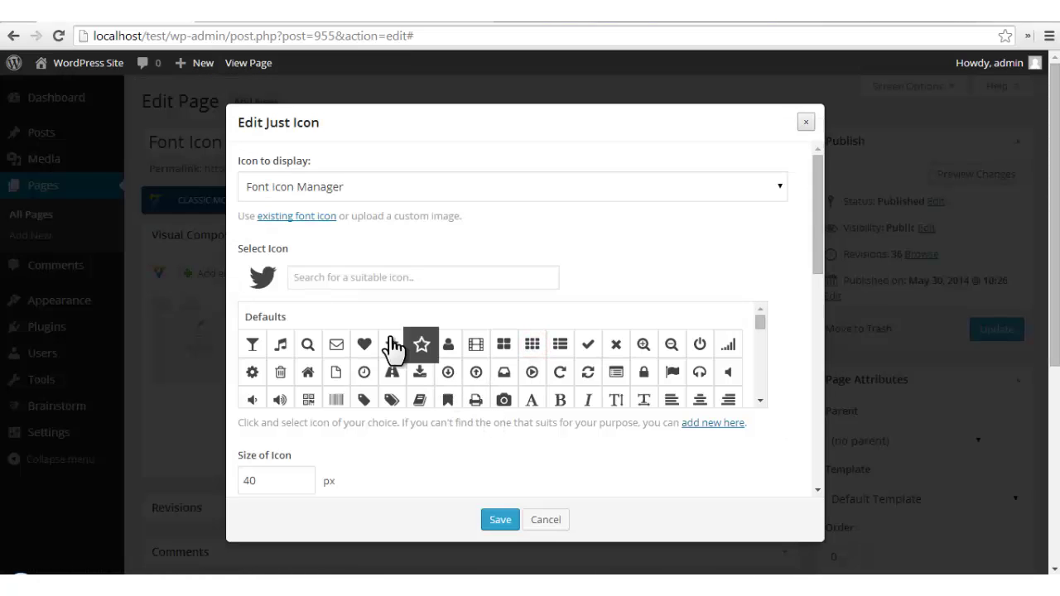
- Search the icon library for "goo" and select the Google Plus icon without the square frame
{"action": "type", "text": "goo"}
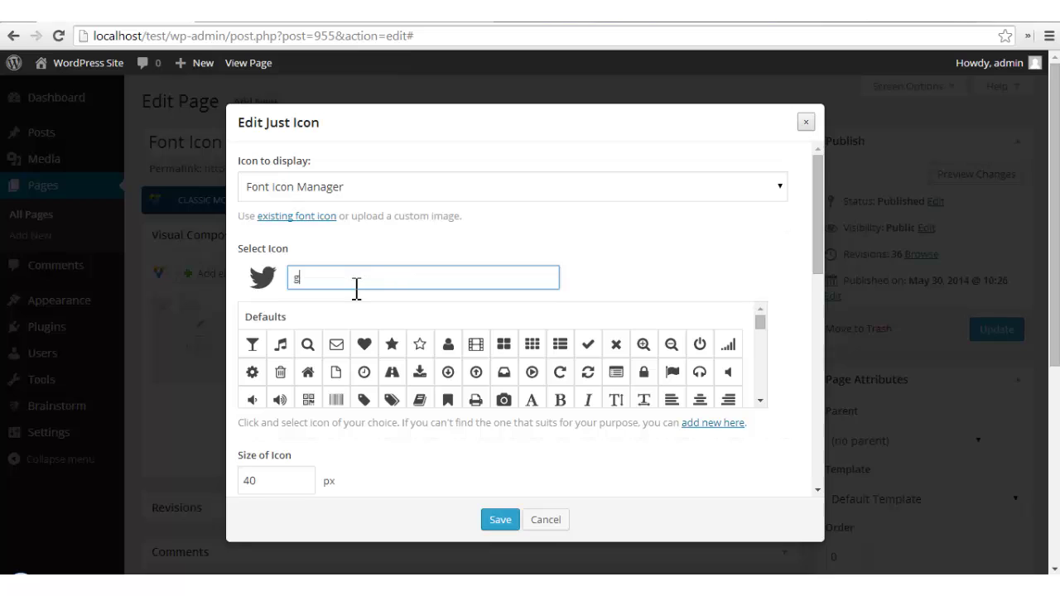
{"action": "left_click", "coordinate": [282, 348]}
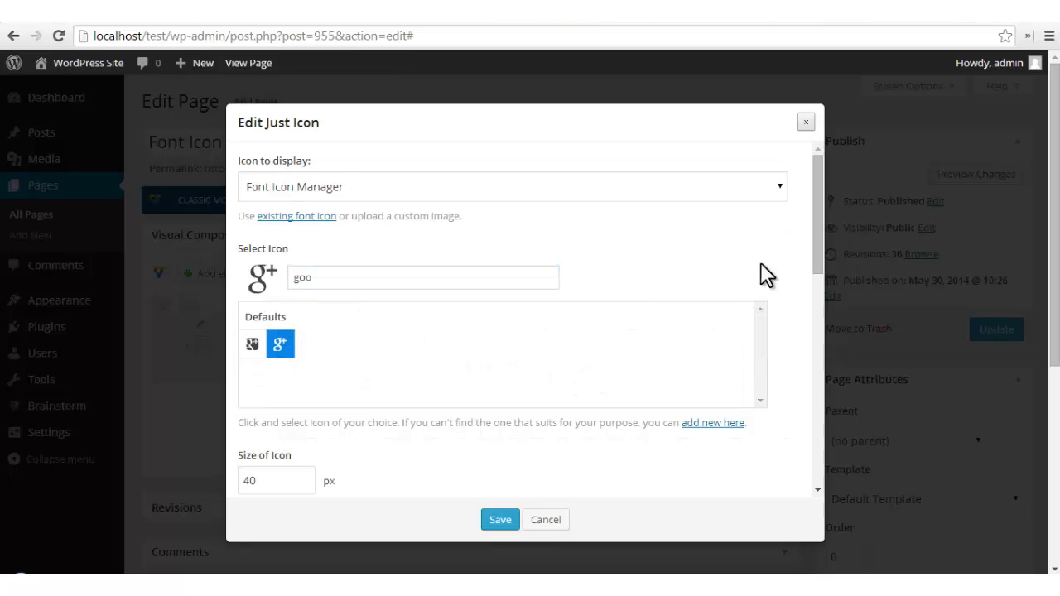
{"action": "scroll", "coordinate": [792, 289], "scroll_direction": "down", "scroll_amount": 1}
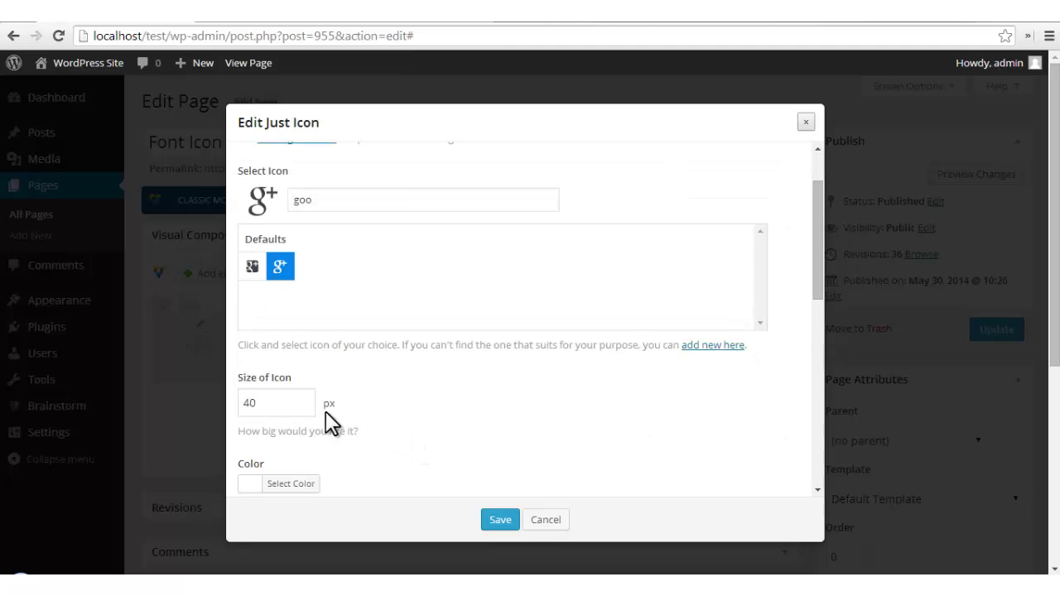
{"action": "double_click", "coordinate": [283, 405]}
{"action": "left_click", "coordinate": [379, 406]}
- Set the Google Plus icon's style to Square Background
{"action": "scroll", "coordinate": [489, 414], "scroll_direction": "down", "scroll_amount": 1}
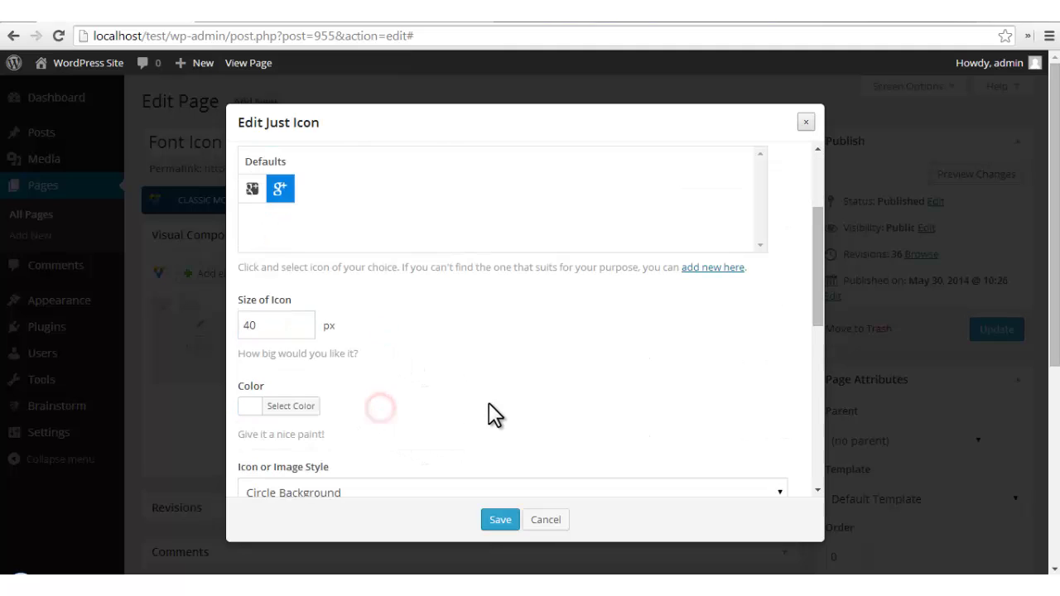
{"action": "left_click", "coordinate": [313, 416]}
{"action": "scroll", "coordinate": [544, 403], "scroll_direction": "down", "scroll_amount": 2}
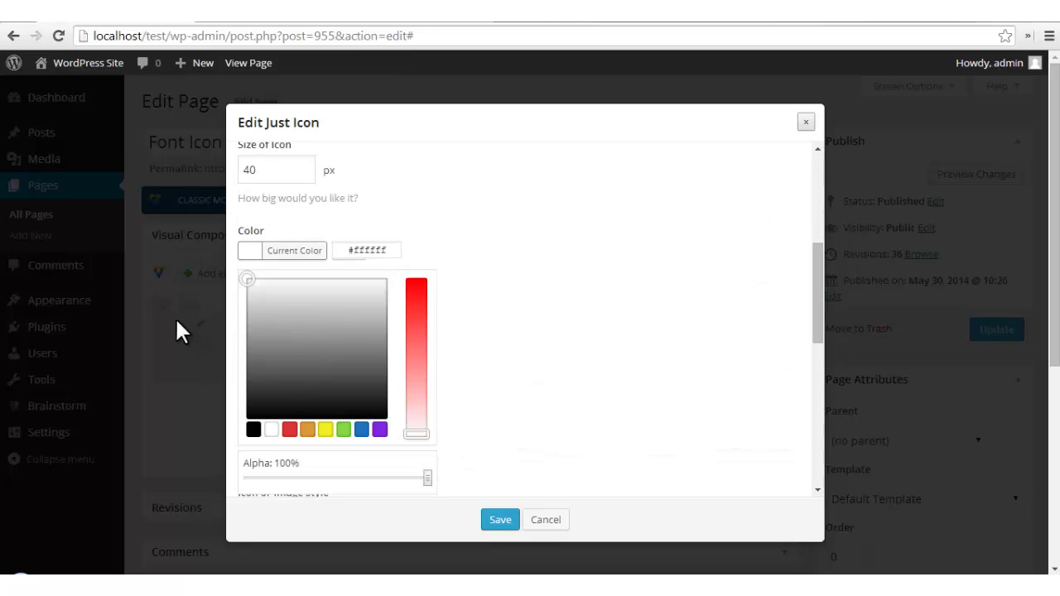
{"action": "left_click", "coordinate": [578, 314]}
{"action": "left_click", "coordinate": [445, 340]}
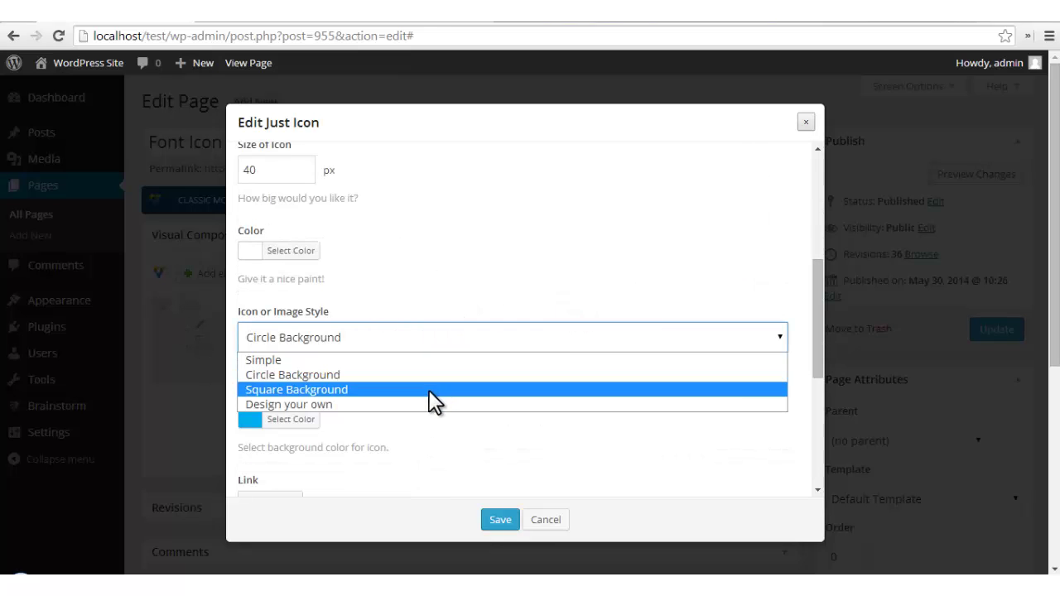
{"action": "left_click", "coordinate": [354, 388]}
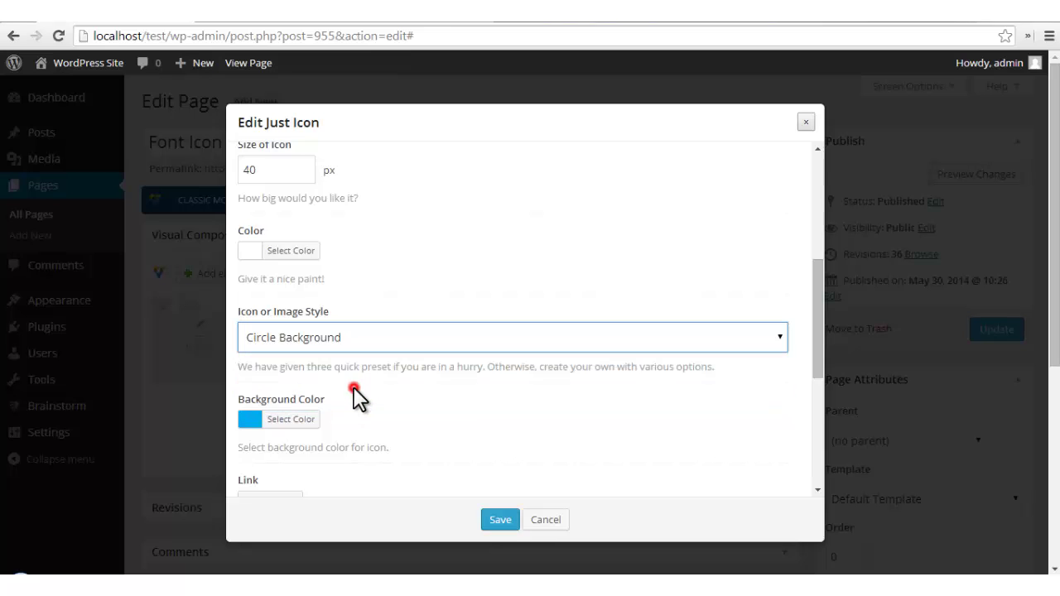
- Set the Google Plus icon's background color to #dd4b39
{"action": "scroll", "coordinate": [386, 357], "scroll_direction": "down", "scroll_amount": 2}
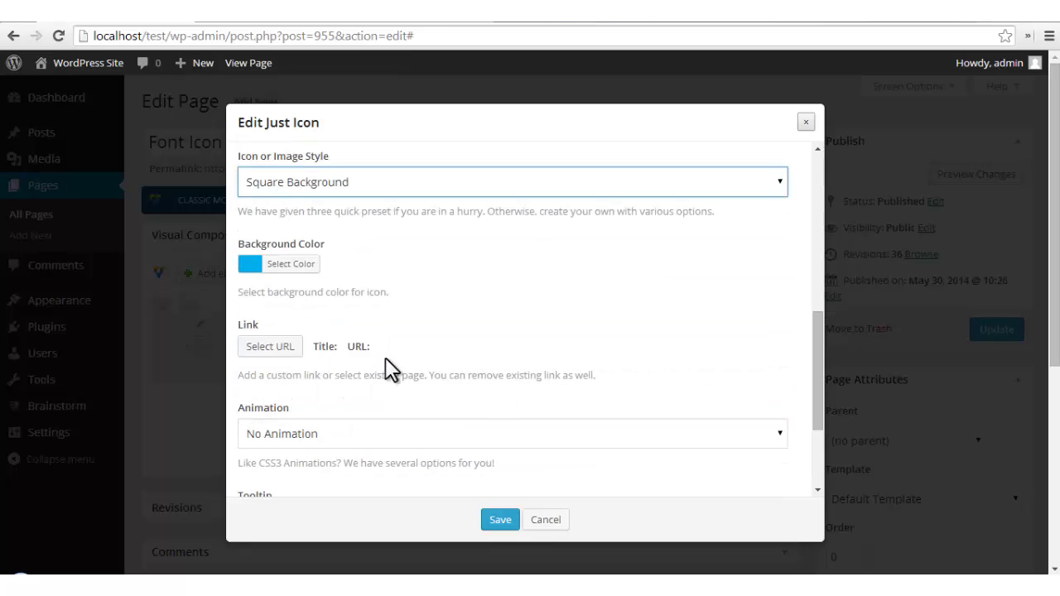
{"action": "left_click", "coordinate": [318, 265]}
{"action": "left_click_drag", "start_coordinate": [393, 264], "coordinate": [357, 261]}
{"action": "type", "text": "d"}
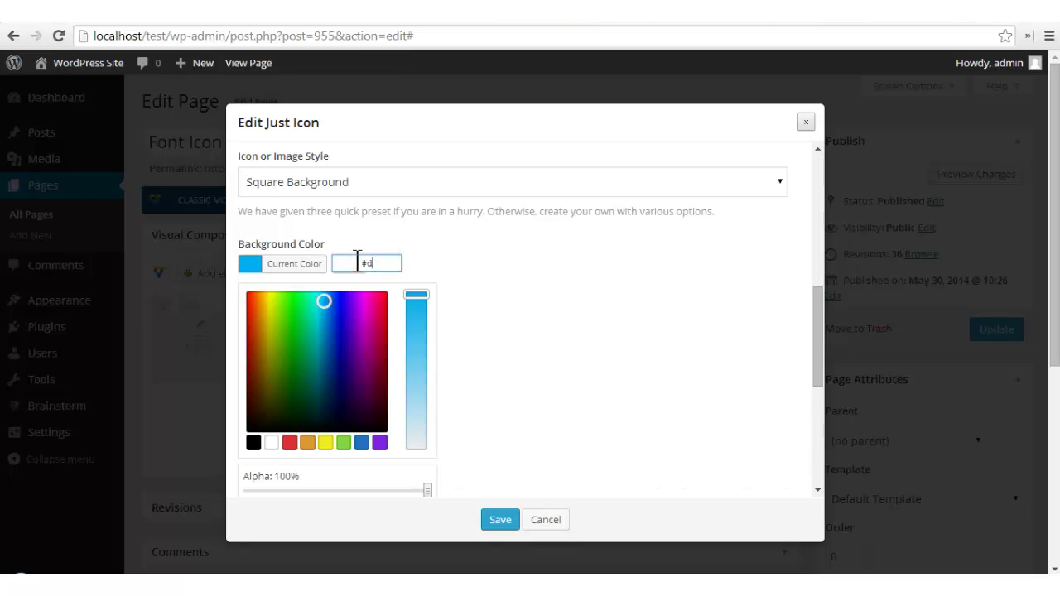
{"action": "type", "text": "d3b39"}
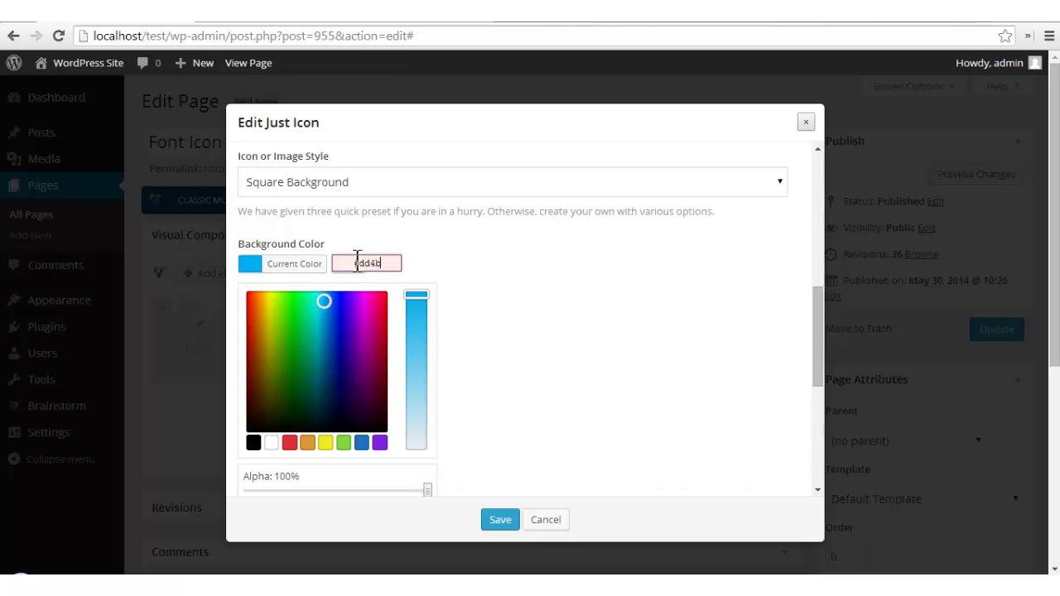
{"action": "left_click", "coordinate": [535, 318]}
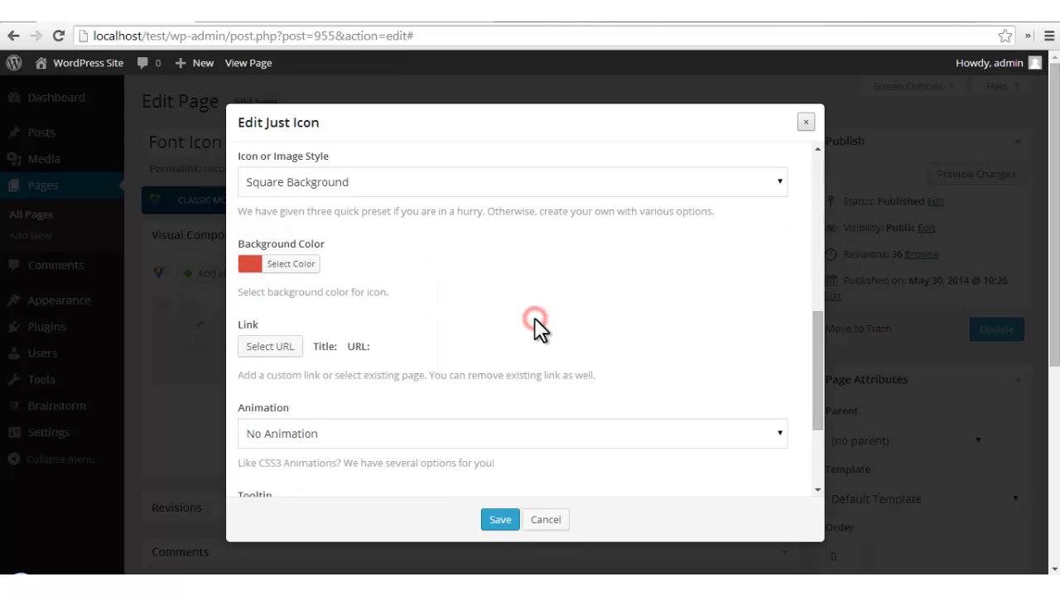
- Save the Google Plus icon's settings and preview the page changes before returning to the page editor
{"action": "left_click", "coordinate": [500, 521]}
{"action": "left_click", "coordinate": [965, 175]}
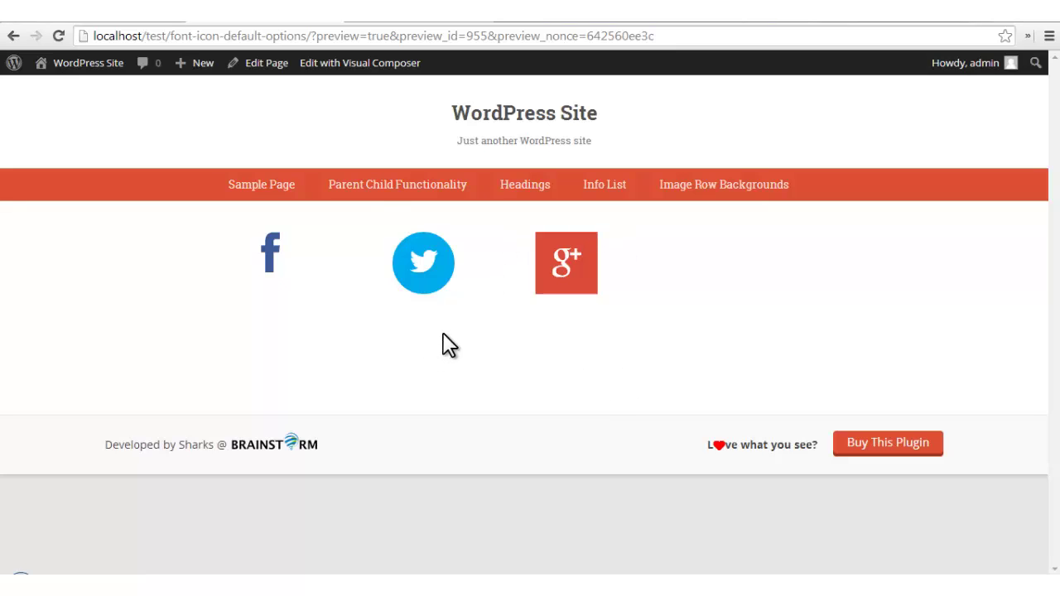
{"action": "left_click", "coordinate": [139, 18]}
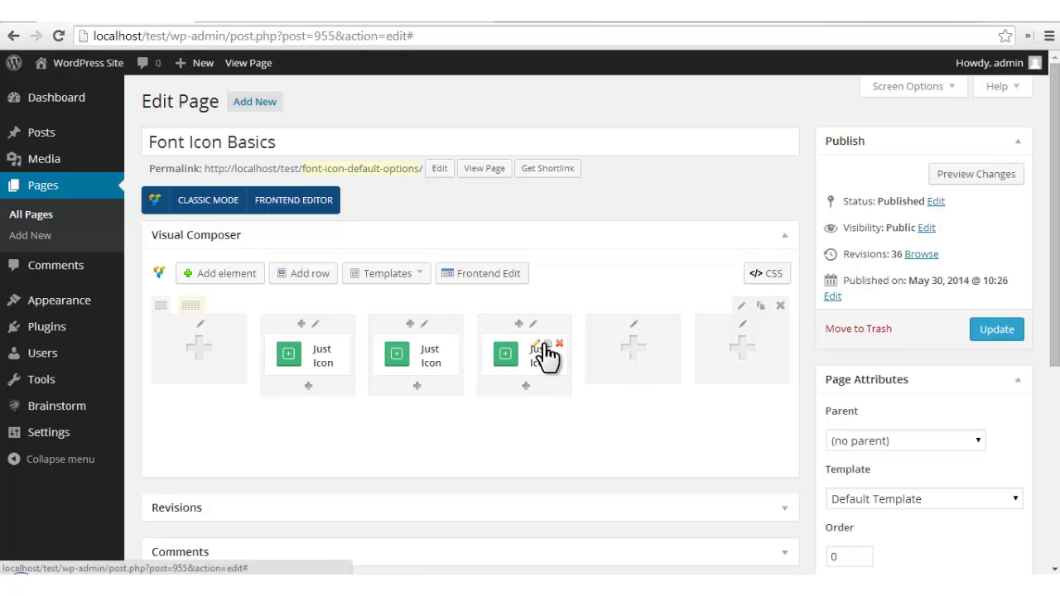
- Place a copy of the Google Plus Just Icon in the fifth column and open it for editing
{"action": "left_click", "coordinate": [544, 343]}
{"action": "left_click_drag", "start_coordinate": [535, 405], "coordinate": [644, 360]}
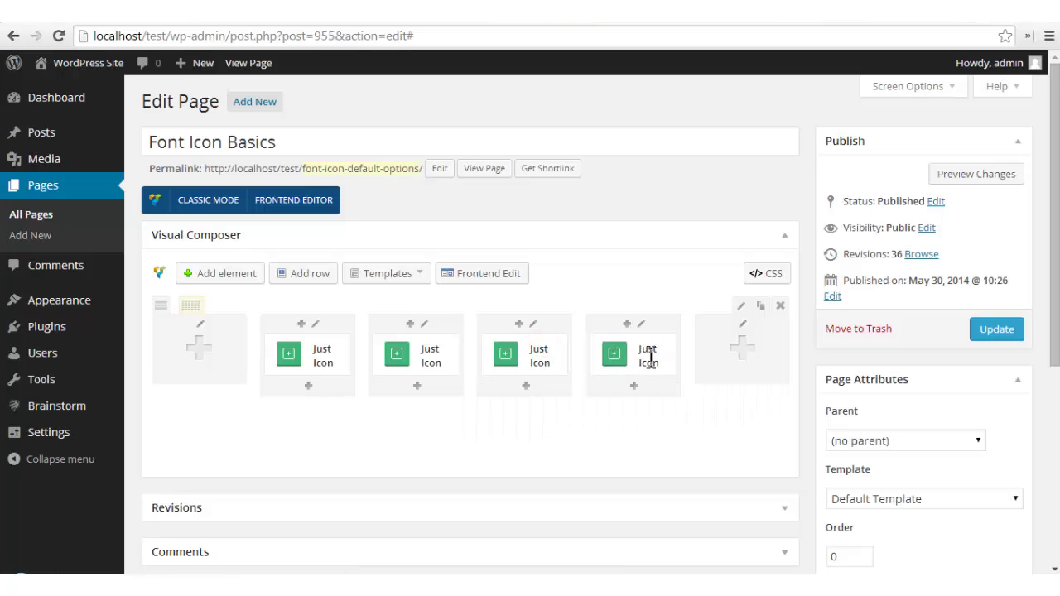
{"action": "left_click", "coordinate": [647, 345]}
- Search the icon library for "link" and select the LinkedIn icon without the square frame
{"action": "left_click", "coordinate": [393, 286]}
{"action": "type", "text": "link"}
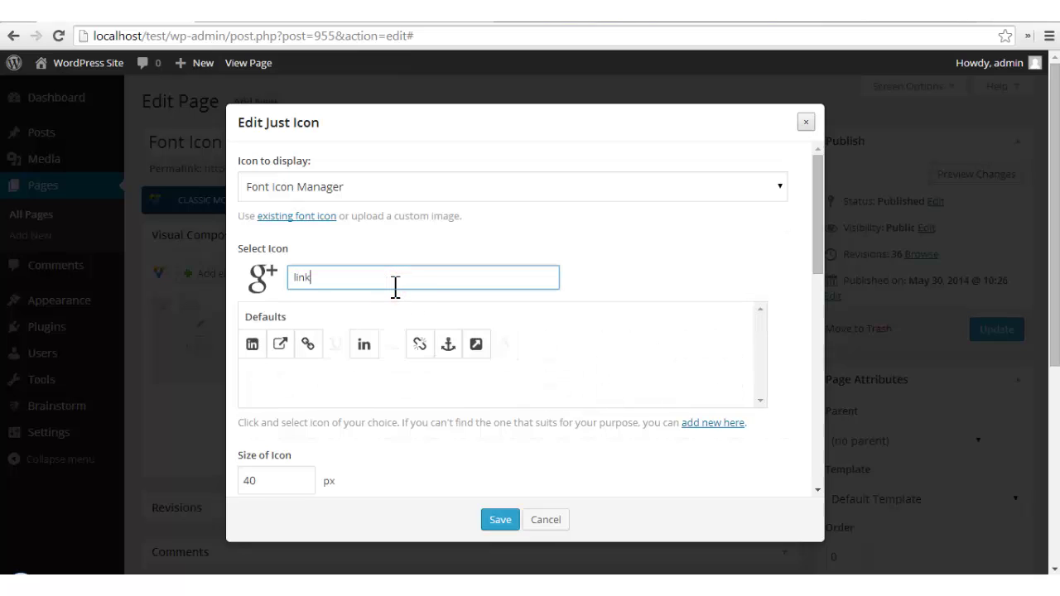
{"action": "left_click", "coordinate": [337, 351]}
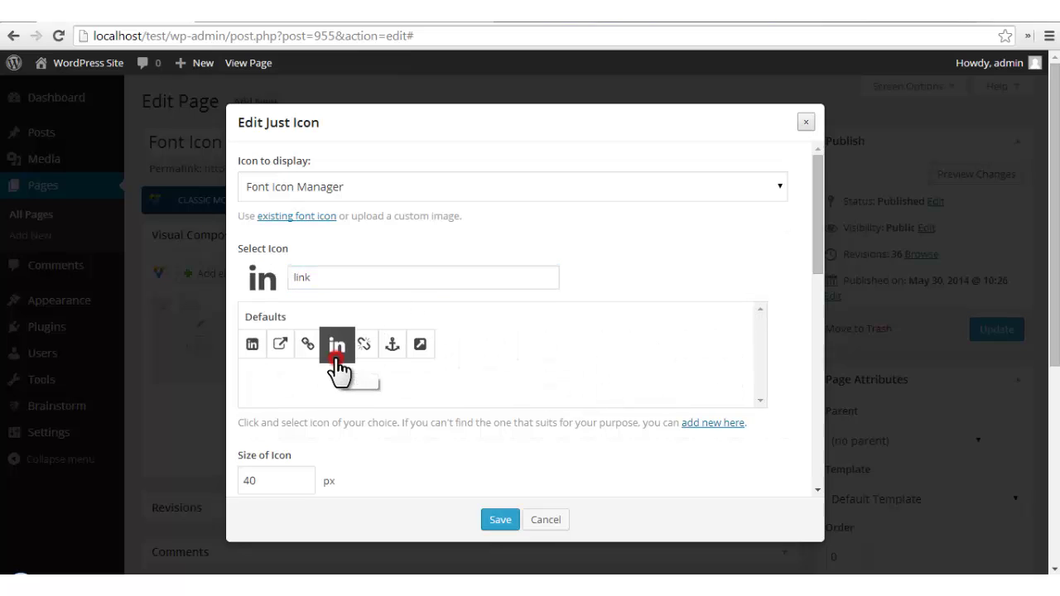
- Set the LinkedIn icon's size to 60 px and its color to #007bb6
{"action": "scroll", "coordinate": [435, 475], "scroll_direction": "down", "scroll_amount": 1}
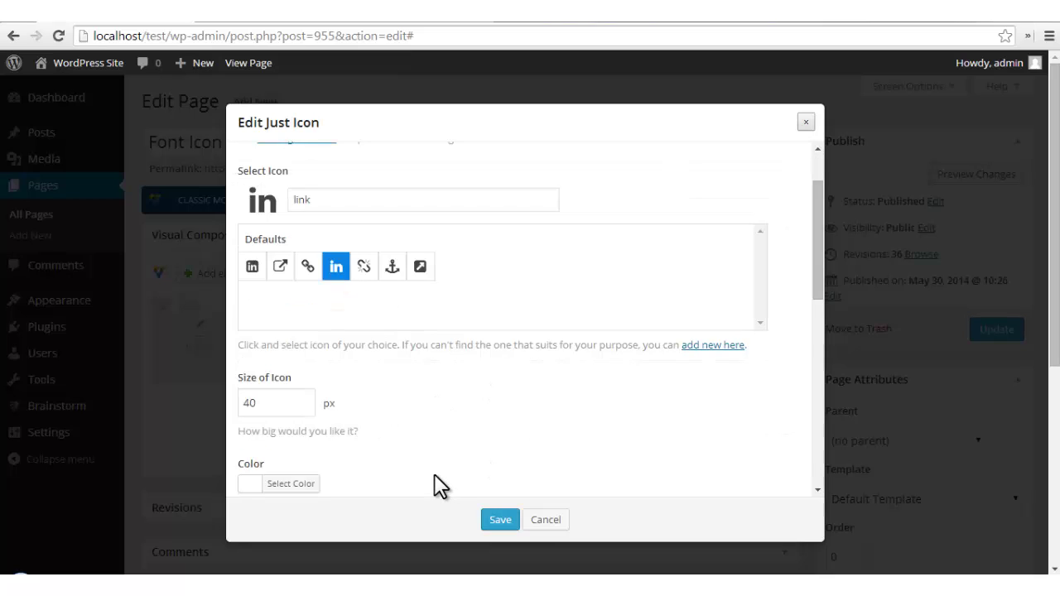
{"action": "left_click_drag", "start_coordinate": [274, 403], "coordinate": [238, 402]}
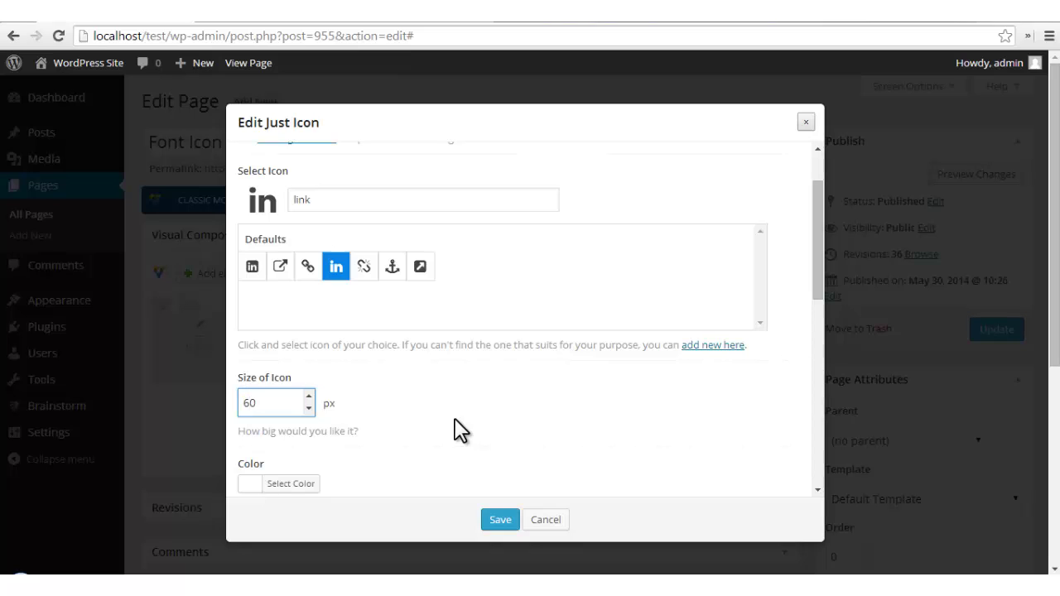
{"action": "scroll", "coordinate": [461, 417], "scroll_direction": "down", "scroll_amount": 1}
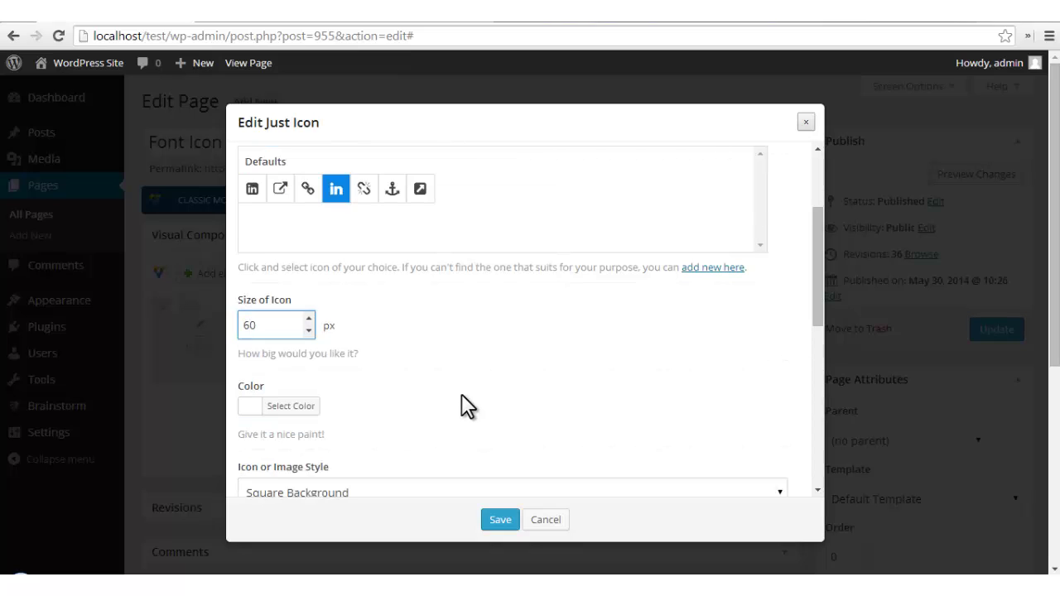
{"action": "scroll", "coordinate": [461, 406], "scroll_direction": "down", "scroll_amount": 2}
{"action": "left_click", "coordinate": [286, 254]}
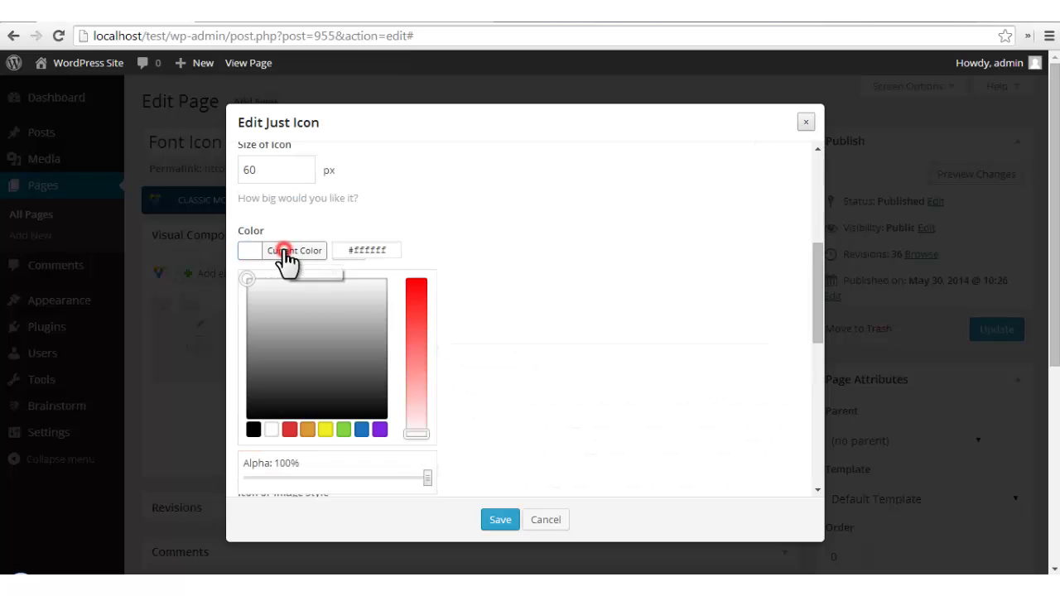
{"action": "left_click_drag", "start_coordinate": [391, 251], "coordinate": [359, 258]}
{"action": "type", "text": "007"}
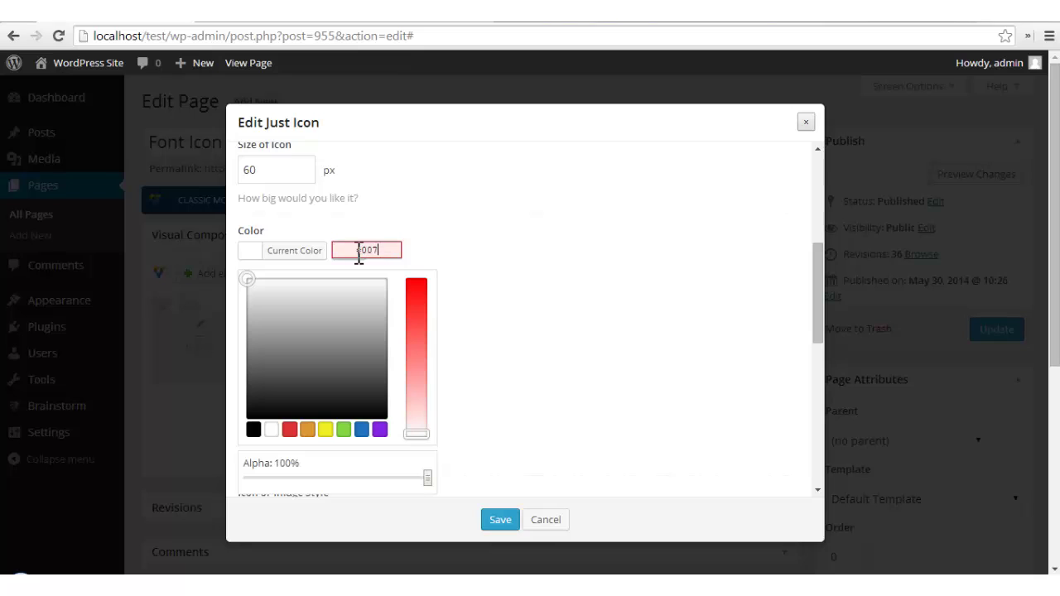
{"action": "type", "text": "bb6"}
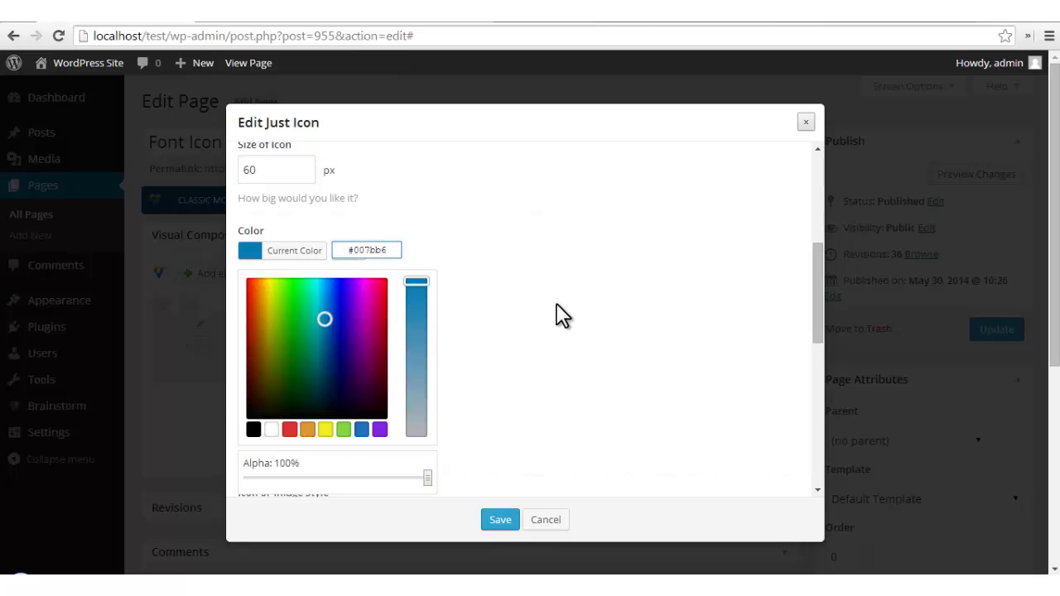
{"action": "left_click", "coordinate": [556, 305]}
- Set the LinkedIn icon's style to Design your own and its border style to Solid
{"action": "left_click", "coordinate": [461, 336]}
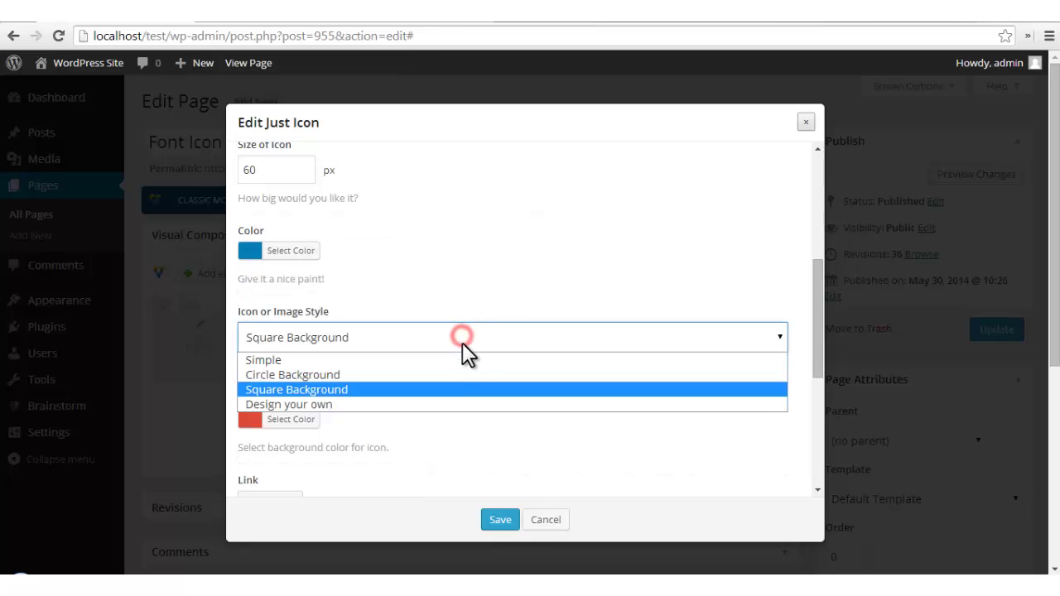
{"action": "left_click", "coordinate": [338, 404]}
{"action": "scroll", "coordinate": [428, 278], "scroll_direction": "down", "scroll_amount": 1}
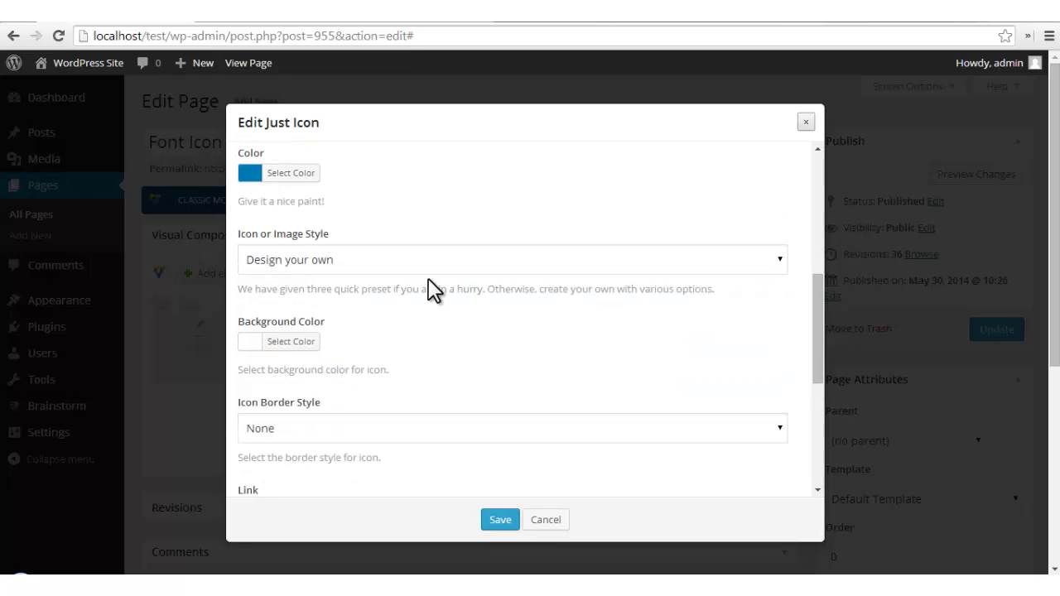
{"action": "scroll", "coordinate": [356, 357], "scroll_direction": "down", "scroll_amount": 1}
{"action": "left_click", "coordinate": [377, 341]}
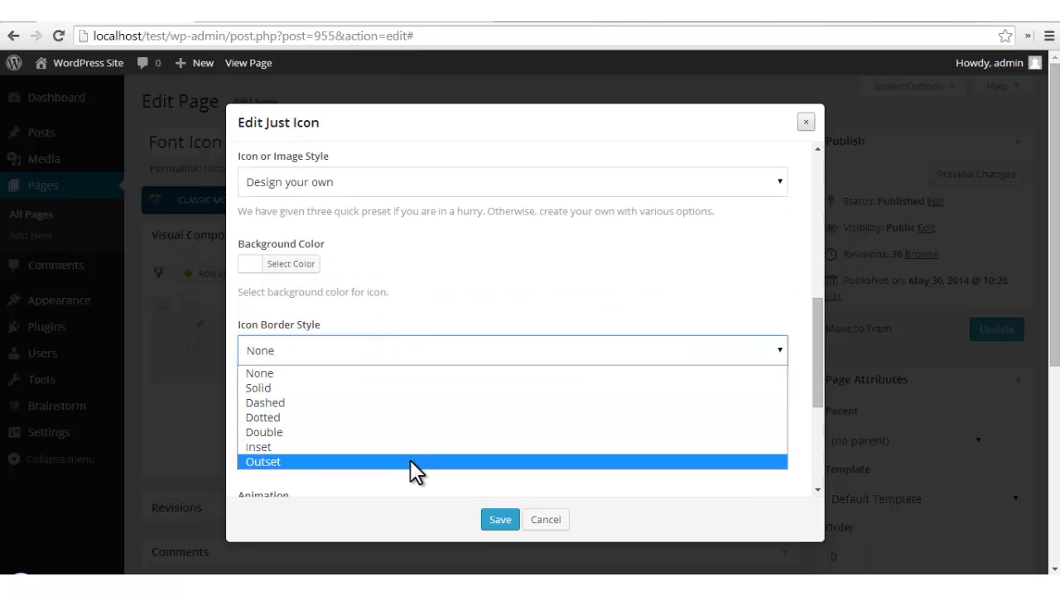
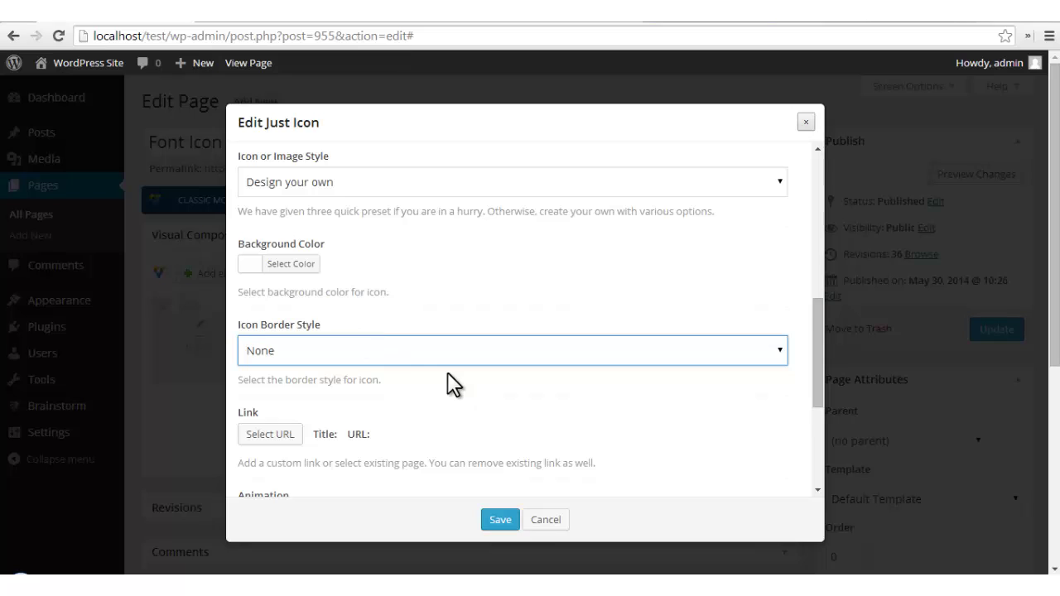
{"action": "scroll", "coordinate": [450, 382], "scroll_direction": "down", "scroll_amount": 1}
{"action": "left_click", "coordinate": [459, 276]}
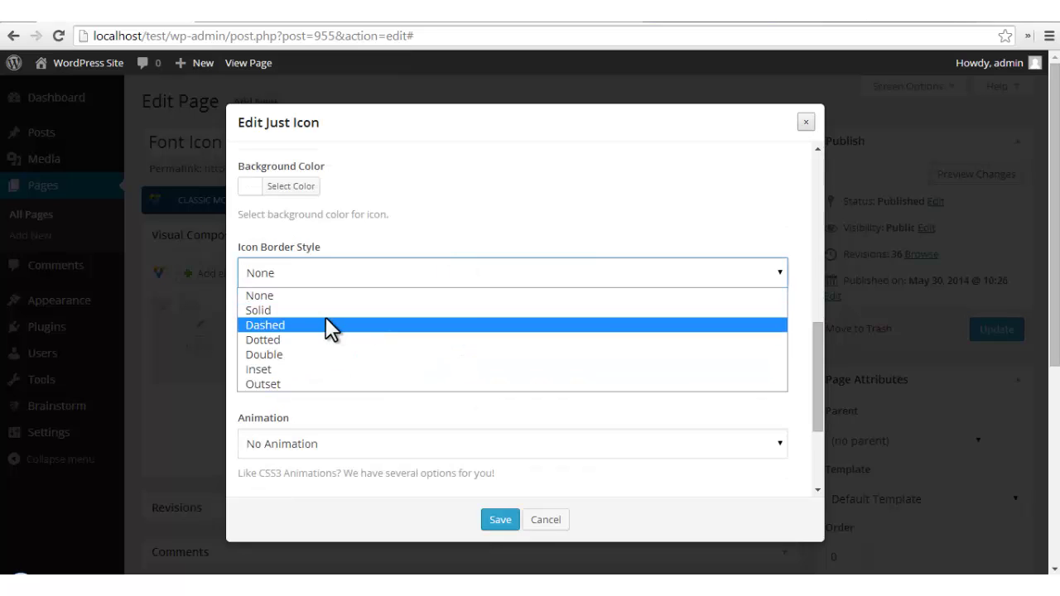
{"action": "left_click", "coordinate": [269, 310]}
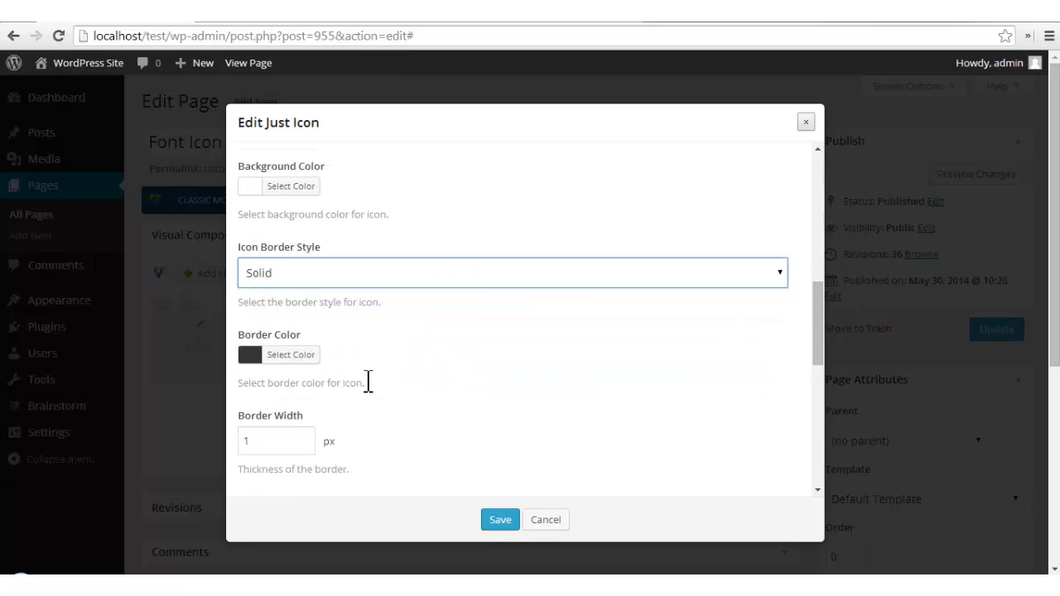
- Cut the hex digits 007bb6 from the LinkedIn icon's color value and close the color picker
{"action": "scroll", "coordinate": [348, 215], "scroll_direction": "up", "scroll_amount": 2}
{"action": "left_click", "coordinate": [305, 173]}
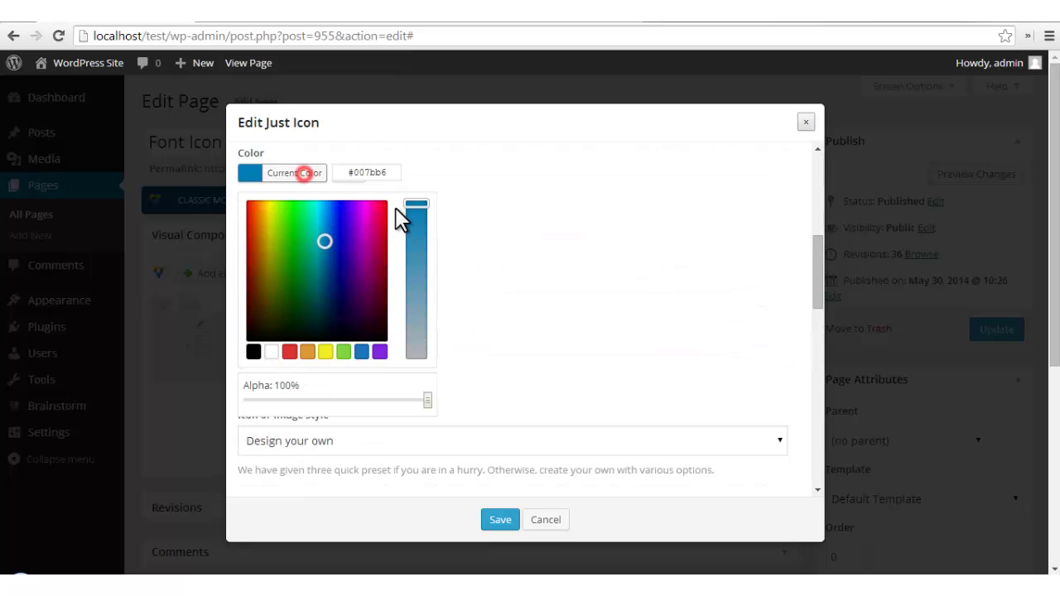
{"action": "left_click_drag", "start_coordinate": [396, 172], "coordinate": [356, 173]}
{"action": "right_click", "coordinate": [357, 177]}
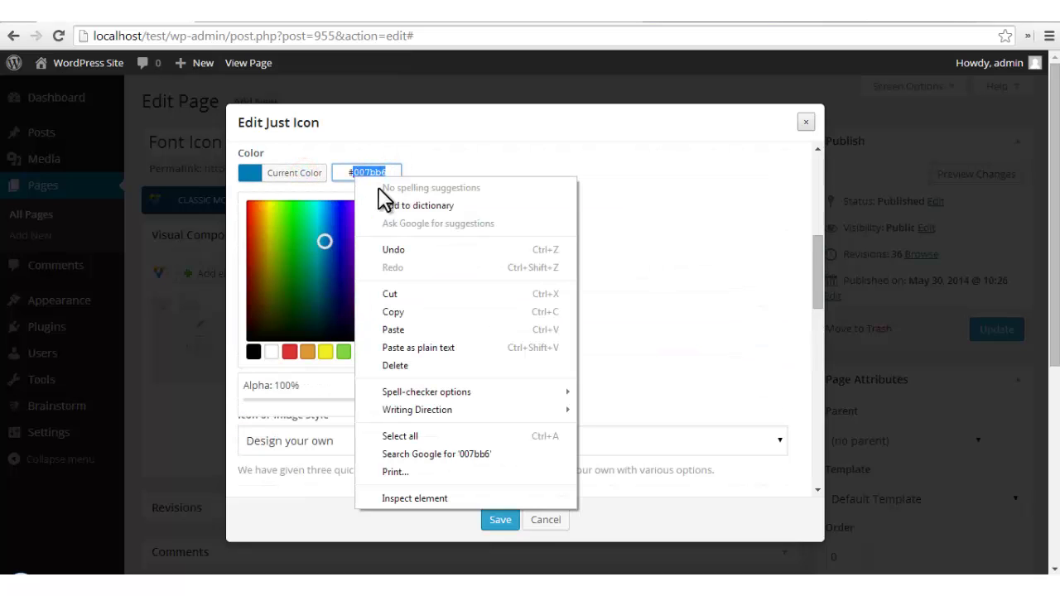
{"action": "left_click", "coordinate": [414, 297]}
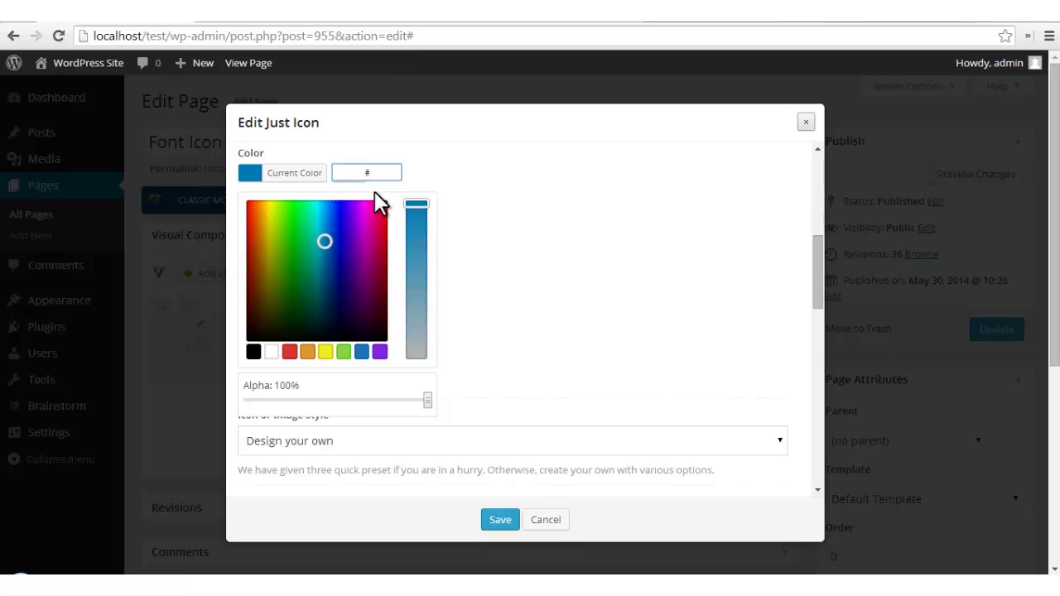
{"action": "left_click", "coordinate": [539, 223]}
- Paste 007bb6 as the LinkedIn icon's border color
{"action": "scroll", "coordinate": [522, 274], "scroll_direction": "down", "scroll_amount": 2}
{"action": "scroll", "coordinate": [439, 322], "scroll_direction": "up", "scroll_amount": 1}
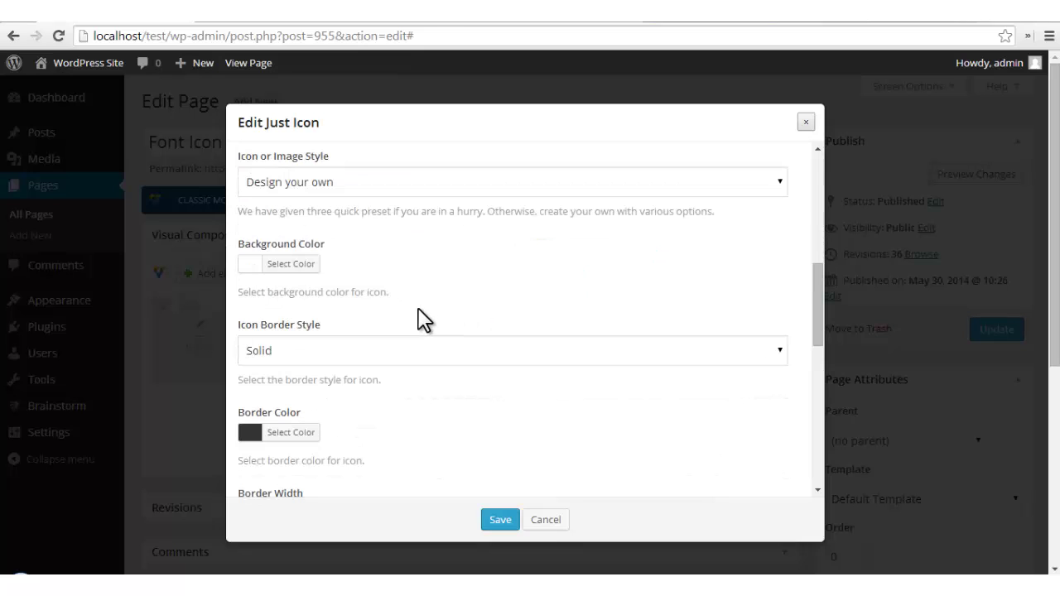
{"action": "left_click", "coordinate": [292, 432]}
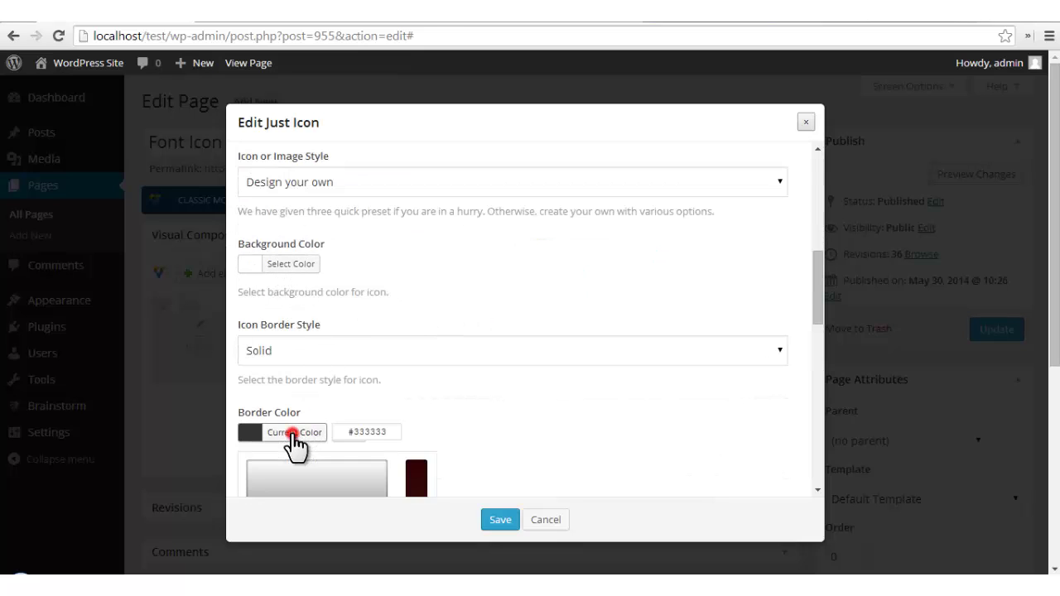
{"action": "left_click", "coordinate": [386, 430]}
{"action": "double_click", "coordinate": [386, 431]}
{"action": "key", "text": "ctrl+v"}
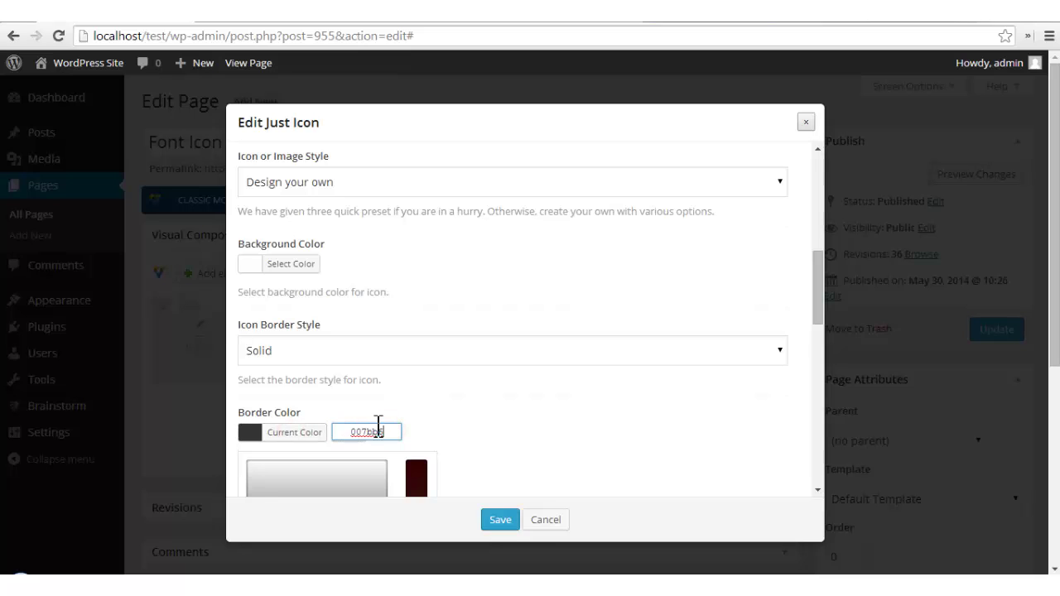
{"action": "left_click", "coordinate": [478, 433]}
{"action": "scroll", "coordinate": [472, 427], "scroll_direction": "down", "scroll_amount": 3}
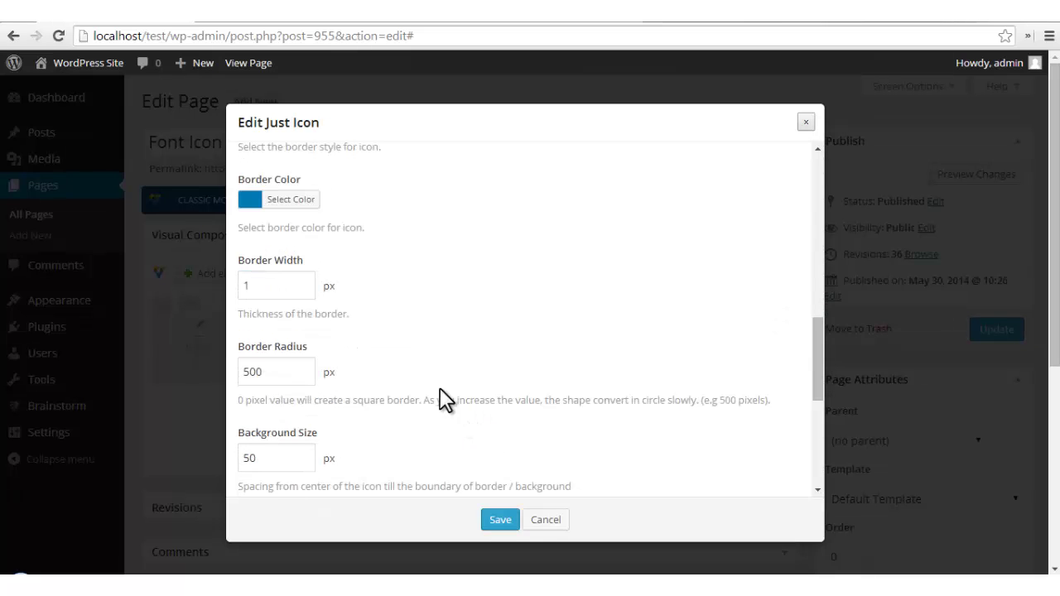
- Set the LinkedIn icon's border width to 2 px and its border radius to 0 px
{"action": "double_click", "coordinate": [268, 285]}
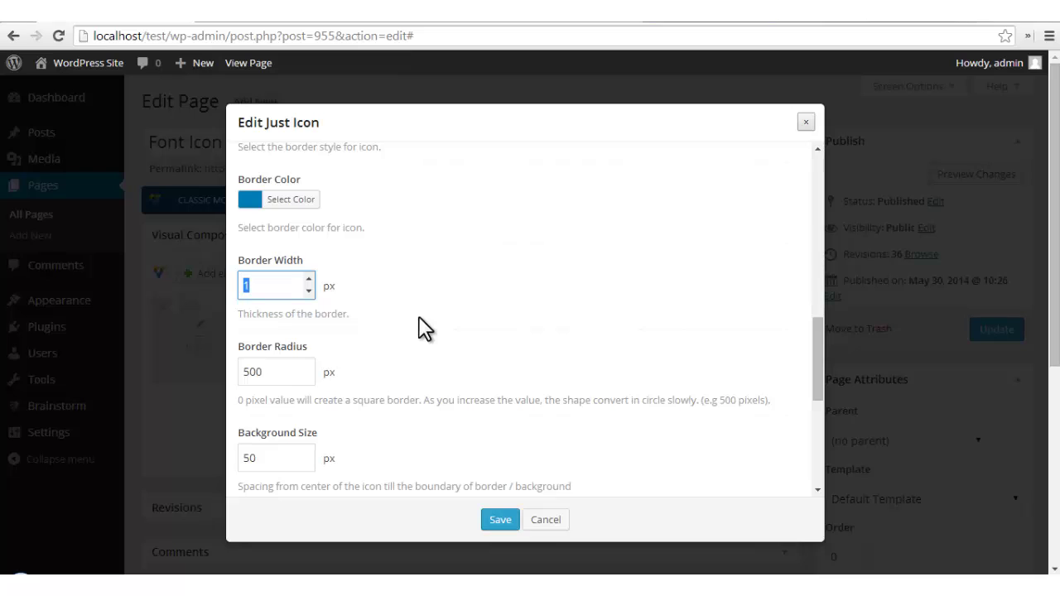
{"action": "left_click", "coordinate": [449, 326]}
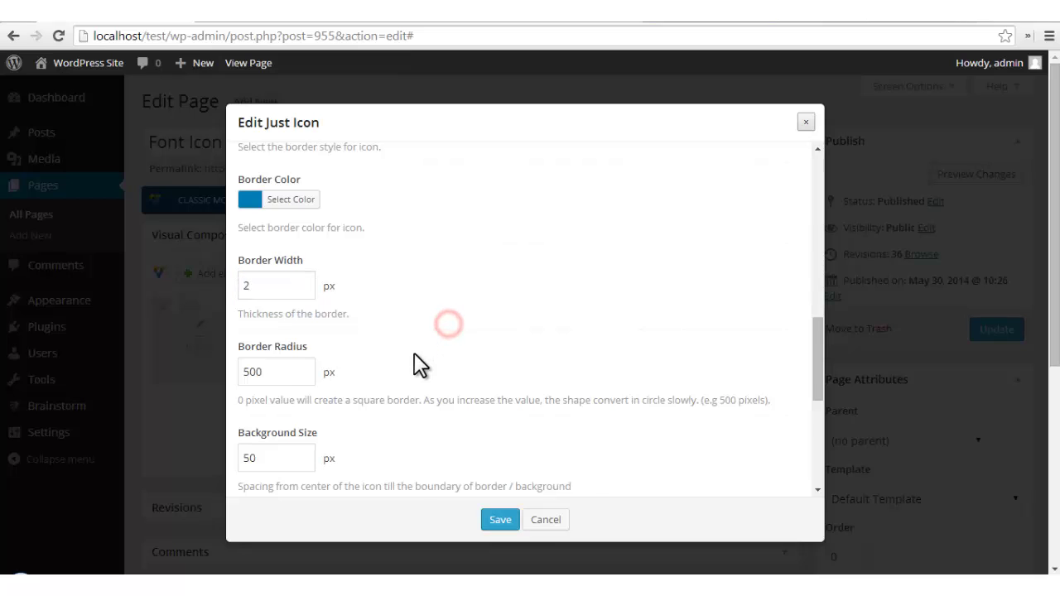
{"action": "scroll", "coordinate": [415, 353], "scroll_direction": "down", "scroll_amount": 1}
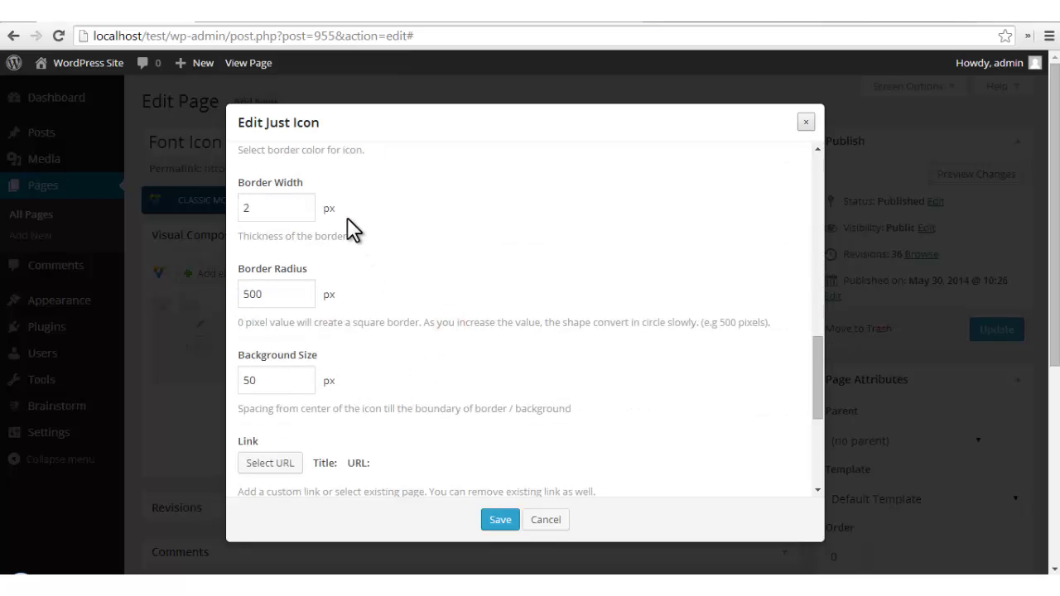
{"action": "double_click", "coordinate": [280, 296]}
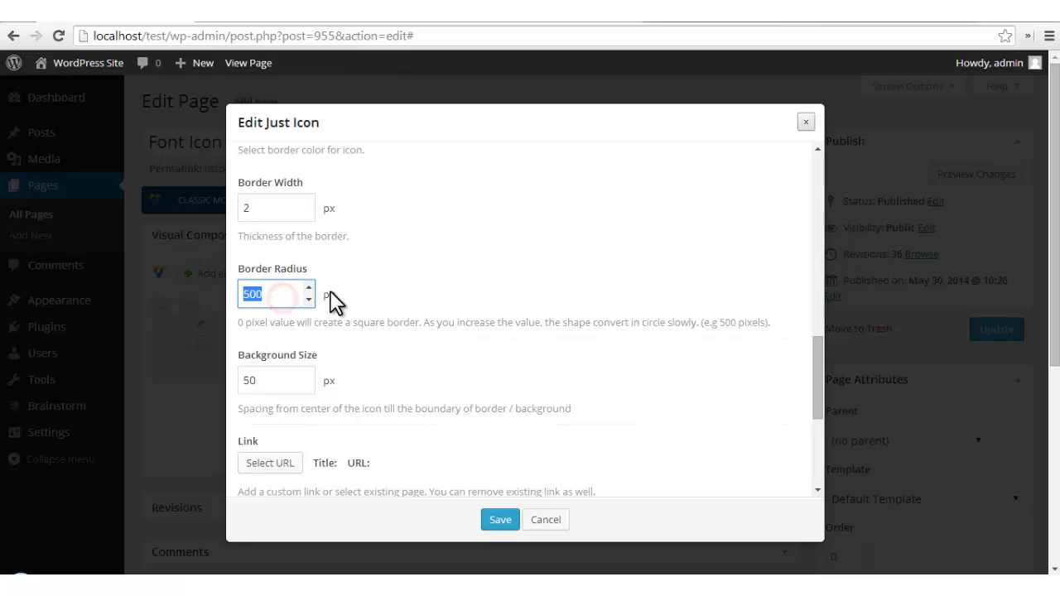
{"action": "type", "text": "0"}
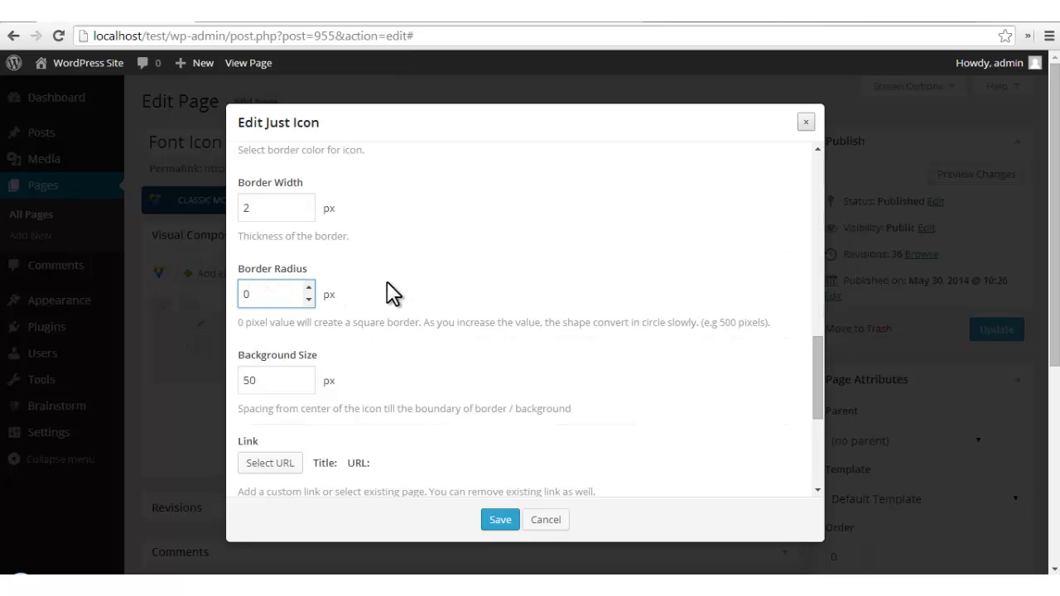
{"action": "left_click", "coordinate": [390, 281]}
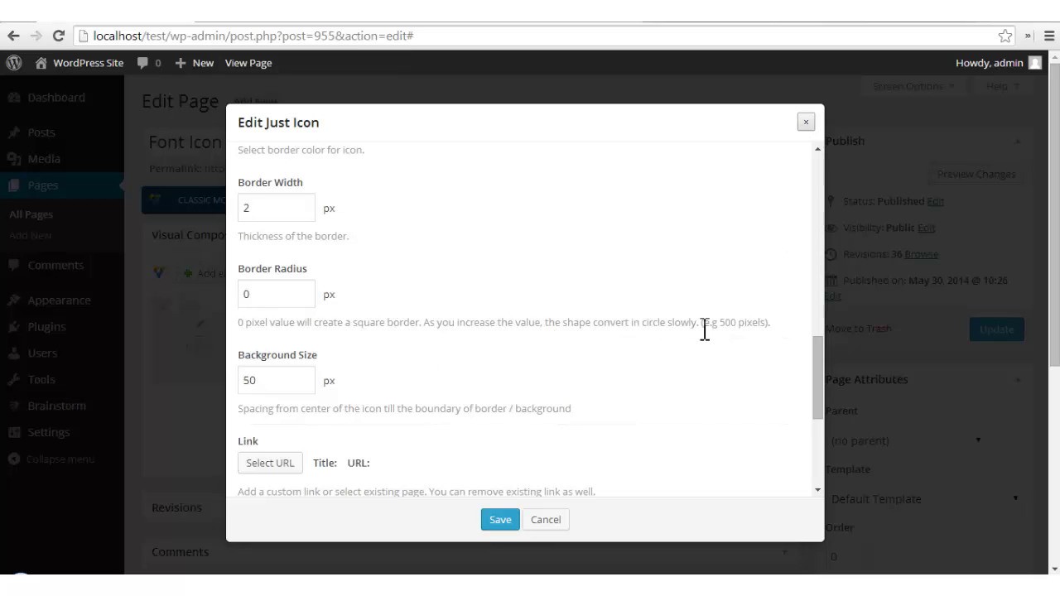
- Set the LinkedIn icon's background size to 95 px and save the element
{"action": "scroll", "coordinate": [485, 358], "scroll_direction": "down", "scroll_amount": 1}
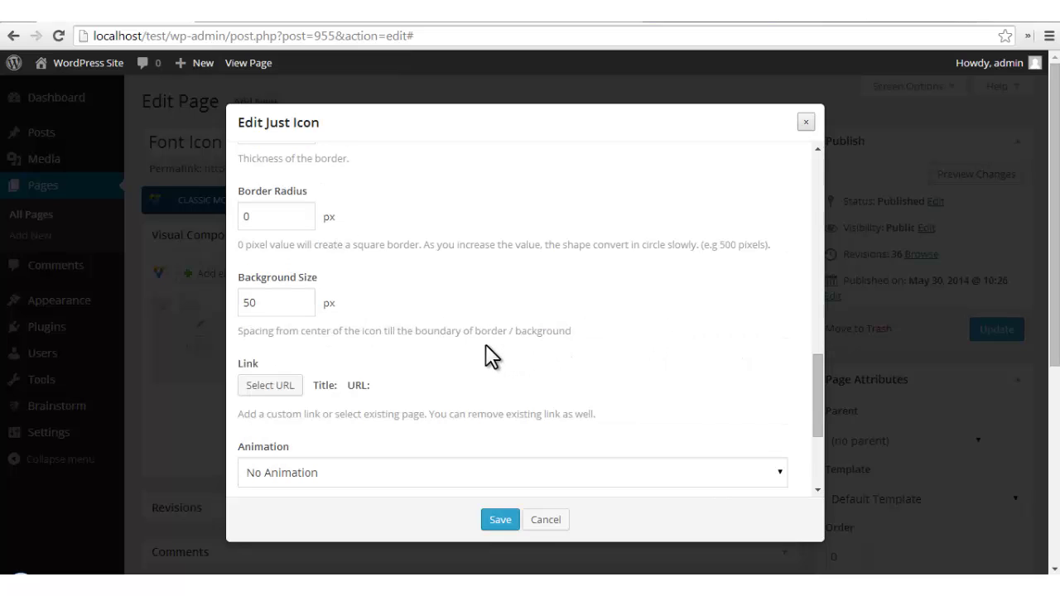
{"action": "double_click", "coordinate": [275, 305]}
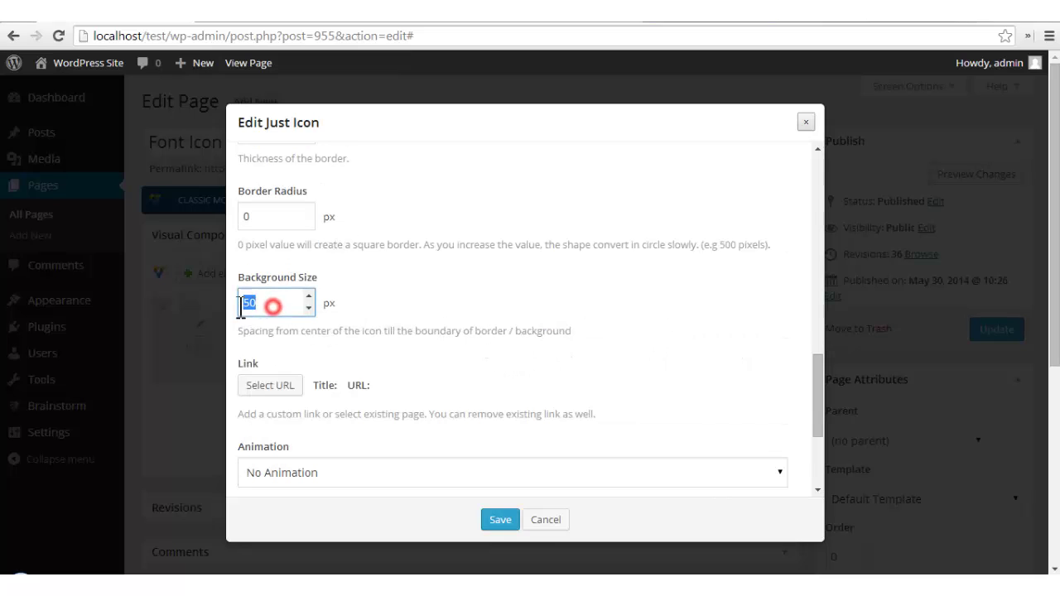
{"action": "type", "text": "95"}
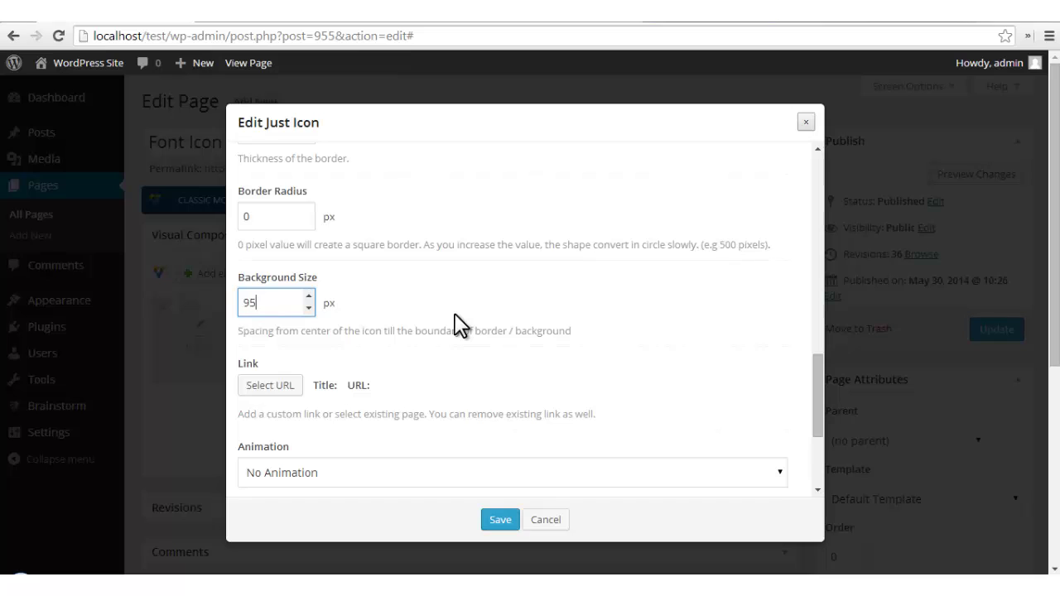
{"action": "left_click", "coordinate": [309, 297]}
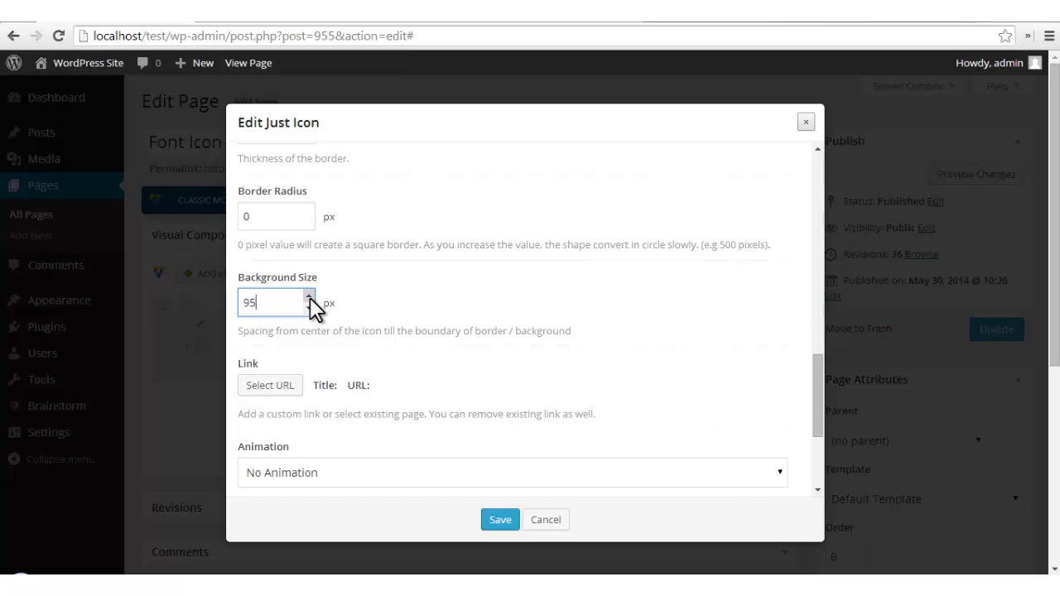
{"action": "left_click", "coordinate": [309, 297]}
{"action": "left_click", "coordinate": [309, 296]}
{"action": "left_click", "coordinate": [309, 307]}
{"action": "left_click", "coordinate": [309, 307]}
{"action": "left_click", "coordinate": [309, 307]}
{"action": "left_click", "coordinate": [497, 522]}
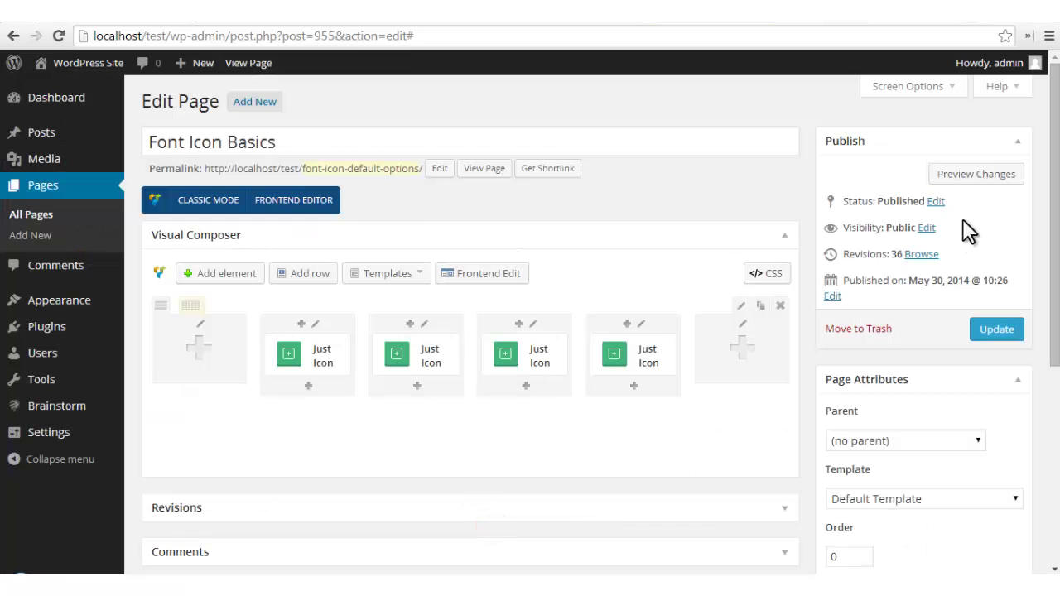
- Preview the page and compare the LinkedIn icon's corners with the reference LinkedIn logo image
{"action": "left_click", "coordinate": [990, 173]}
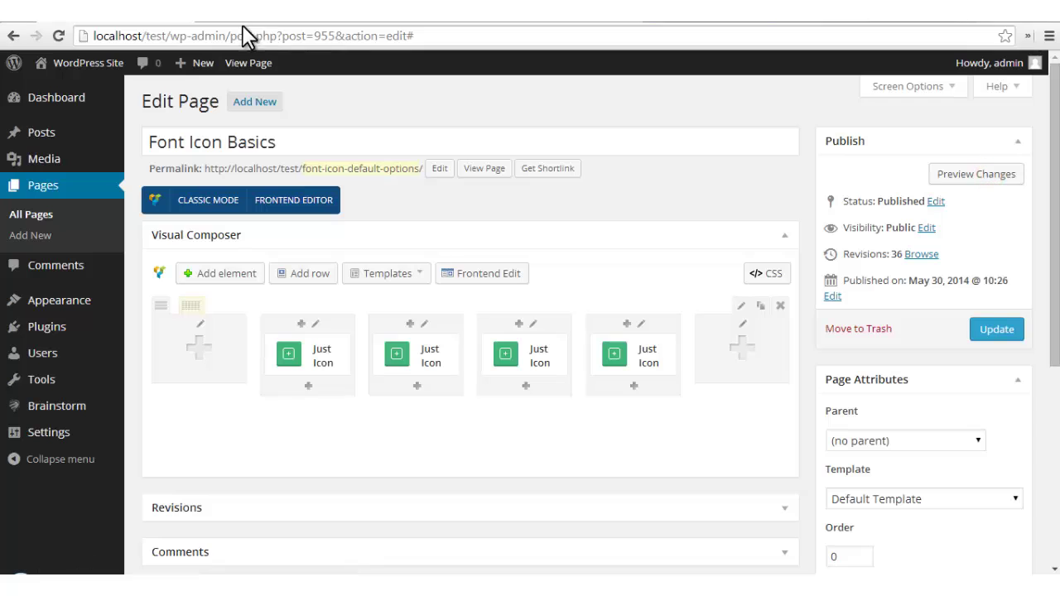
{"action": "left_click", "coordinate": [261, 20]}
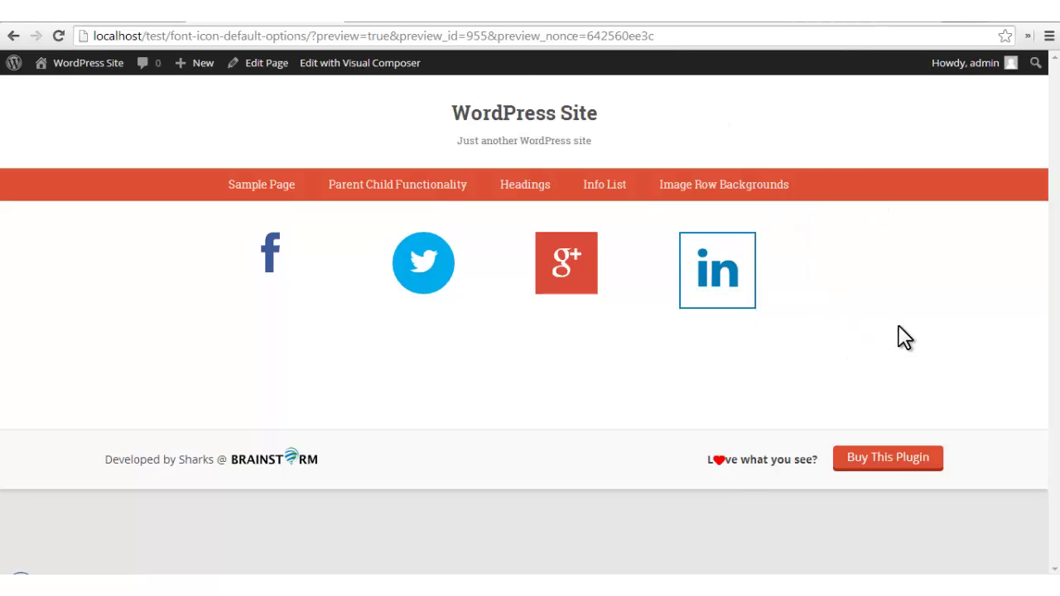
{"action": "left_click", "coordinate": [879, 23]}
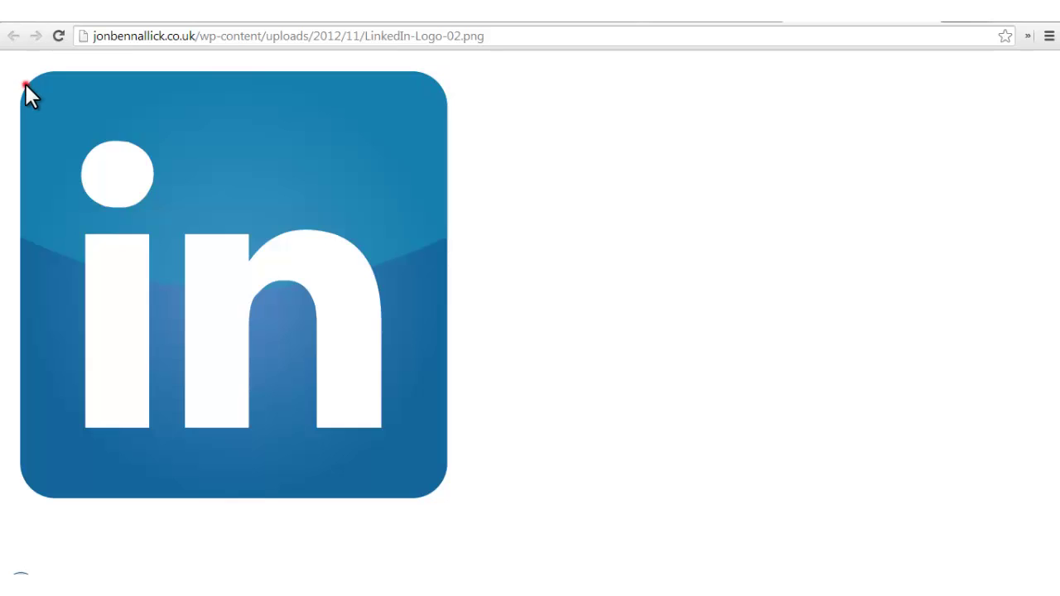
{"action": "left_click", "coordinate": [32, 488]}
{"action": "left_click", "coordinate": [137, 24]}
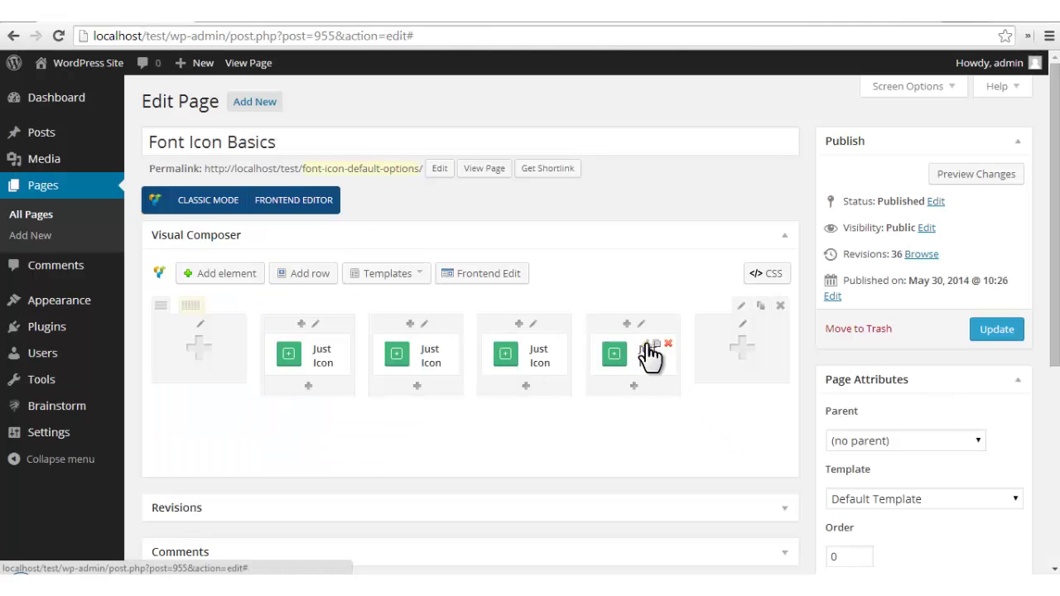
- Set the LinkedIn icon's border radius to 15 px, save the element and preview the page
{"action": "left_click", "coordinate": [645, 343]}
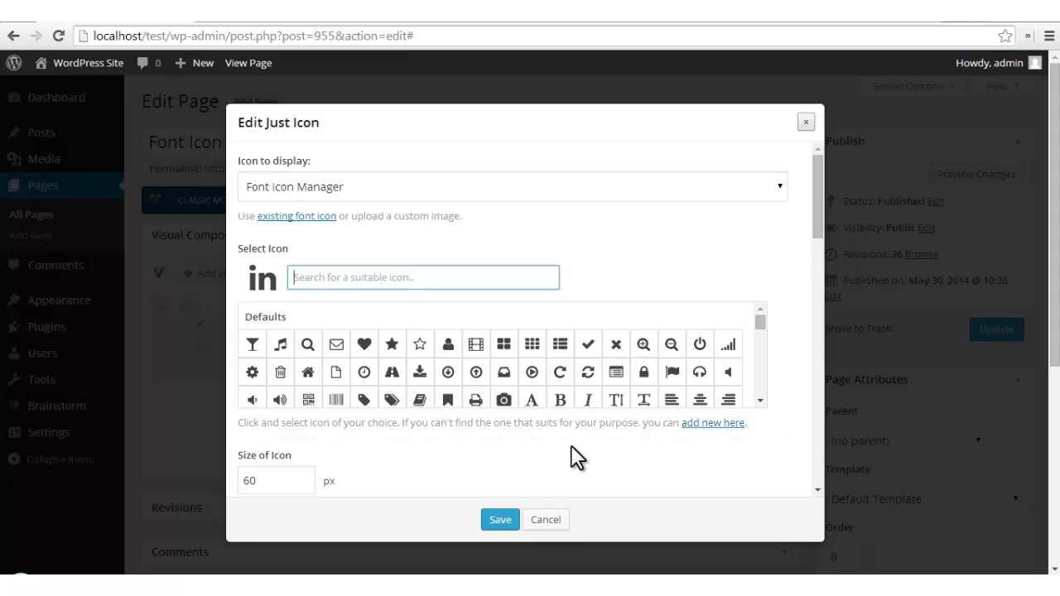
{"action": "scroll", "coordinate": [572, 456], "scroll_direction": "down", "scroll_amount": 3}
{"action": "scroll", "coordinate": [566, 411], "scroll_direction": "down", "scroll_amount": 7}
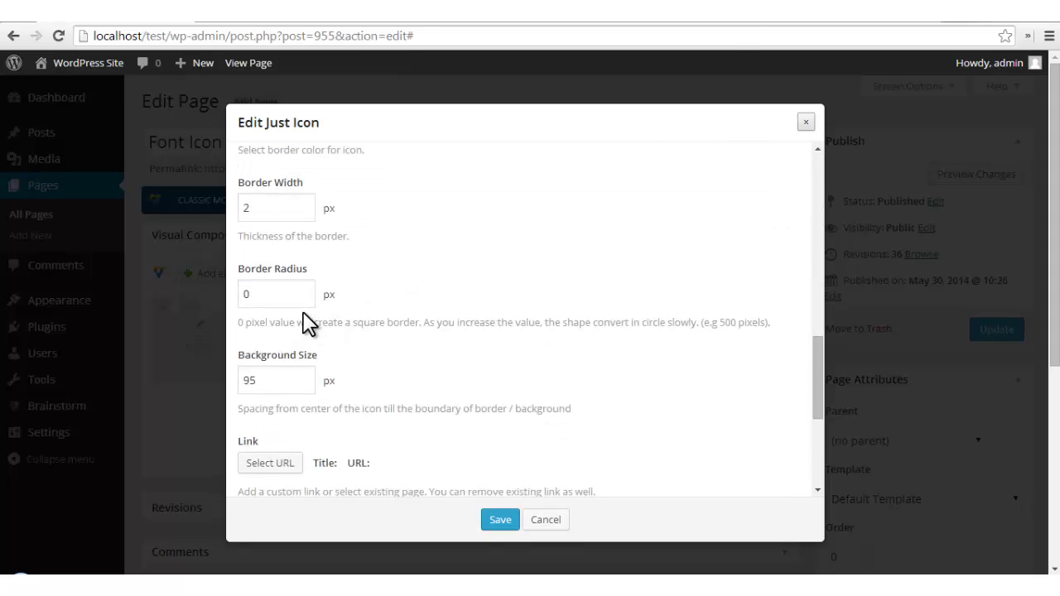
{"action": "left_click", "coordinate": [268, 296]}
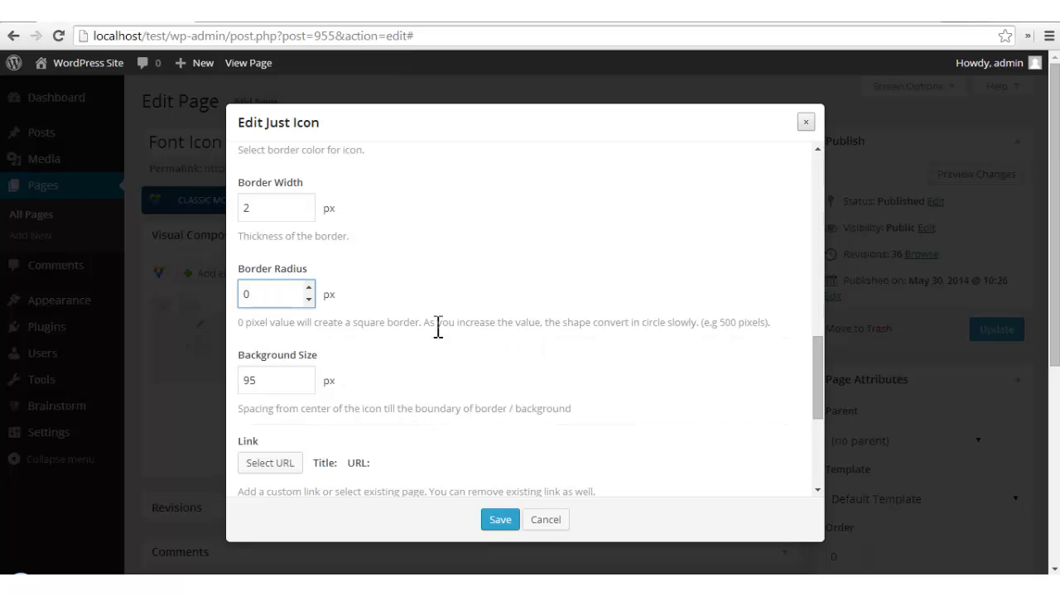
{"action": "left_click_drag", "start_coordinate": [423, 324], "coordinate": [701, 334]}
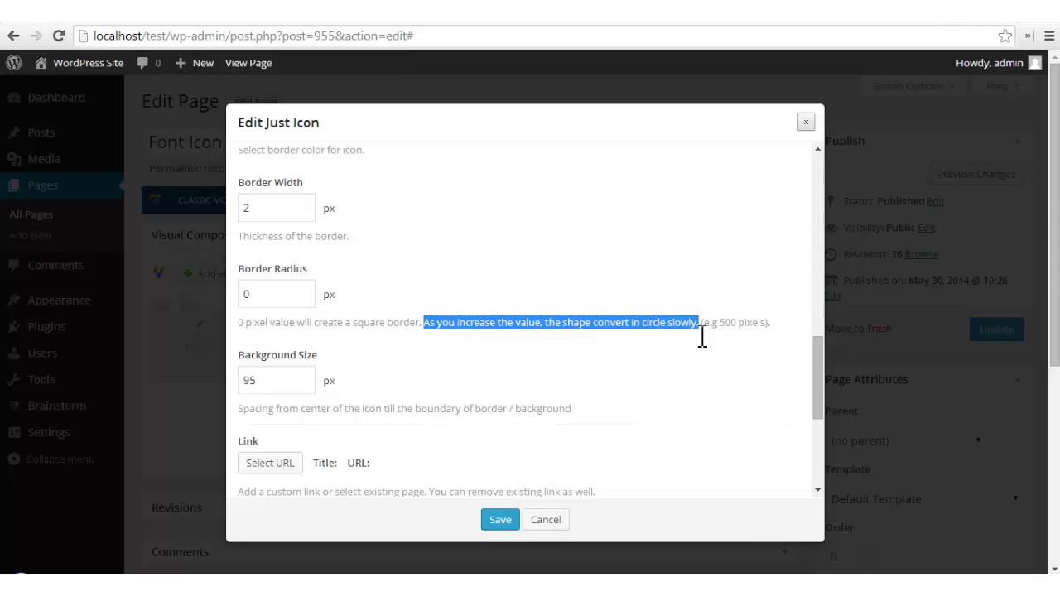
{"action": "left_click", "coordinate": [674, 341]}
{"action": "left_click", "coordinate": [270, 295]}
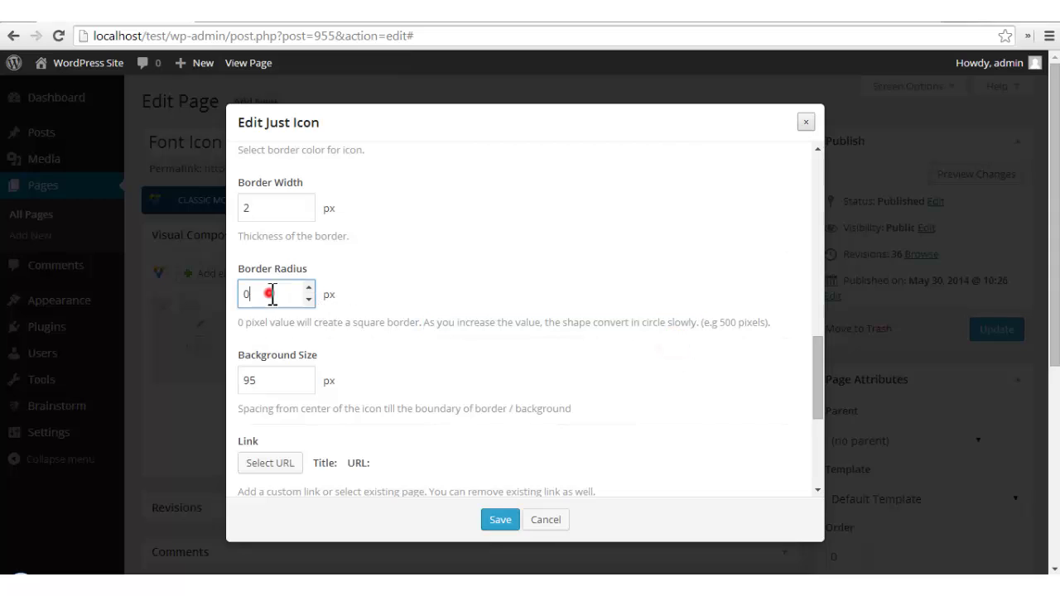
{"action": "key", "text": "BackSpace"}
{"action": "left_click", "coordinate": [310, 288]}
{"action": "left_click", "coordinate": [310, 288]}
{"action": "left_click", "coordinate": [498, 523]}
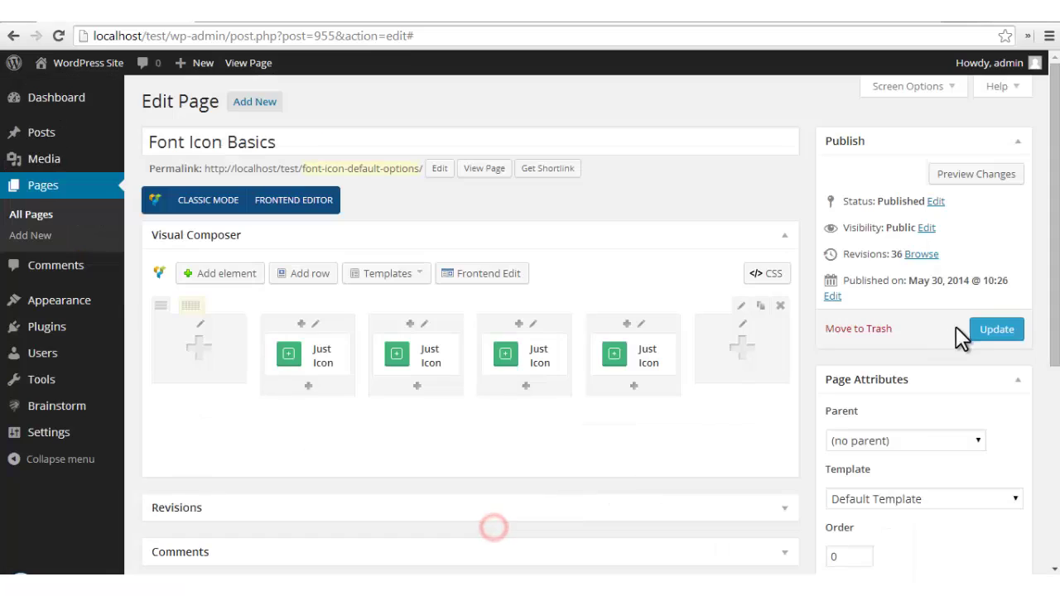
{"action": "left_click", "coordinate": [976, 177]}
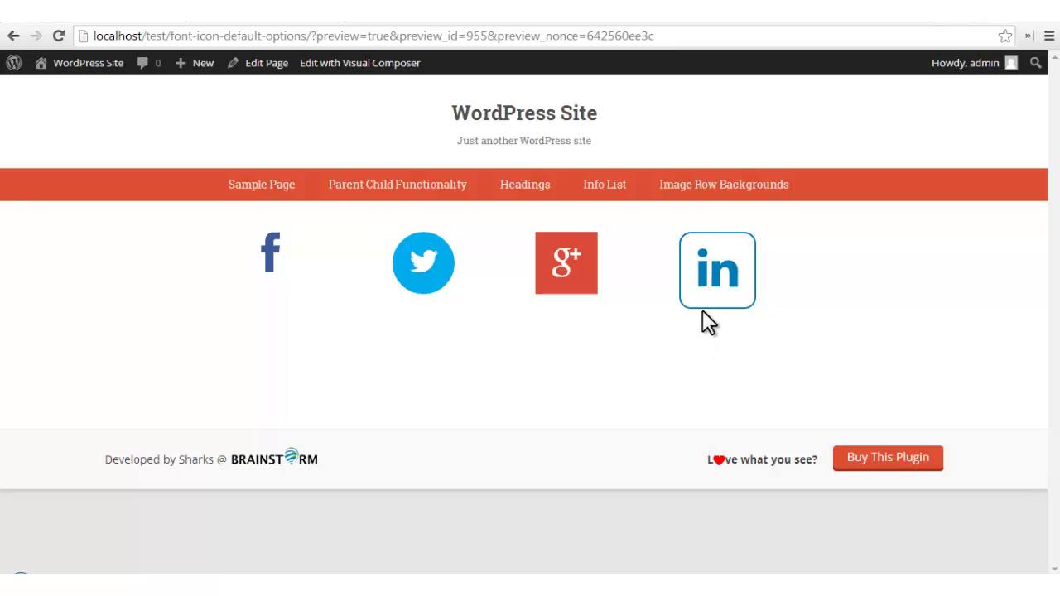
{"action": "left_click", "coordinate": [102, 19]}
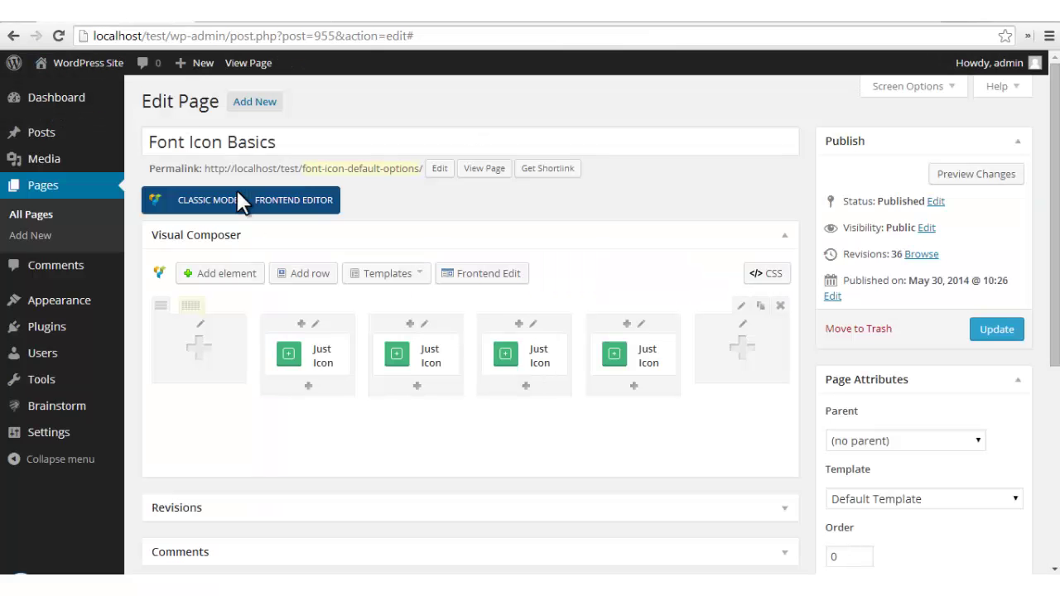
- Increase the LinkedIn icon's border radius to 30 px, save the element and check the preview
{"action": "left_click", "coordinate": [645, 344]}
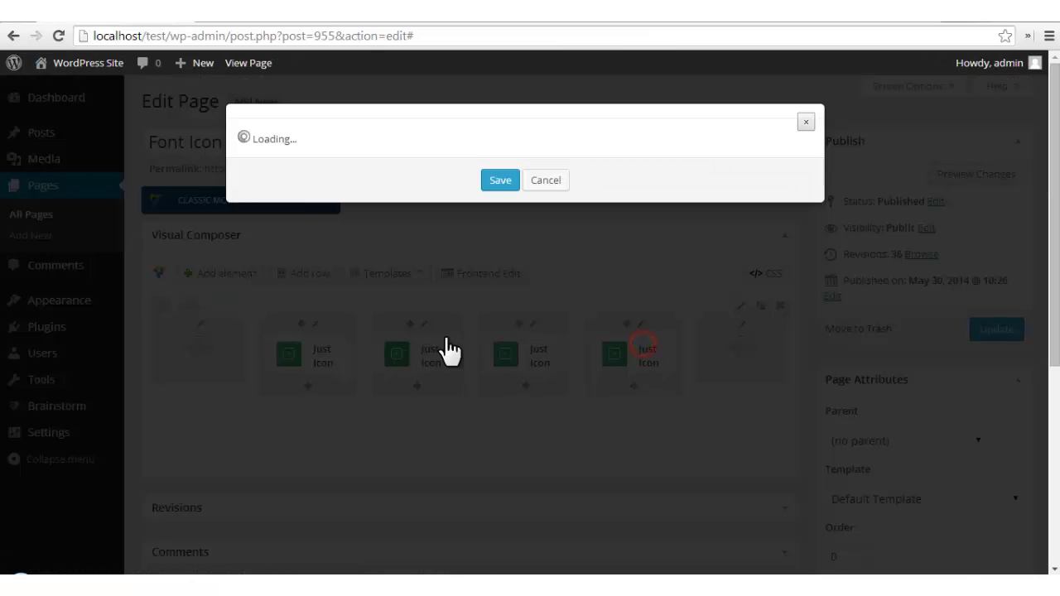
{"action": "scroll", "coordinate": [511, 441], "scroll_direction": "down", "scroll_amount": 10}
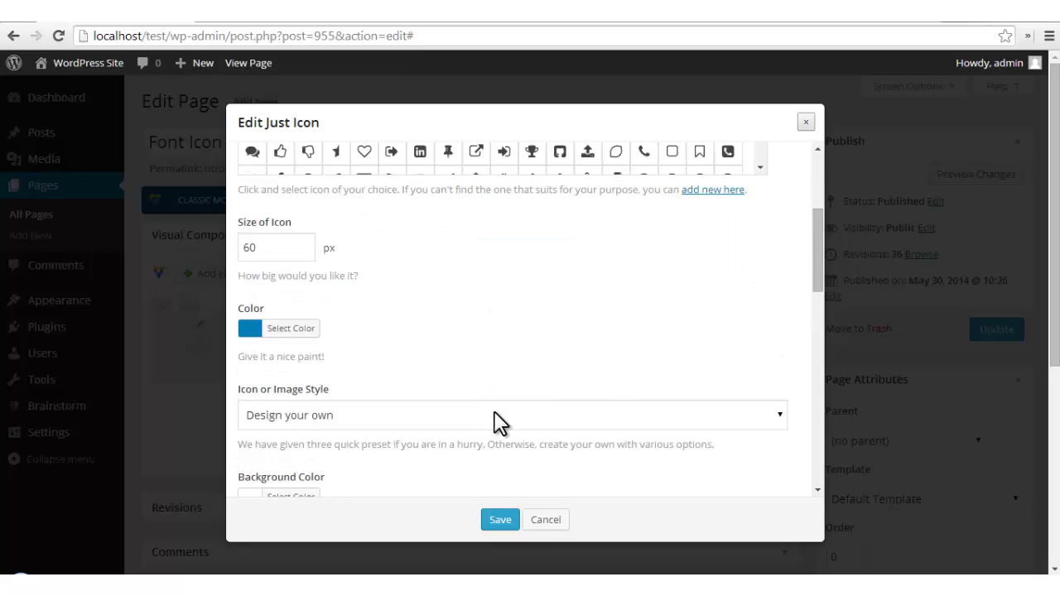
{"action": "scroll", "coordinate": [303, 393], "scroll_direction": "down", "scroll_amount": 2}
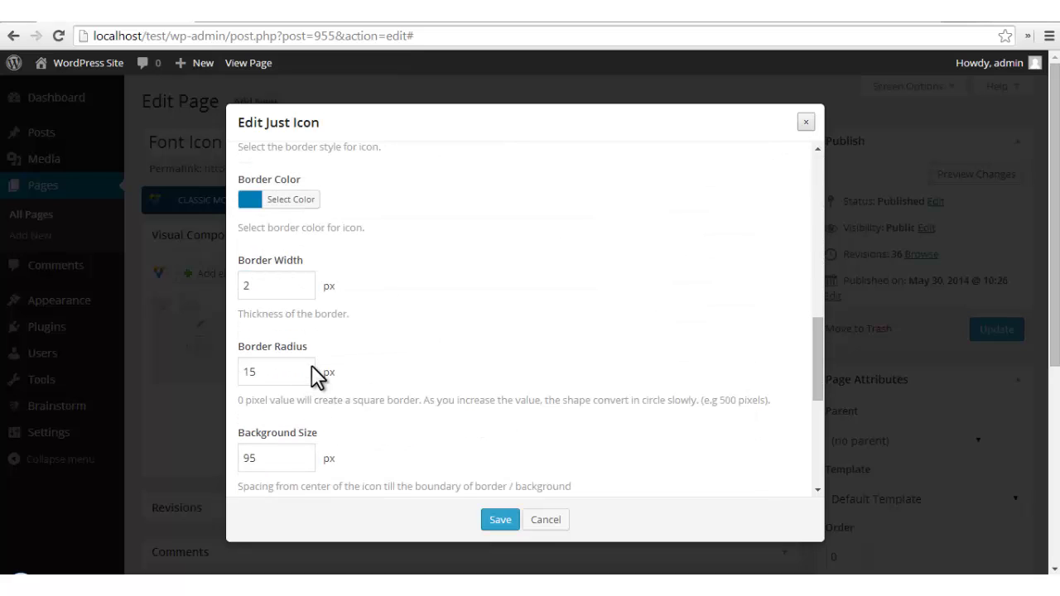
{"action": "double_click", "coordinate": [309, 363]}
{"action": "type", "text": "29"}
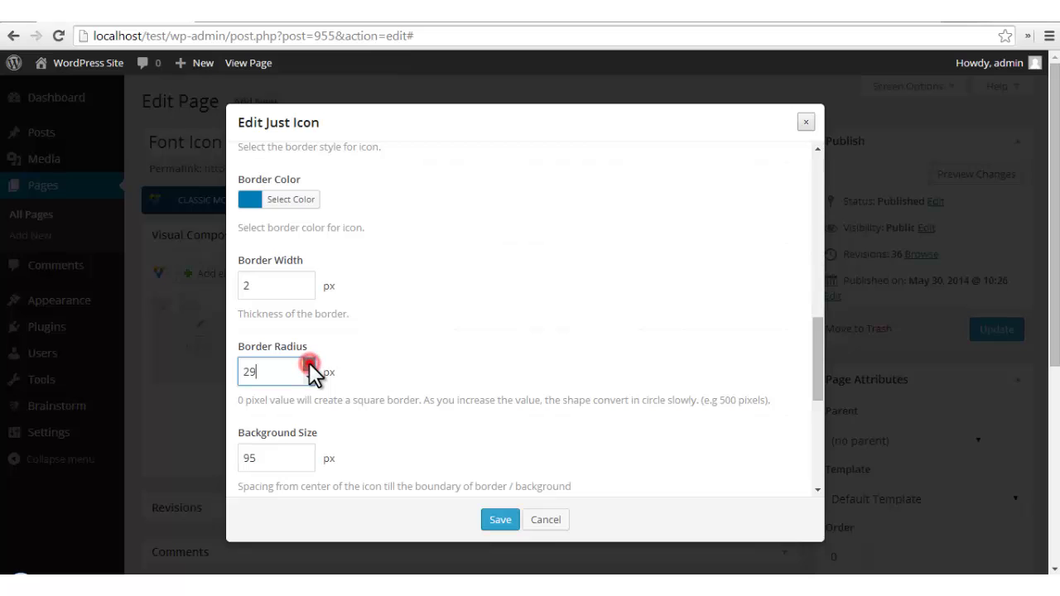
{"action": "left_click", "coordinate": [309, 363]}
{"action": "left_click", "coordinate": [493, 519]}
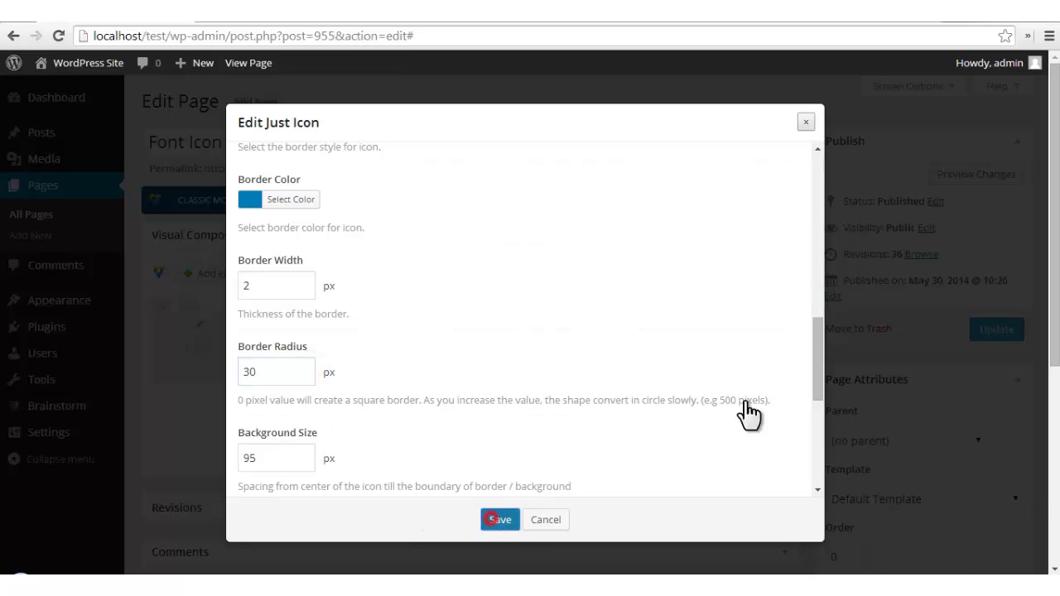
{"action": "left_click", "coordinate": [971, 176]}
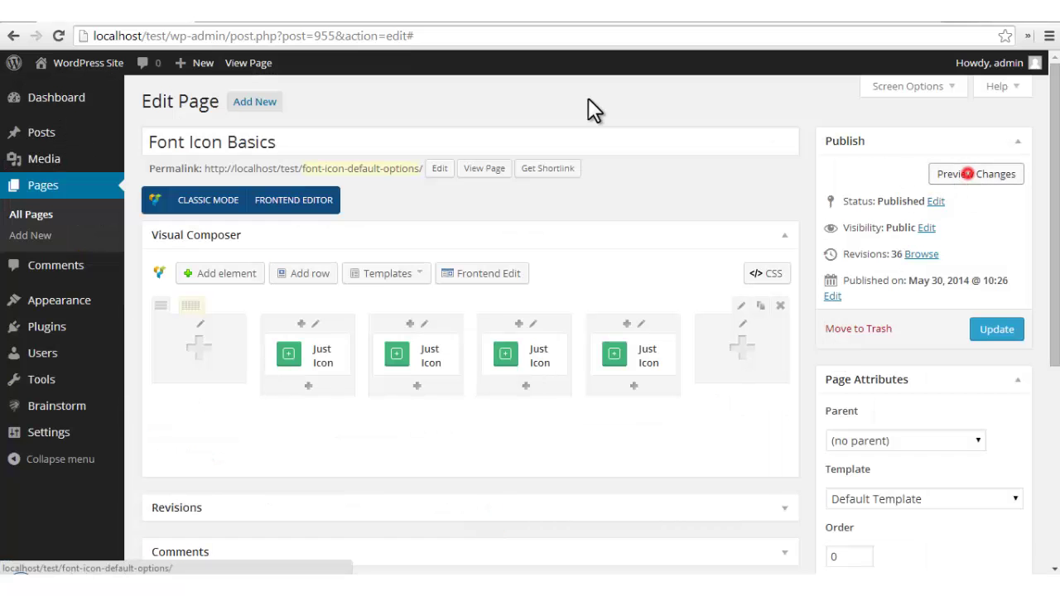
{"action": "left_click", "coordinate": [285, 20]}
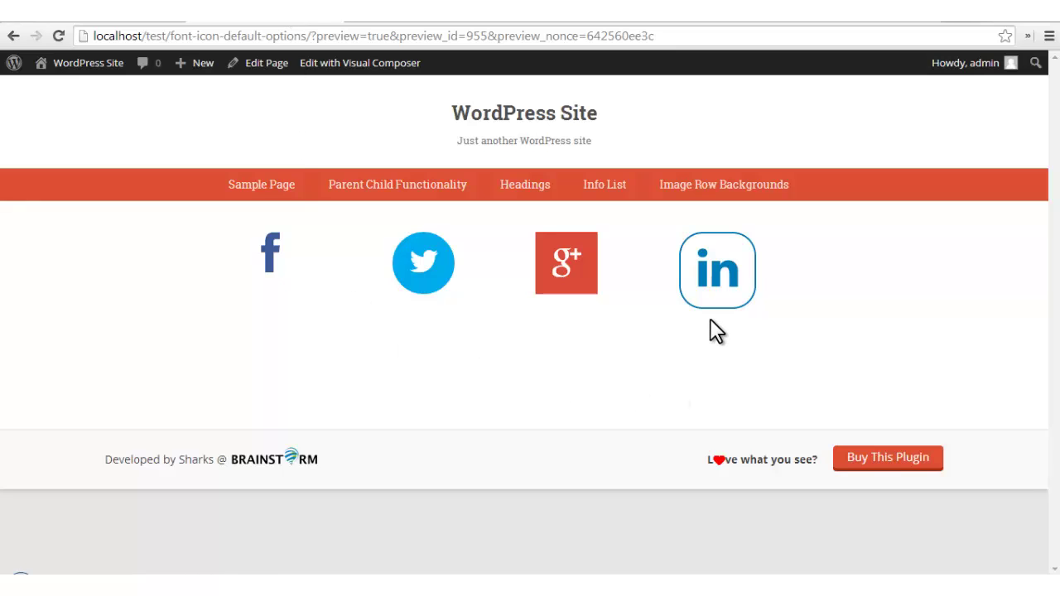
{"action": "left_click", "coordinate": [70, 18]}
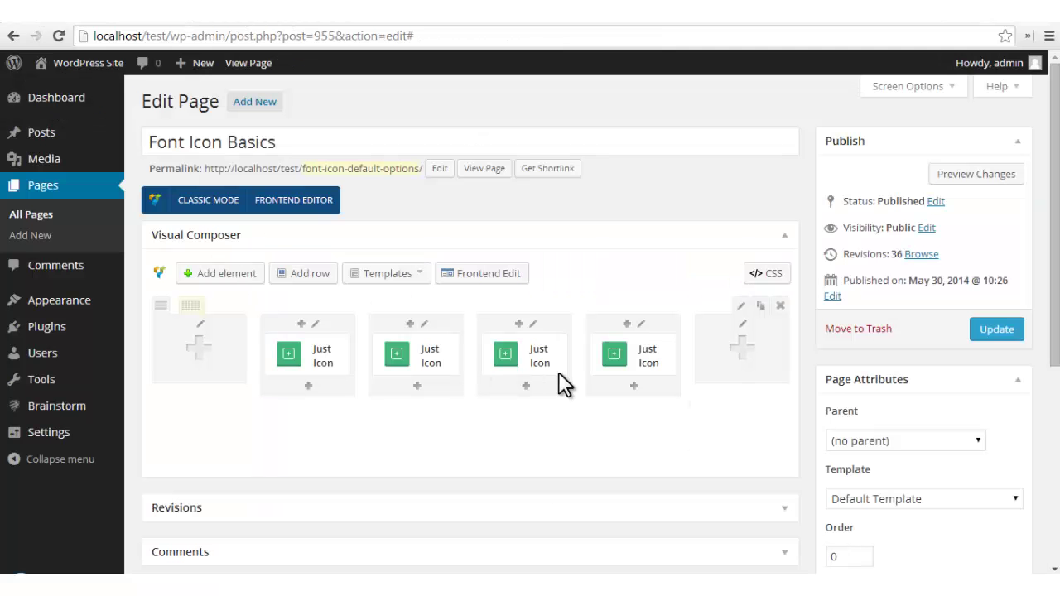
- Raise the LinkedIn icon's border radius to 50 px, save the element and preview the page
{"action": "left_click", "coordinate": [644, 344]}
{"action": "left_click", "coordinate": [447, 371]}
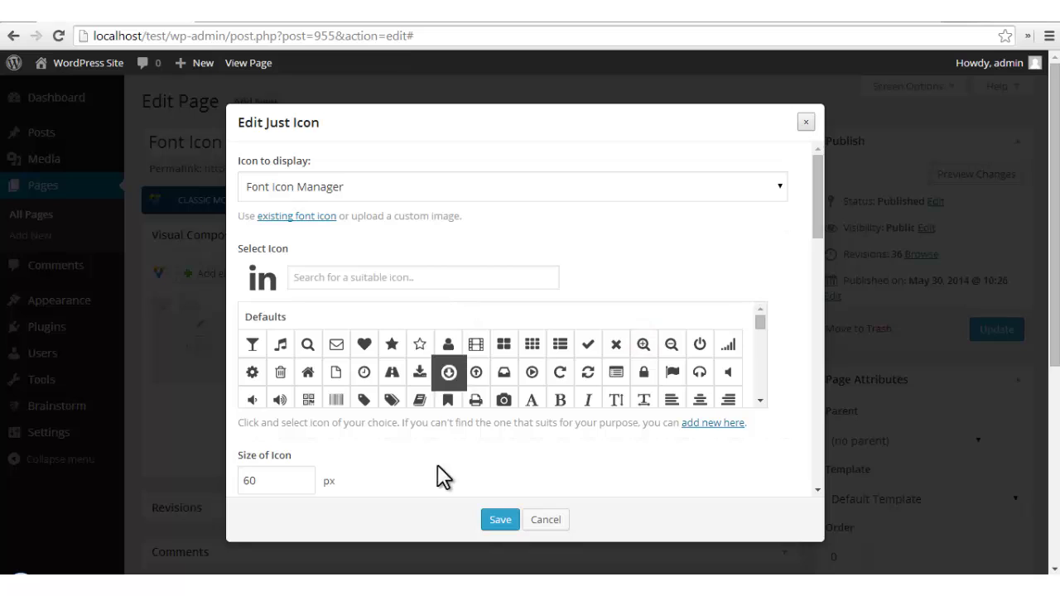
{"action": "scroll", "coordinate": [512, 464], "scroll_direction": "down", "scroll_amount": 4}
{"action": "scroll", "coordinate": [424, 422], "scroll_direction": "down", "scroll_amount": 4}
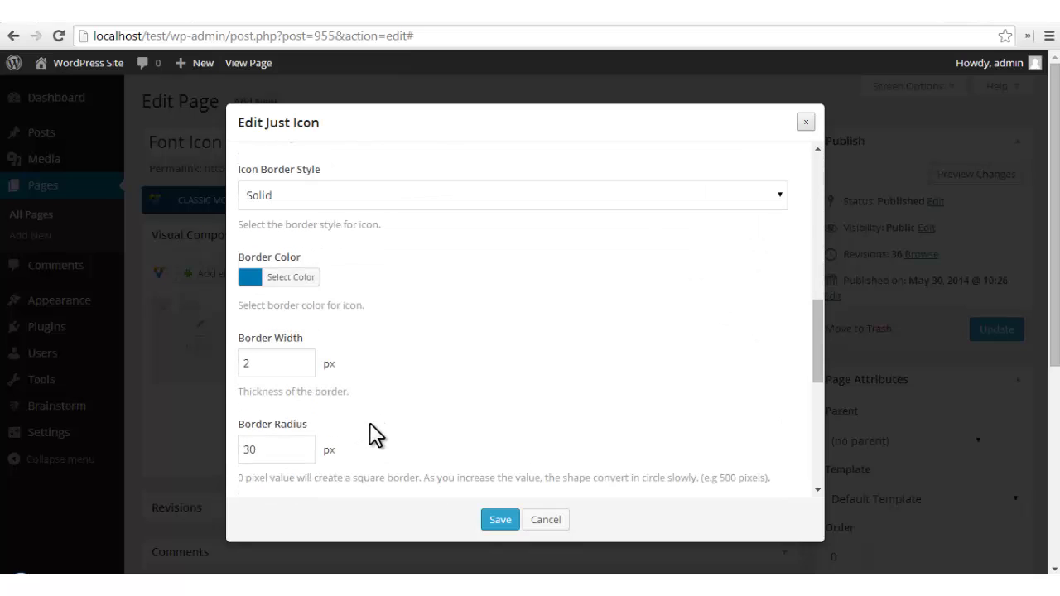
{"action": "scroll", "coordinate": [375, 432], "scroll_direction": "down", "scroll_amount": 1}
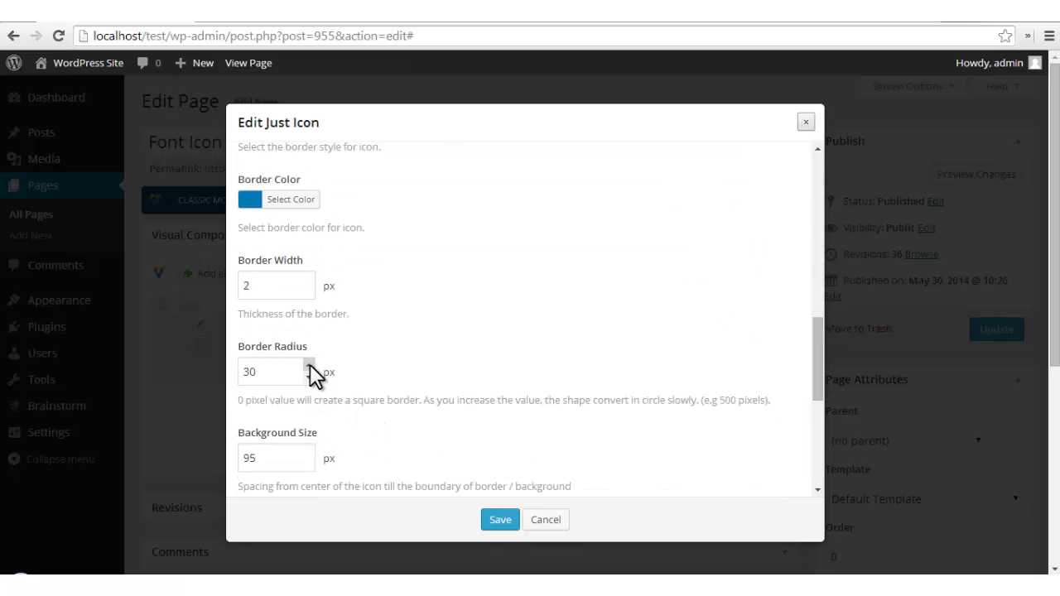
{"action": "left_click_drag", "start_coordinate": [309, 366], "coordinate": [310, 365]}
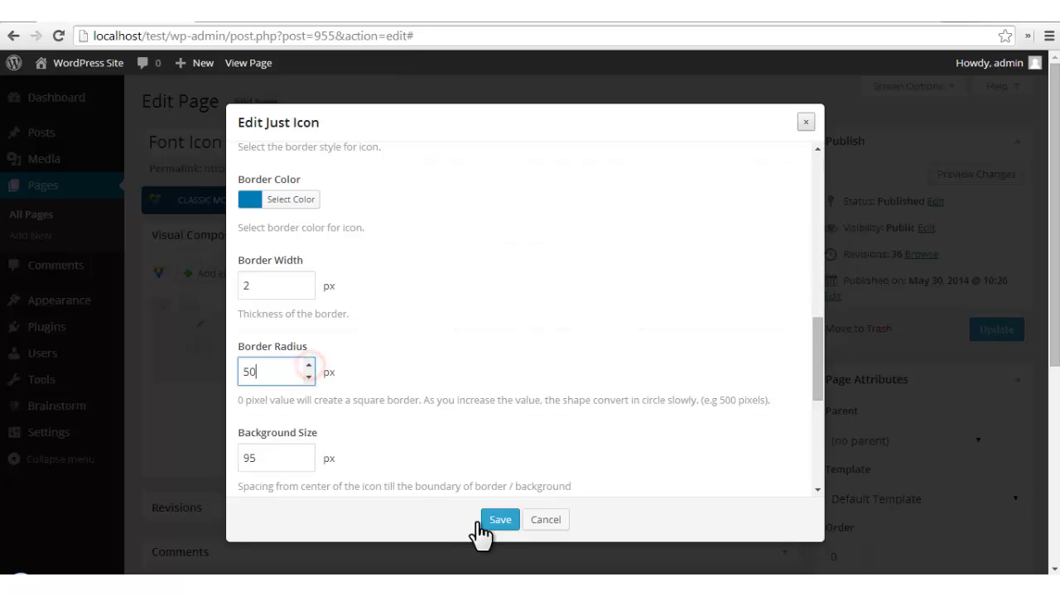
{"action": "left_click", "coordinate": [497, 520]}
{"action": "left_click", "coordinate": [981, 177]}
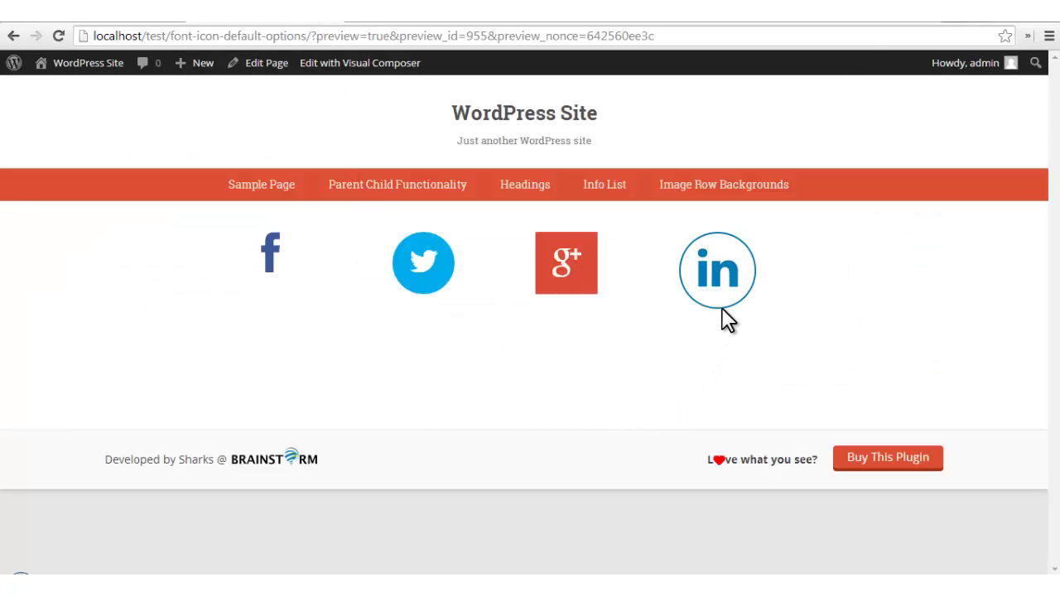
- Set the LinkedIn icon's border radius to 14 px, save the element and view it in the page preview
{"action": "left_click", "coordinate": [117, 17]}
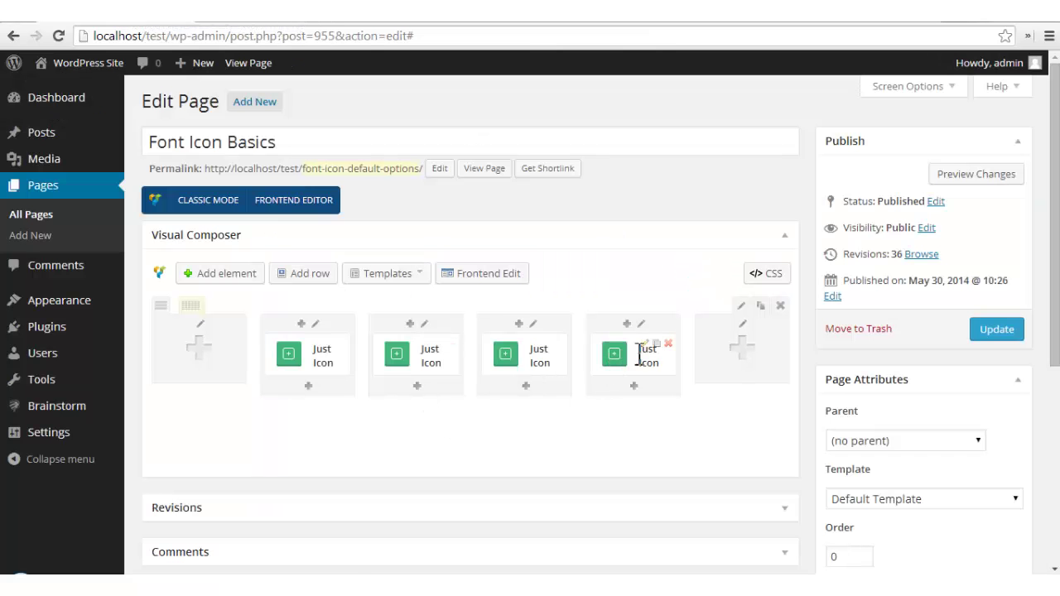
{"action": "left_click", "coordinate": [644, 345]}
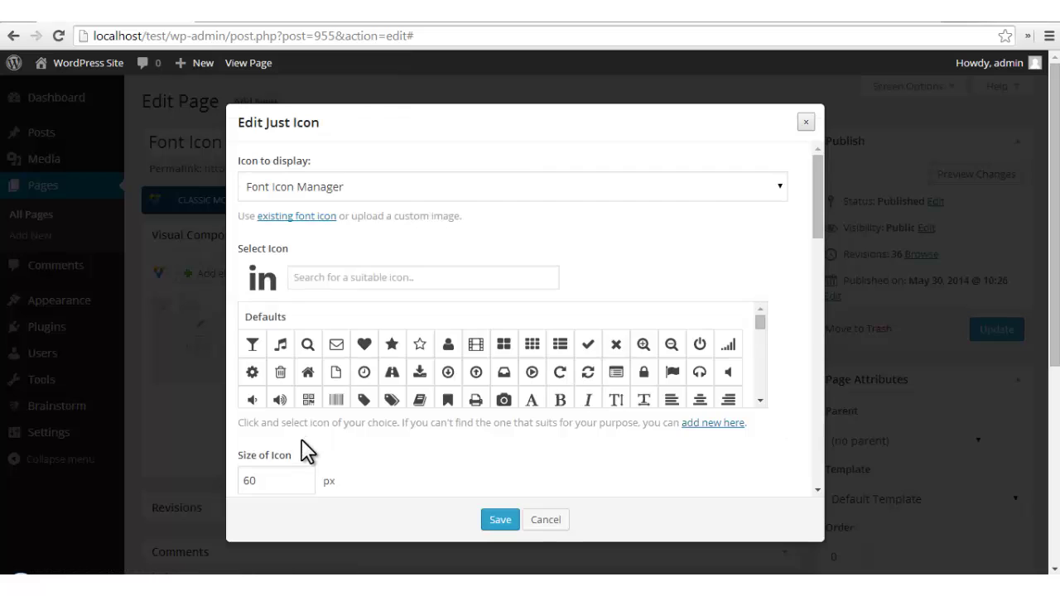
{"action": "scroll", "coordinate": [547, 438], "scroll_direction": "down", "scroll_amount": 10}
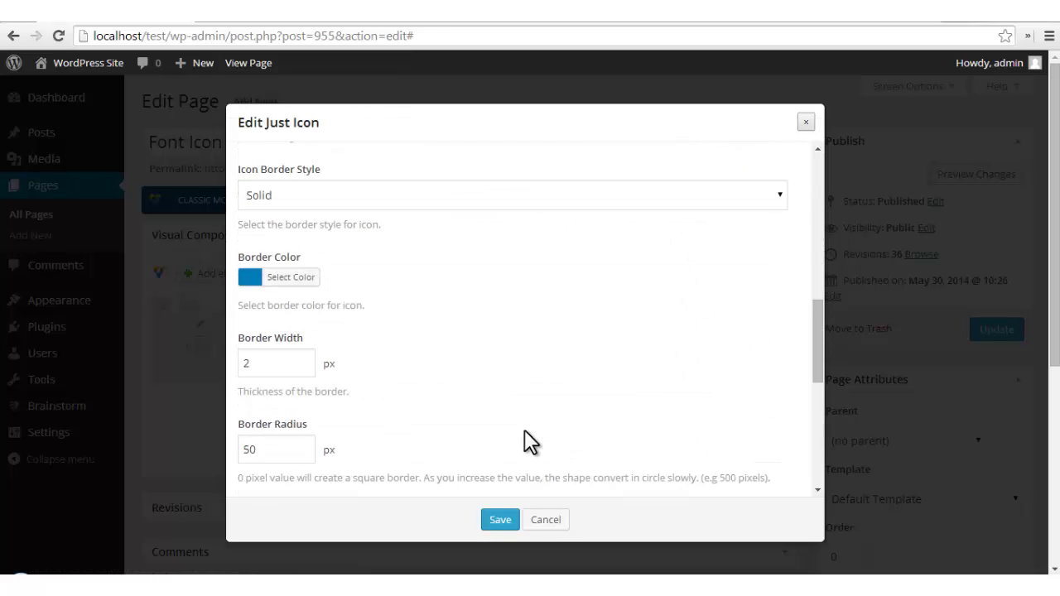
{"action": "double_click", "coordinate": [282, 379]}
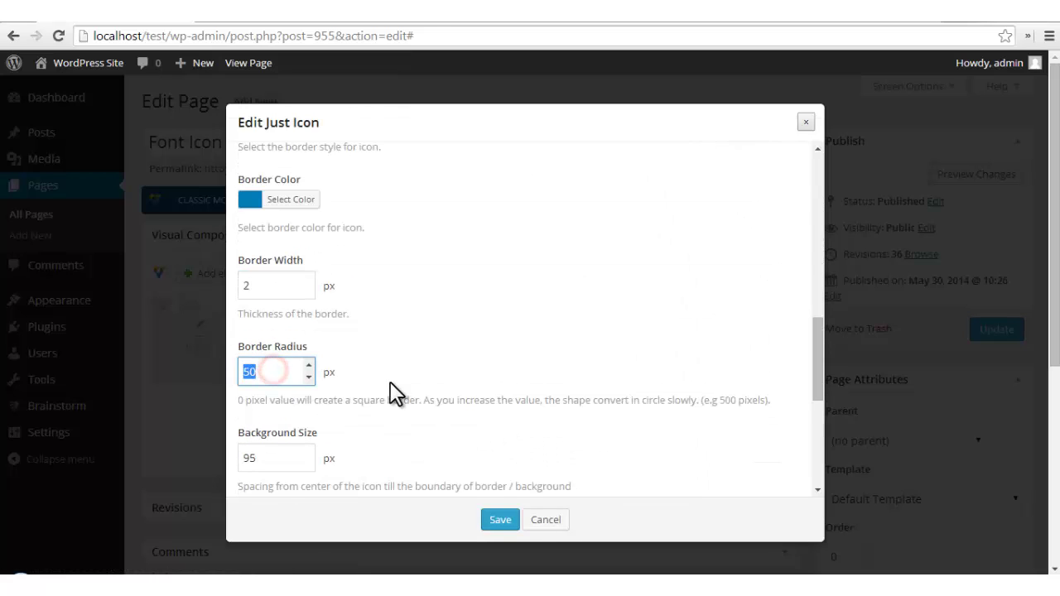
{"action": "type", "text": "14"}
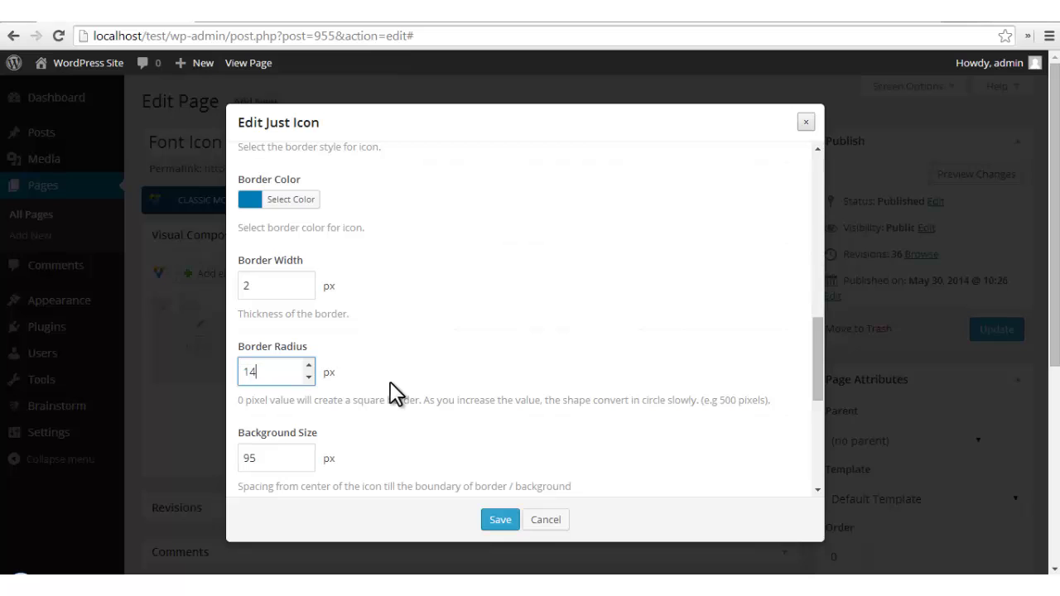
{"action": "left_click", "coordinate": [499, 520]}
{"action": "left_click", "coordinate": [967, 175]}
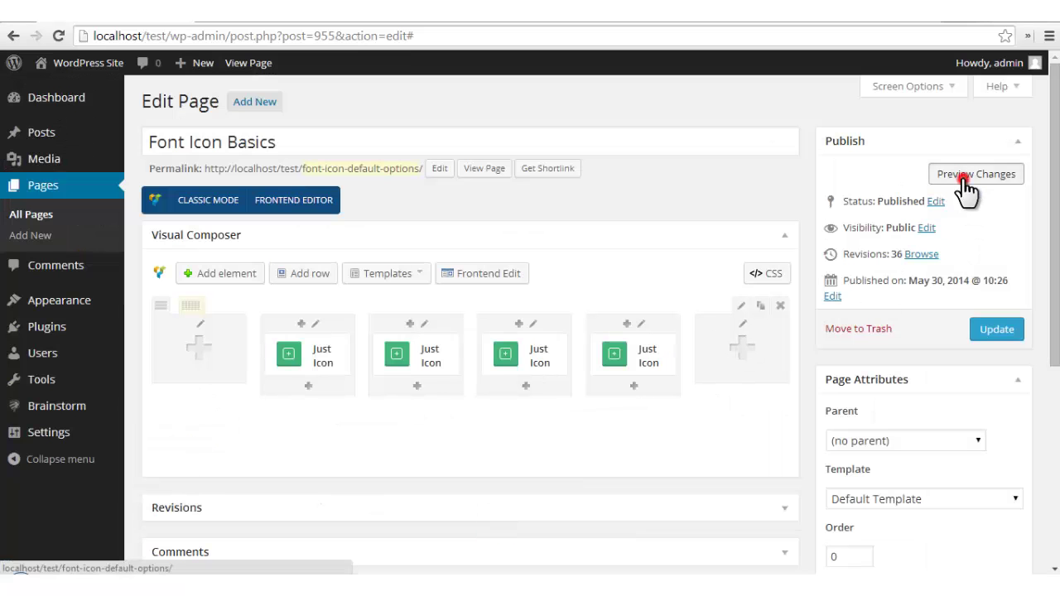
{"action": "left_click", "coordinate": [258, 22]}
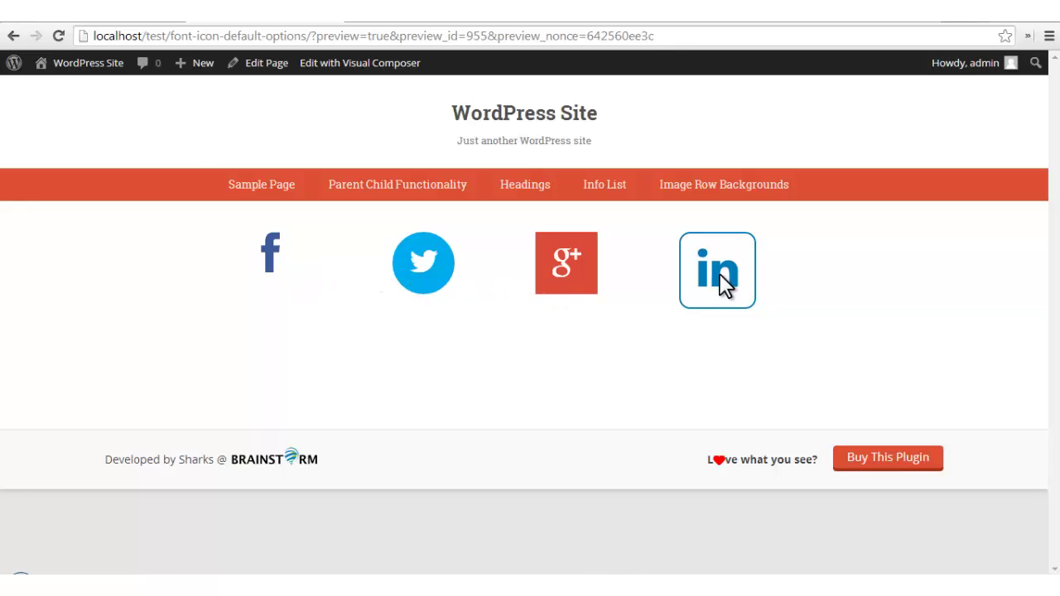
- Reopen the LinkedIn icon's settings and review its icon size and color options
{"action": "left_click", "coordinate": [153, 20]}
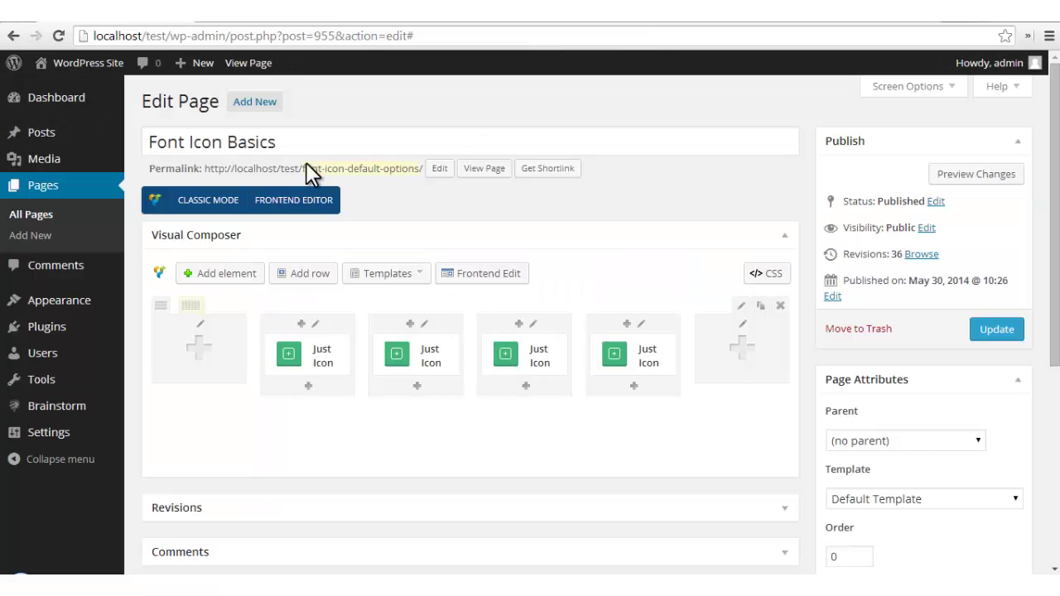
{"action": "left_click", "coordinate": [644, 344]}
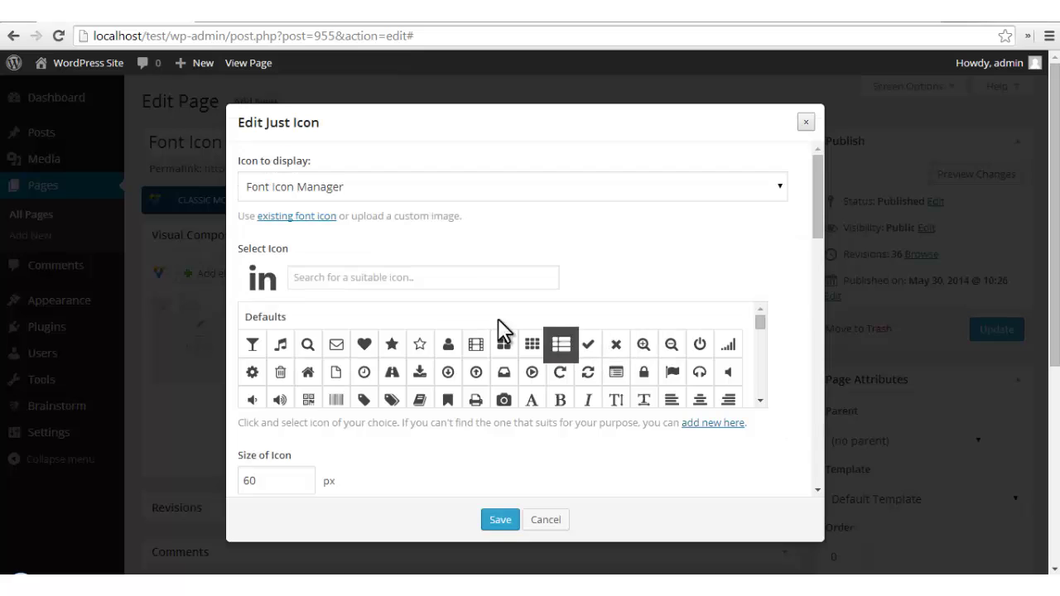
{"action": "scroll", "coordinate": [801, 273], "scroll_direction": "down", "scroll_amount": 1}
{"action": "scroll", "coordinate": [805, 286], "scroll_direction": "down", "scroll_amount": 2}
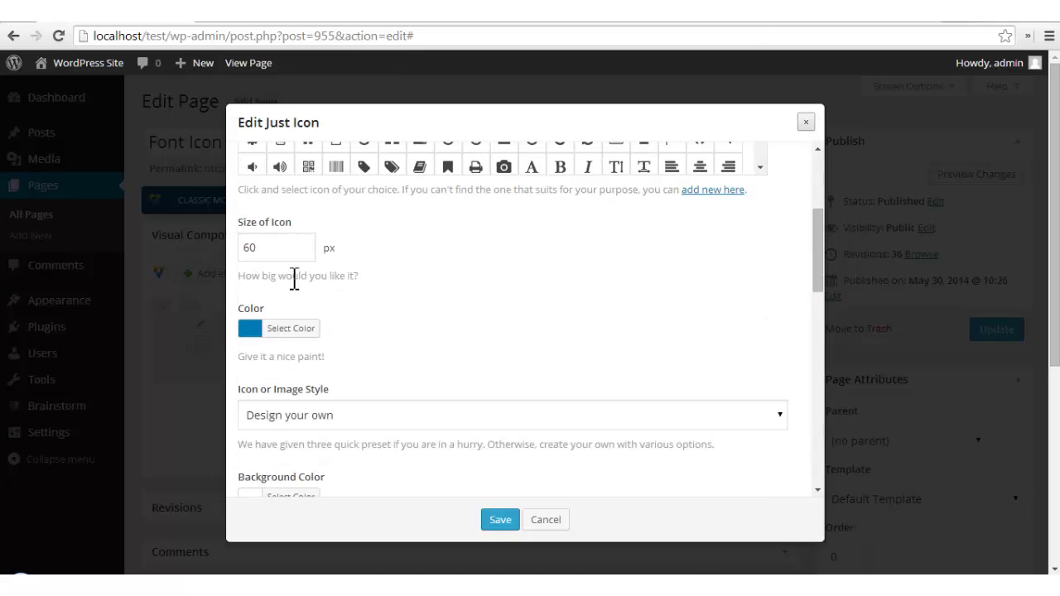
{"action": "scroll", "coordinate": [364, 322], "scroll_direction": "down", "scroll_amount": 1}
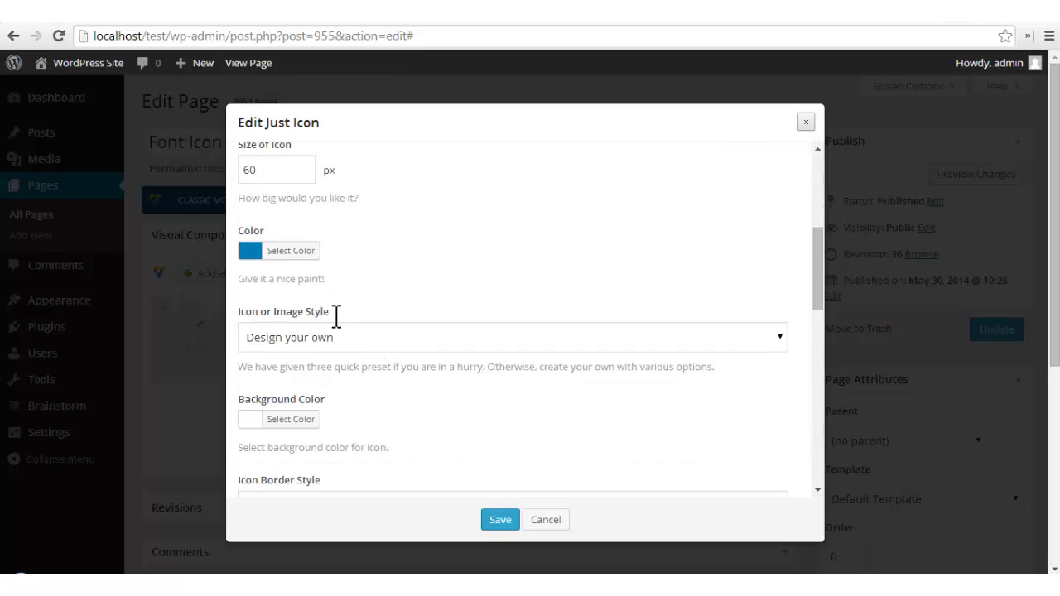
{"action": "left_click", "coordinate": [310, 253]}
{"action": "left_click", "coordinate": [553, 256]}
- Review the LinkedIn icon's style presets and background color, save the element unchanged and return to the page preview
{"action": "scroll", "coordinate": [534, 265], "scroll_direction": "down", "scroll_amount": 2}
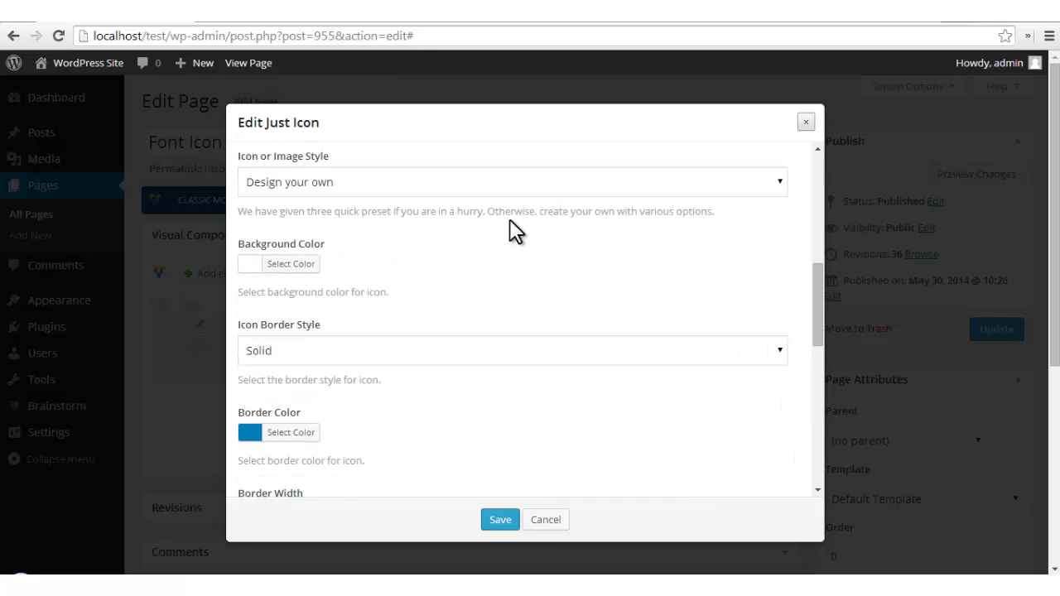
{"action": "left_click", "coordinate": [524, 189]}
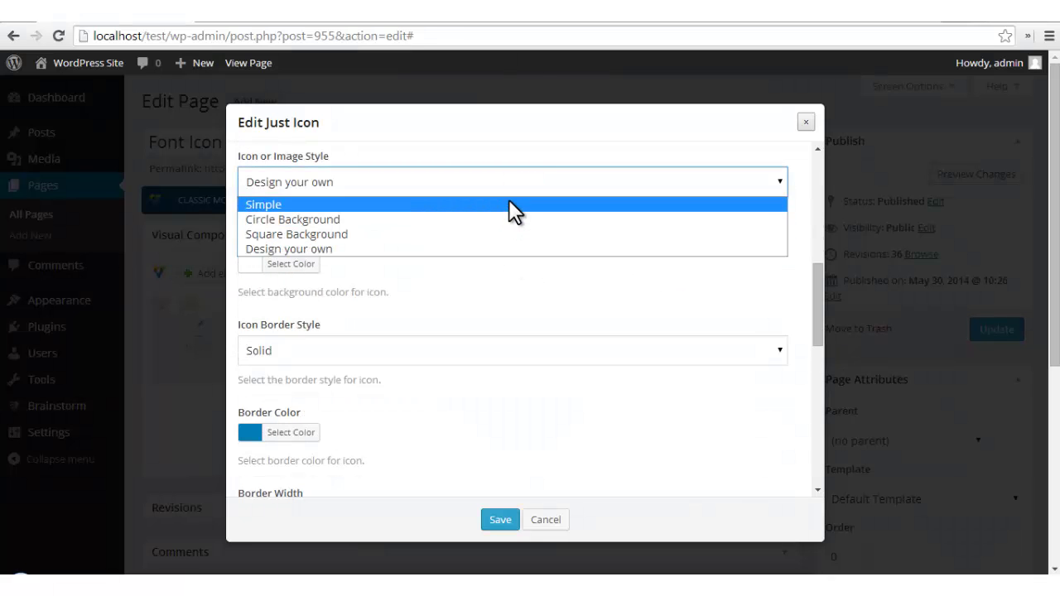
{"action": "left_click", "coordinate": [509, 277]}
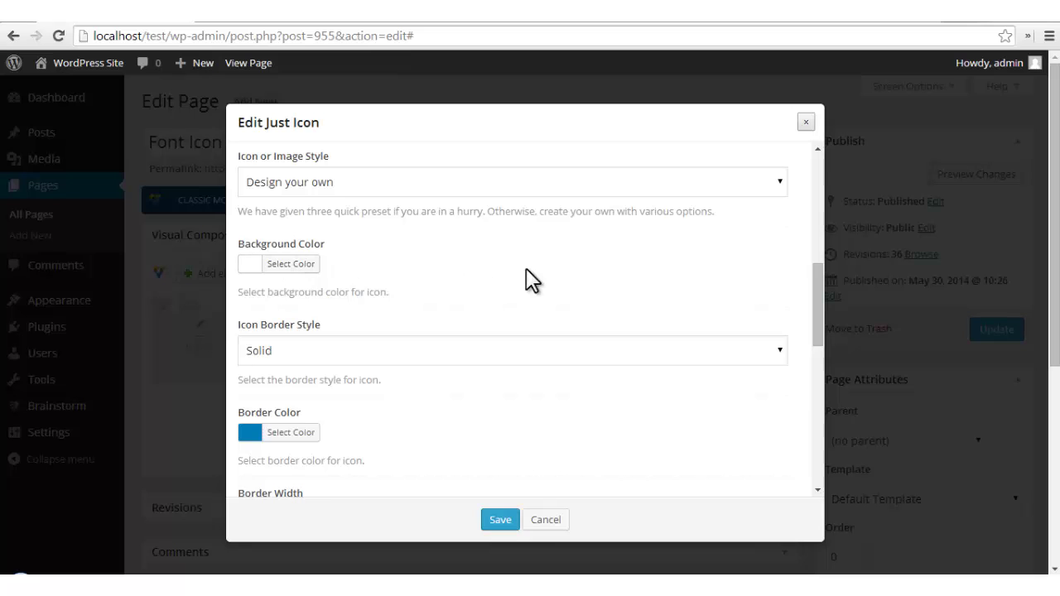
{"action": "scroll", "coordinate": [522, 273], "scroll_direction": "down", "scroll_amount": 1}
{"action": "scroll", "coordinate": [494, 272], "scroll_direction": "up", "scroll_amount": 1}
{"action": "left_click", "coordinate": [303, 273]}
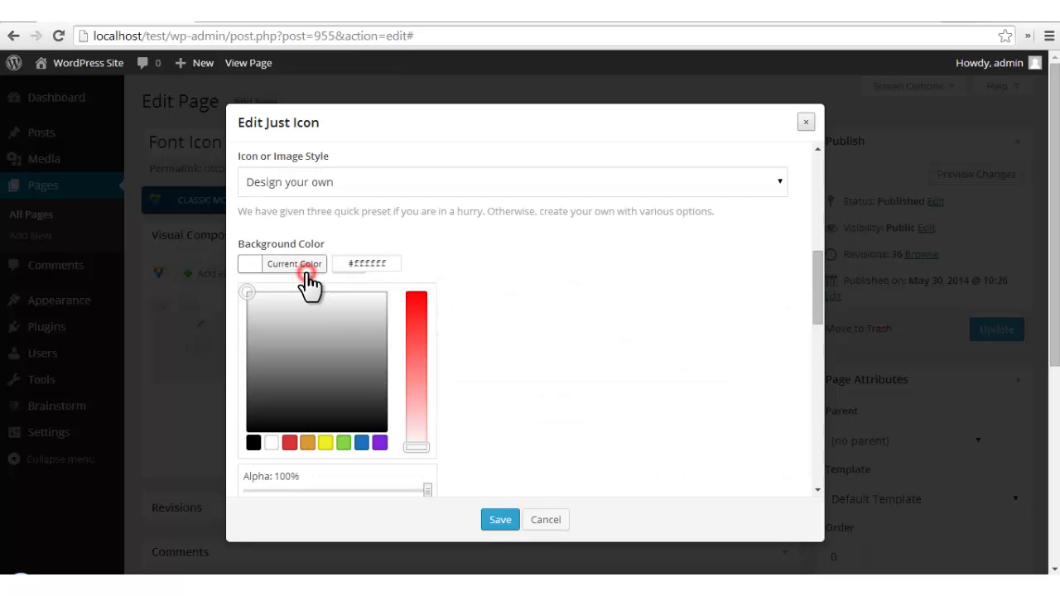
{"action": "left_click", "coordinate": [523, 269]}
{"action": "scroll", "coordinate": [498, 287], "scroll_direction": "up", "scroll_amount": 3}
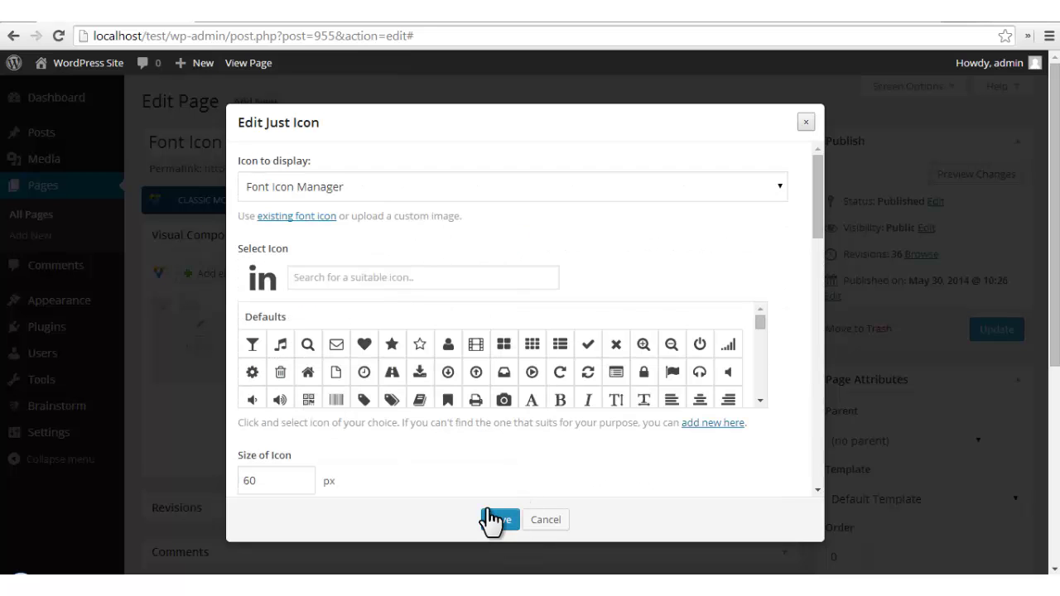
{"action": "left_click", "coordinate": [501, 520]}
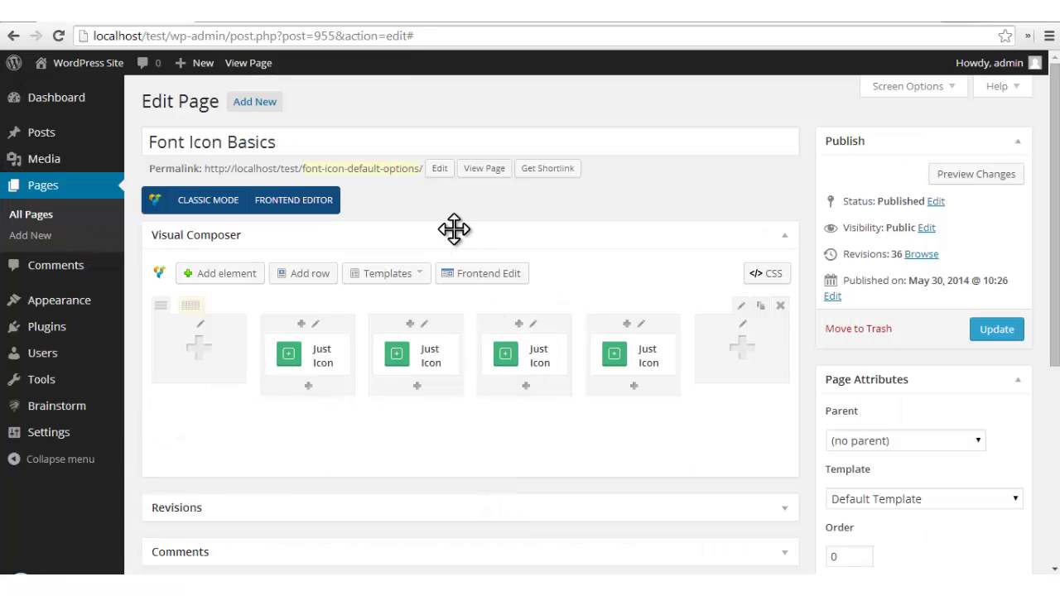
{"action": "left_click", "coordinate": [305, 23]}
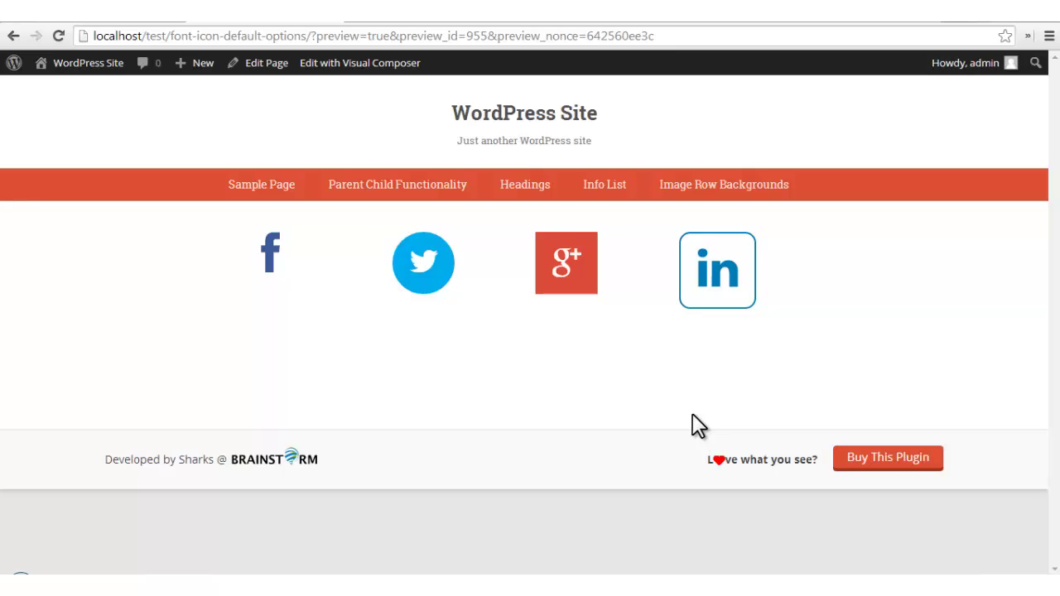